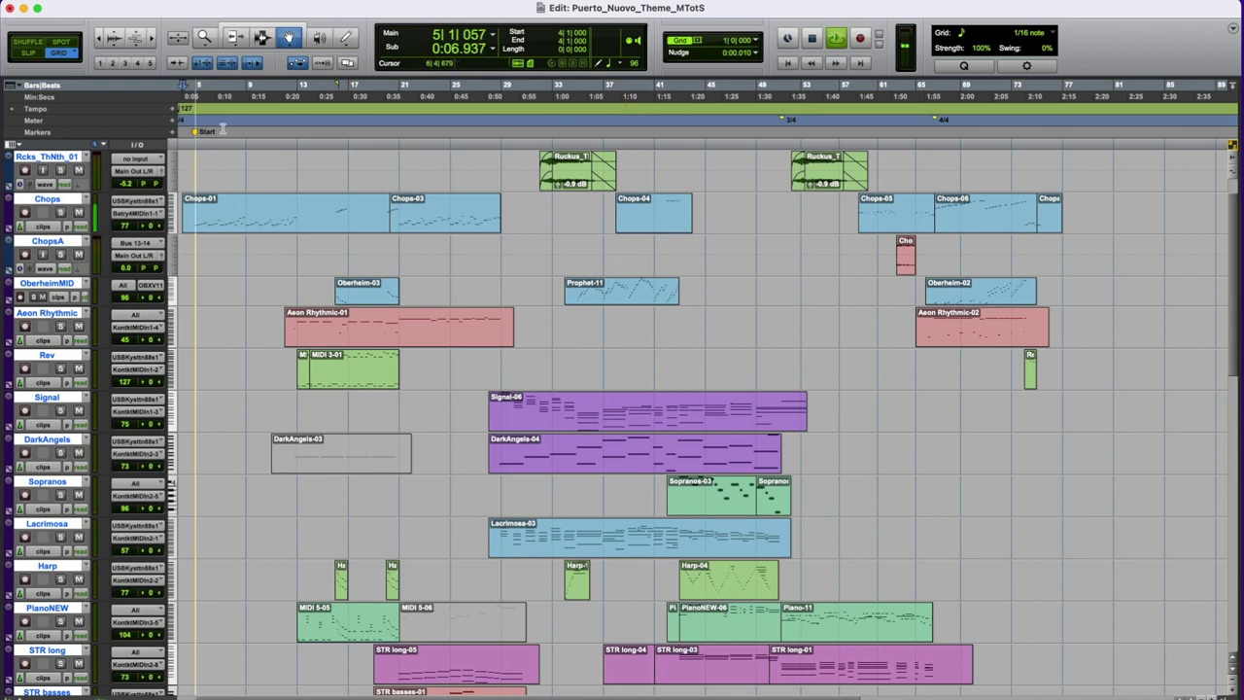
Open the Chops-01 notes and show the 808Bass notes alongside them.
{"action": "double_click", "coordinate": [278, 206]}
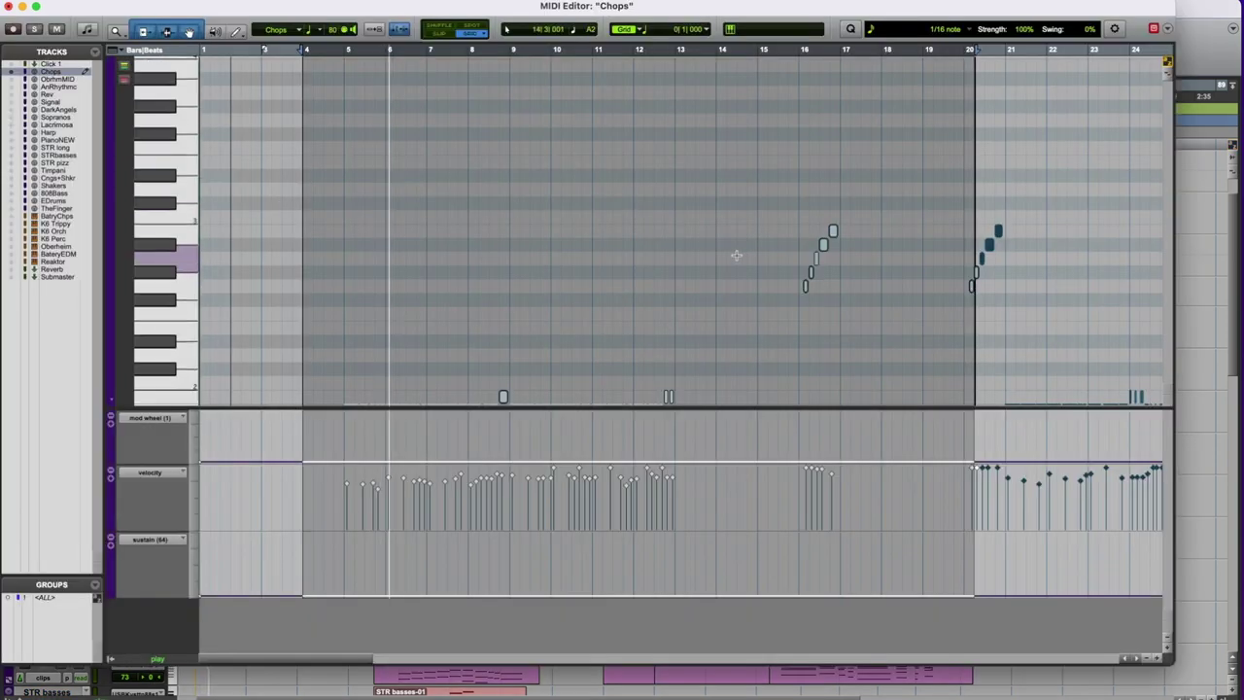
{"action": "scroll", "coordinate": [735, 255], "scroll_direction": "down", "scroll_amount": 5}
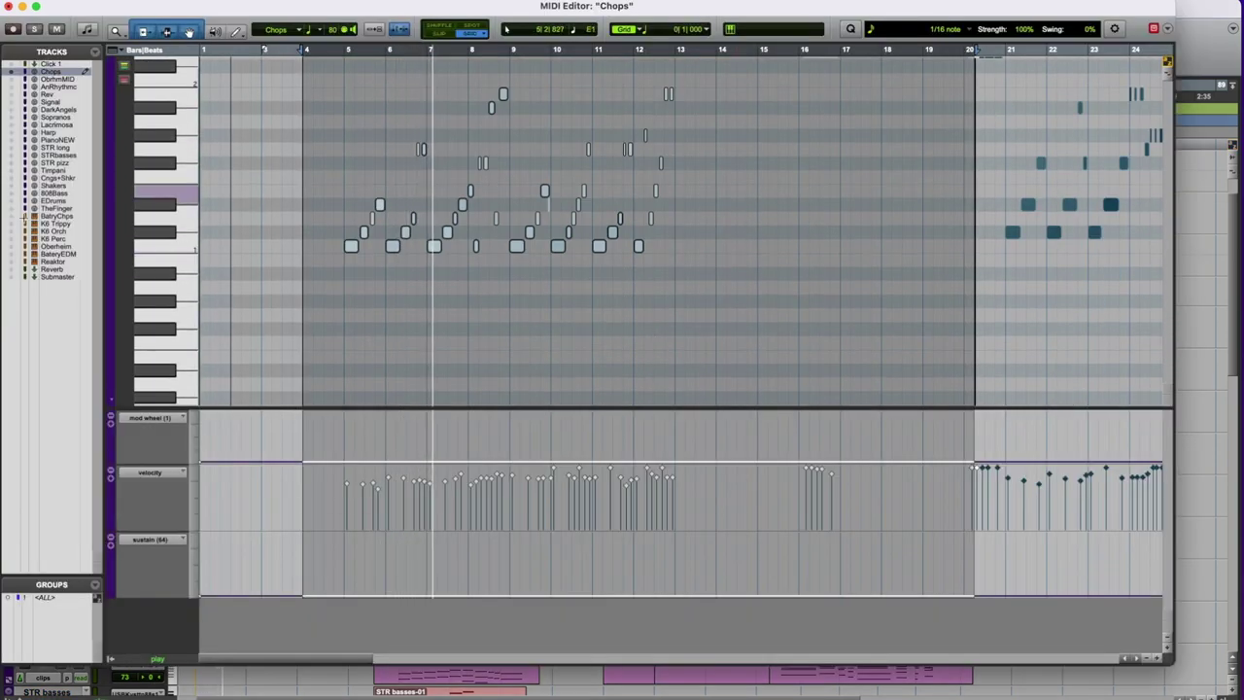
{"action": "left_click", "coordinate": [10, 193]}
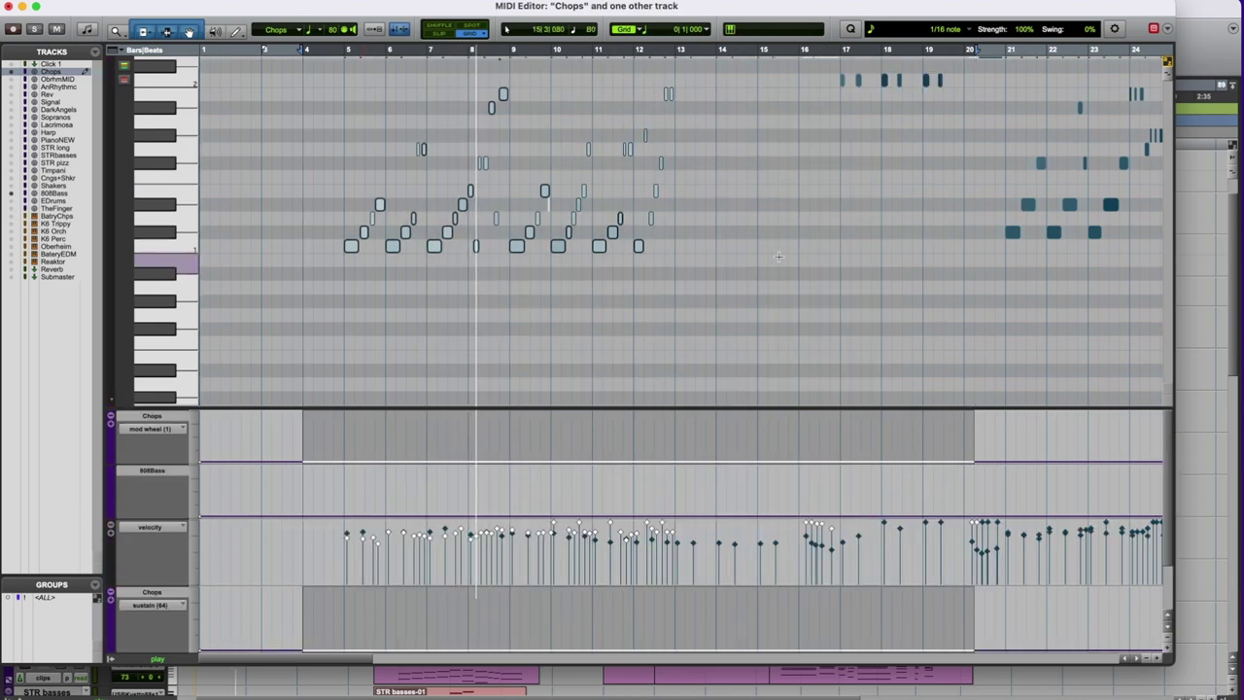
{"action": "scroll", "coordinate": [778, 256], "scroll_direction": "up", "scroll_amount": 1}
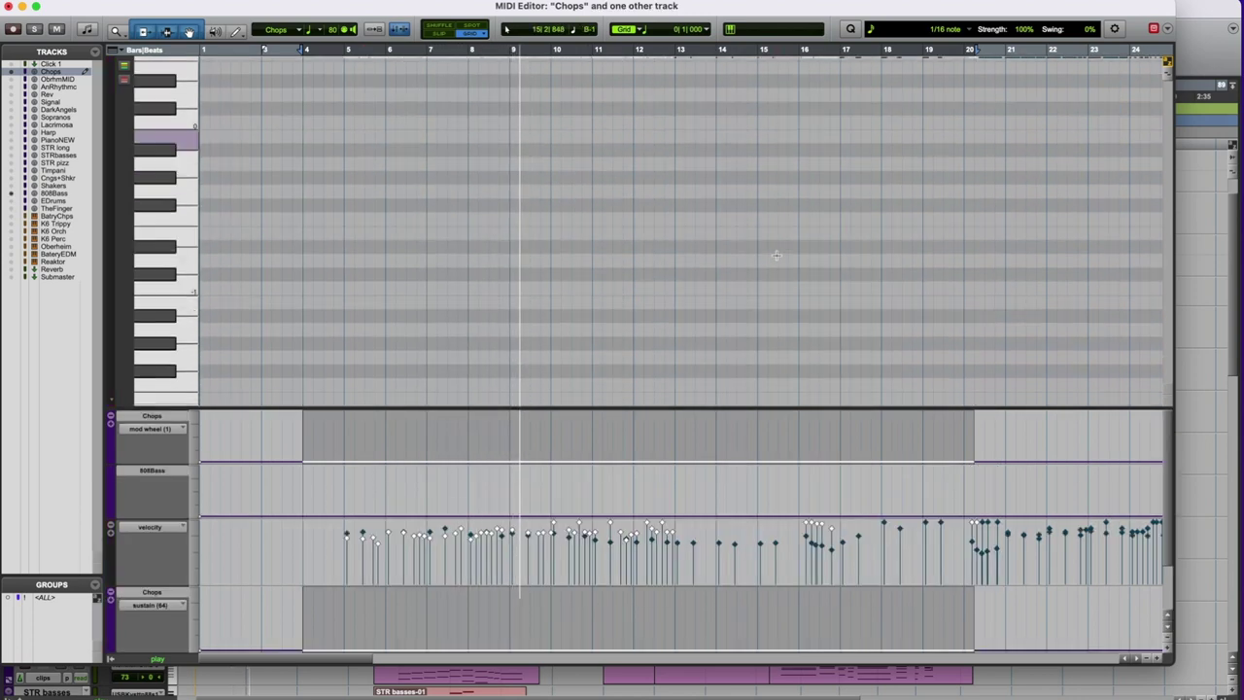
Close the Chops note editor, then move and close the Battery 4 window.
{"action": "left_click", "coordinate": [8, 6]}
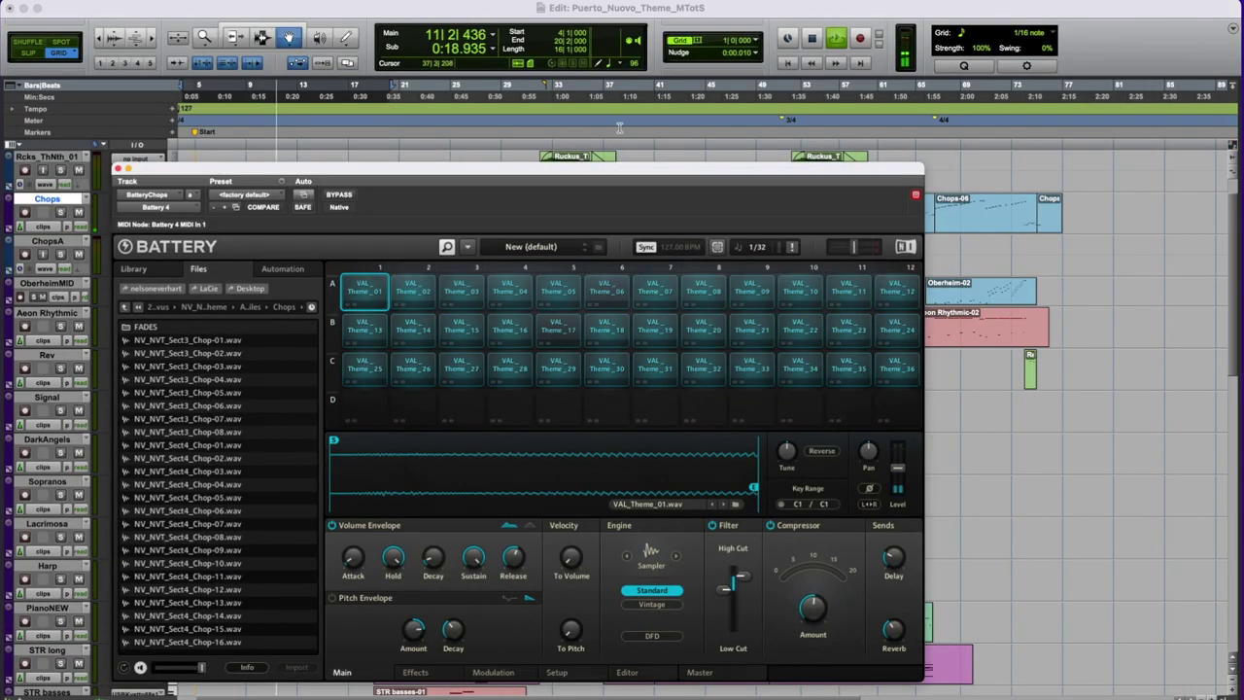
{"action": "left_click_drag", "start_coordinate": [616, 161], "coordinate": [699, 144]}
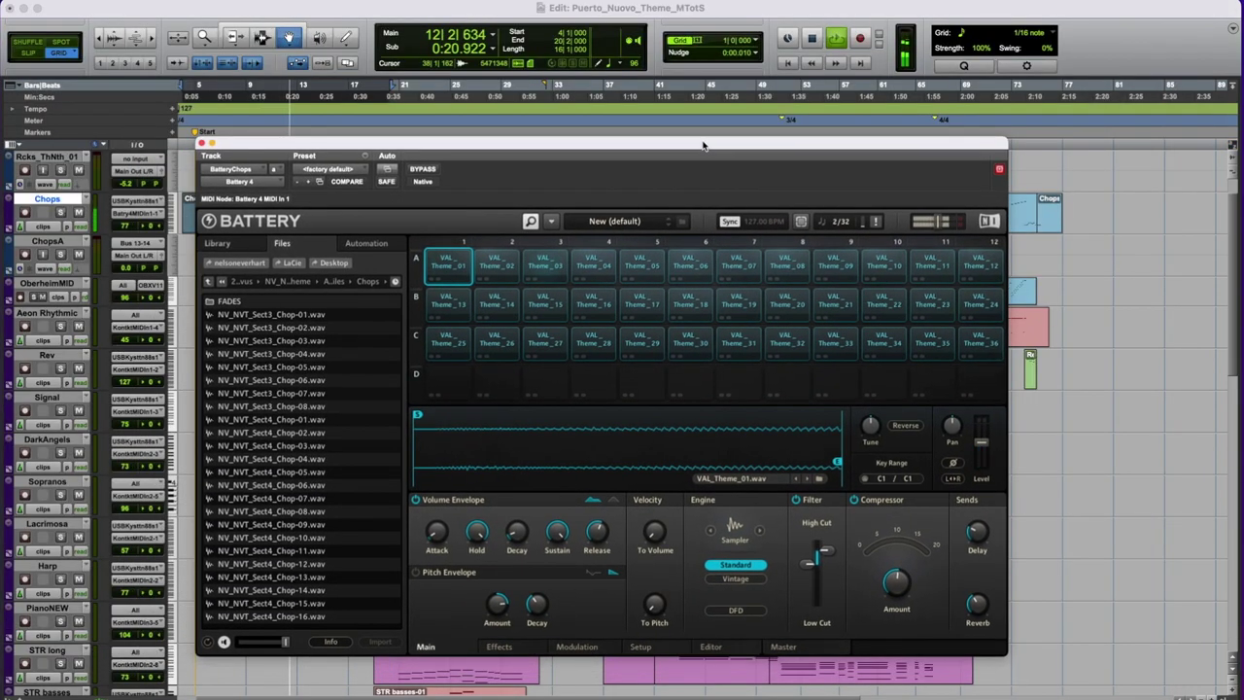
{"action": "left_click", "coordinate": [201, 144]}
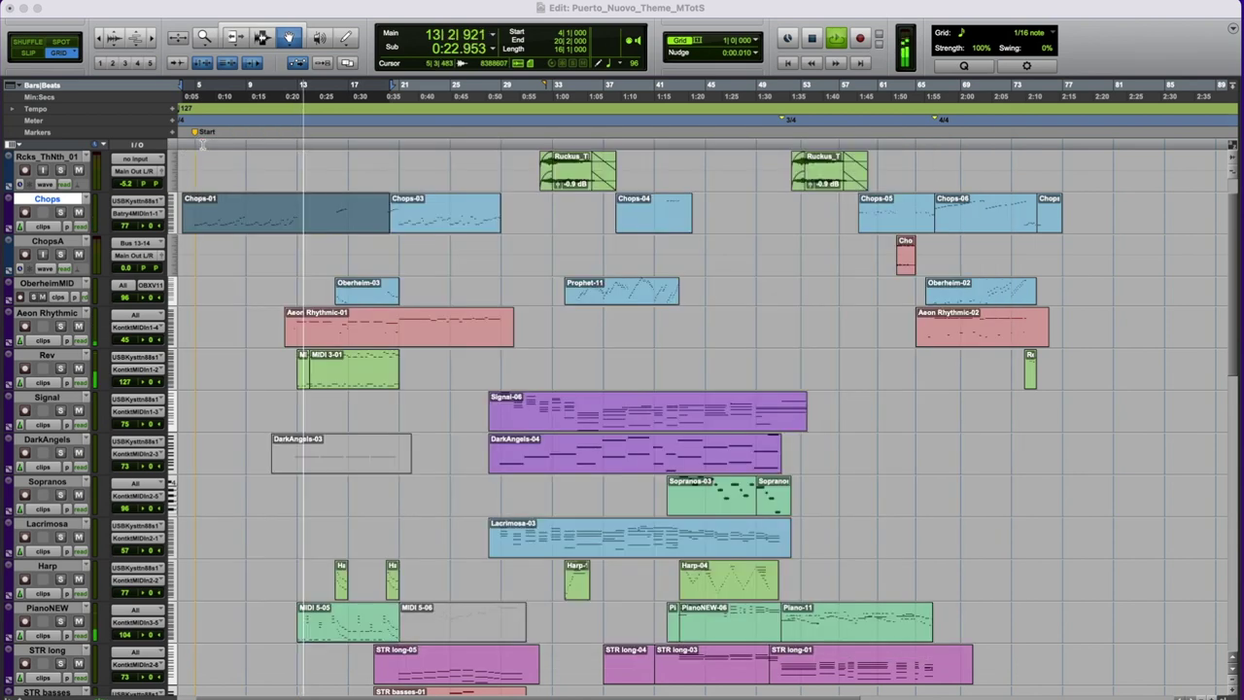
Browse the PianoNEW clip's notes, then close its MIDI Editor.
{"action": "double_click", "coordinate": [342, 635]}
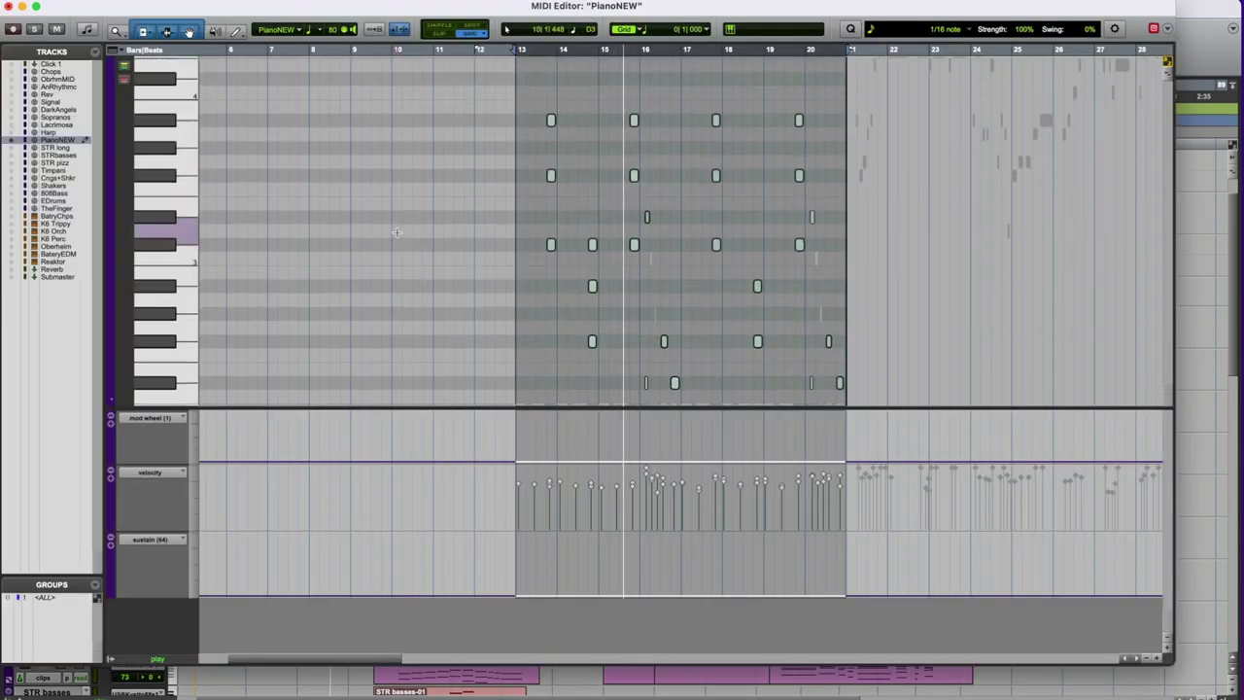
{"action": "scroll", "coordinate": [397, 231], "scroll_direction": "down", "scroll_amount": 3}
{"action": "scroll", "coordinate": [396, 231], "scroll_direction": "right", "scroll_amount": 5}
{"action": "scroll", "coordinate": [397, 231], "scroll_direction": "up", "scroll_amount": 2}
{"action": "scroll", "coordinate": [396, 231], "scroll_direction": "right", "scroll_amount": 2}
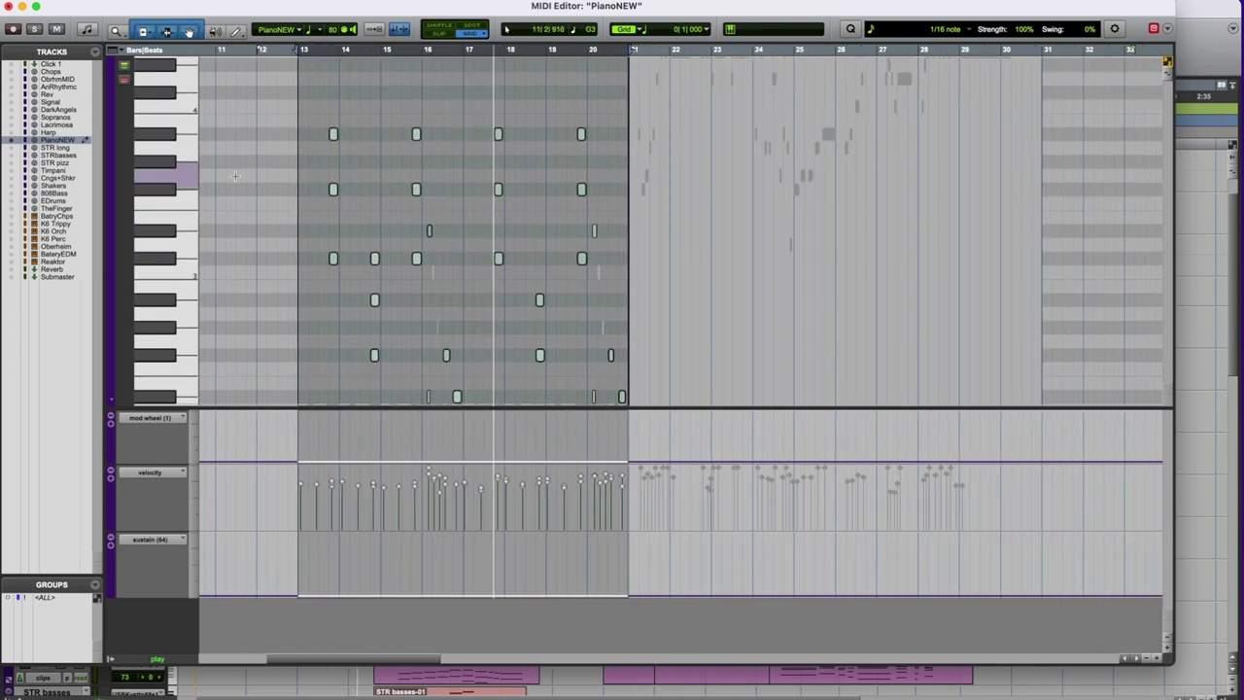
{"action": "left_click", "coordinate": [8, 6]}
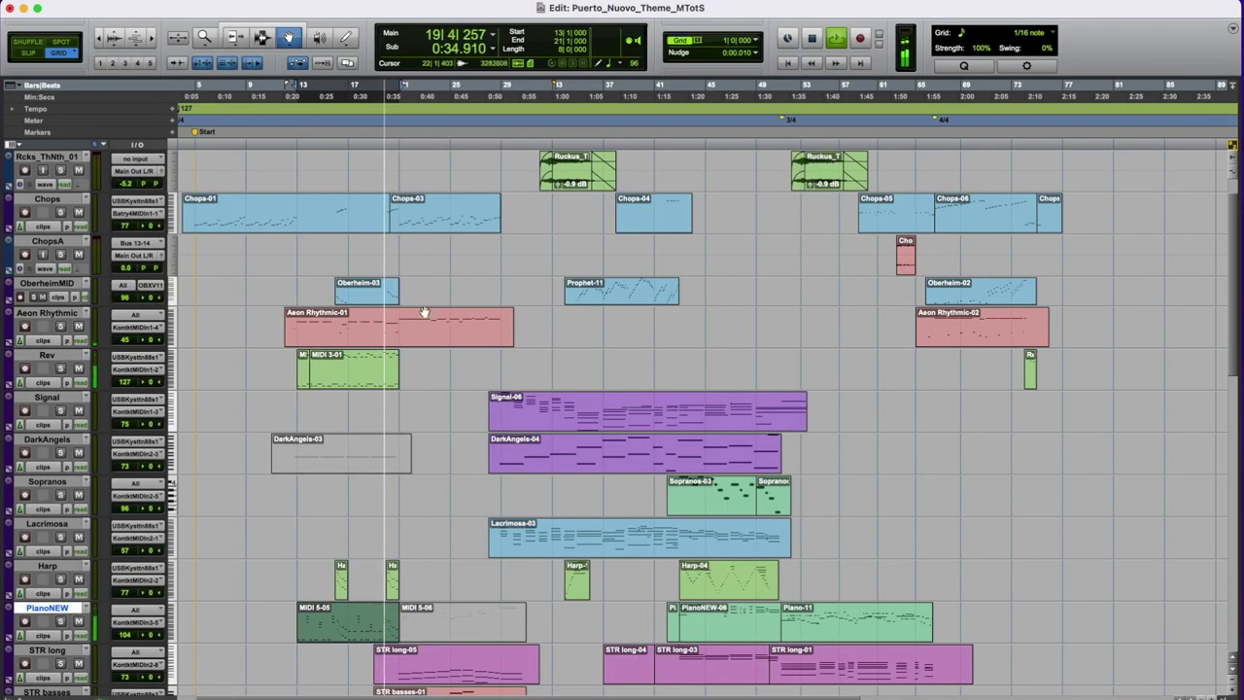
Browse the STR long-05 notes, close them, and open the Lacrimosa-03 clip's notes.
{"action": "scroll", "coordinate": [411, 395], "scroll_direction": "down", "scroll_amount": 5}
{"action": "double_click", "coordinate": [439, 516]}
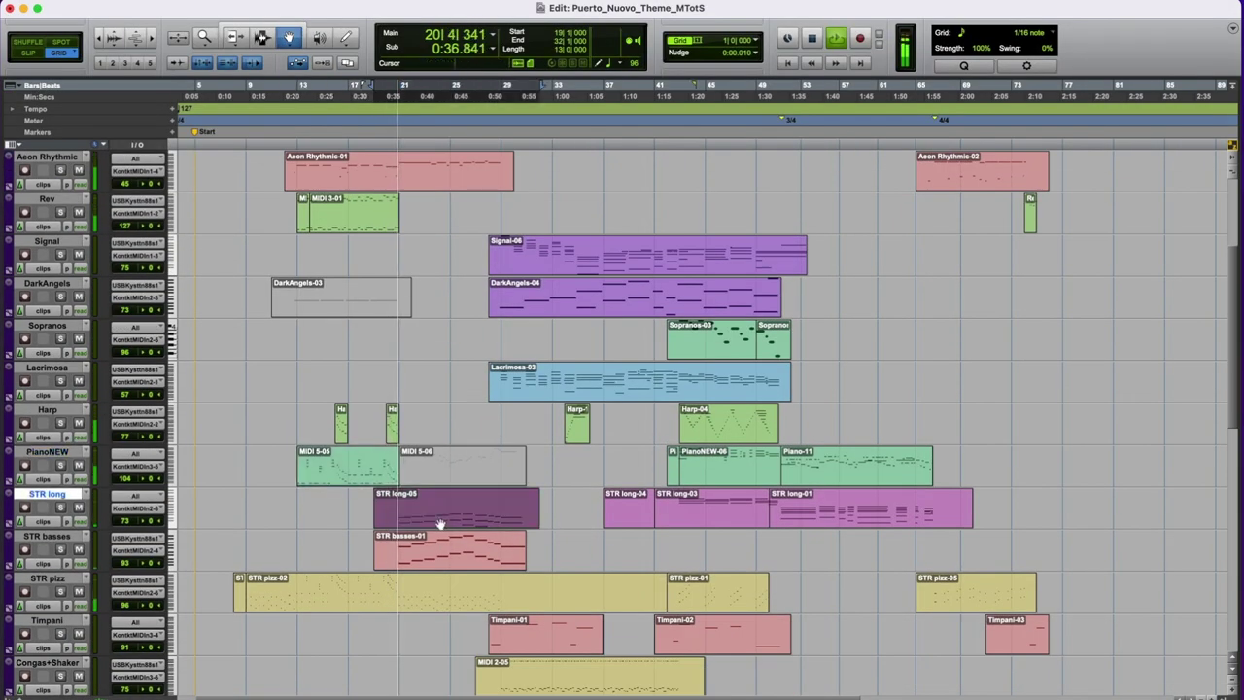
{"action": "scroll", "coordinate": [705, 317], "scroll_direction": "up", "scroll_amount": 3}
{"action": "scroll", "coordinate": [705, 317], "scroll_direction": "down", "scroll_amount": 5}
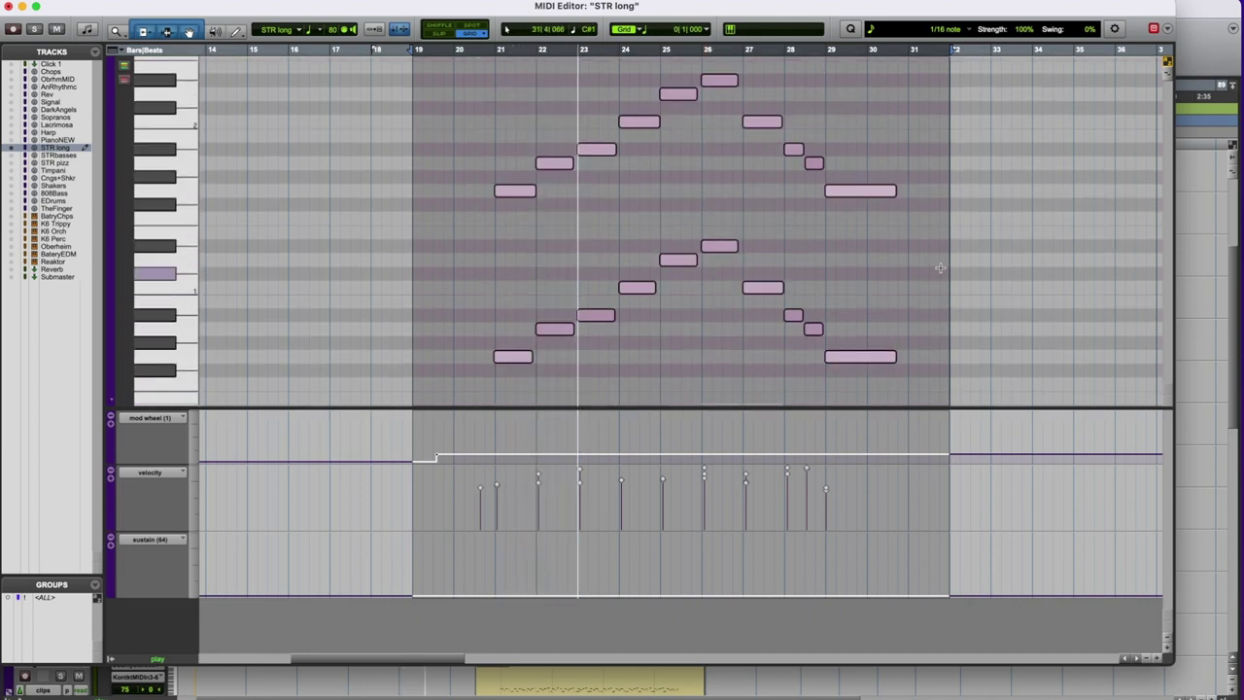
{"action": "scroll", "coordinate": [875, 282], "scroll_direction": "right", "scroll_amount": 3}
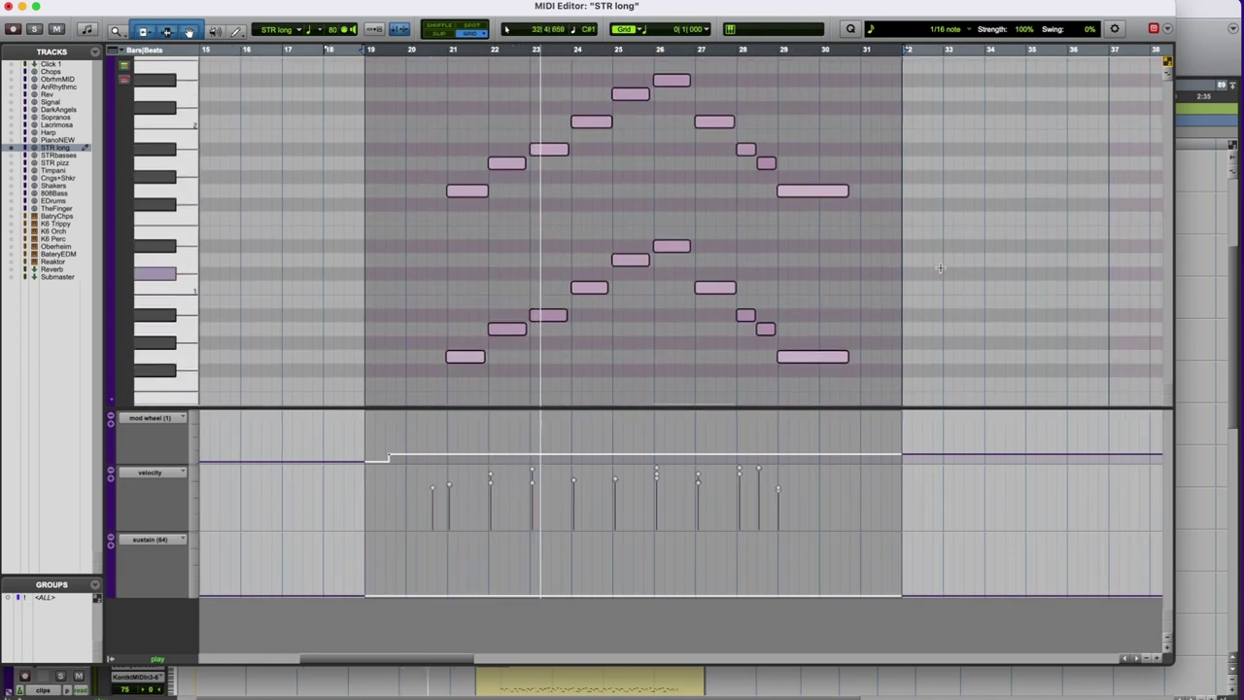
{"action": "left_click", "coordinate": [8, 8]}
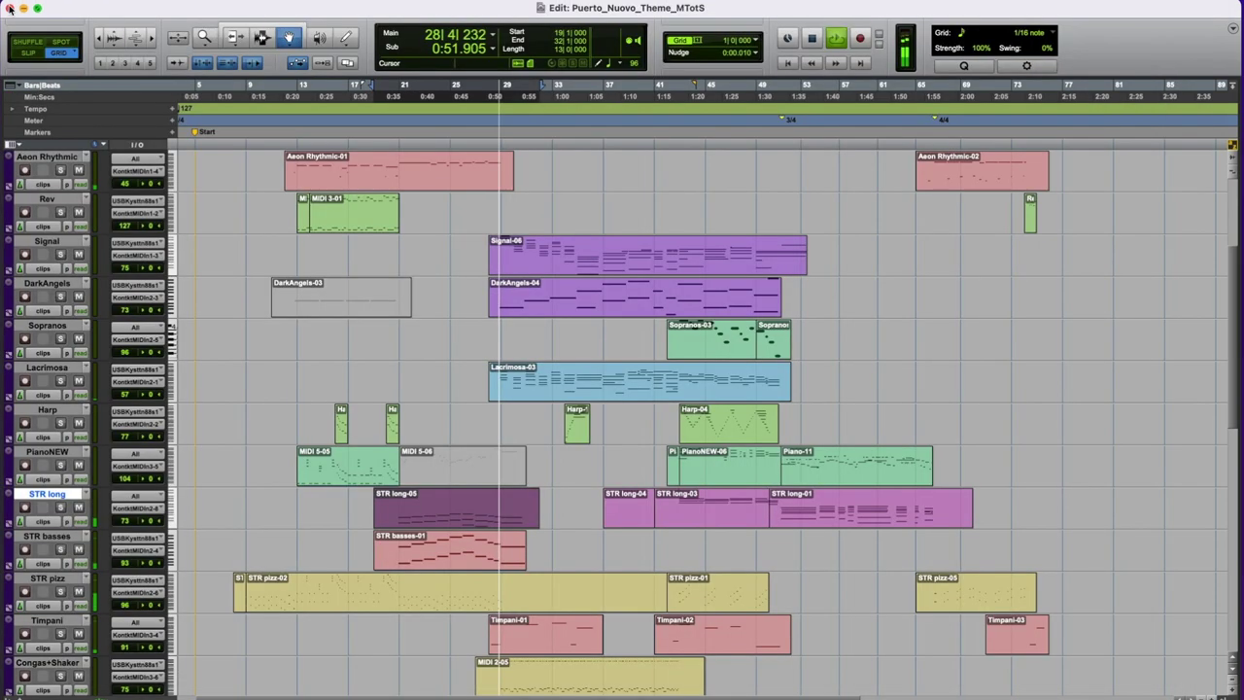
{"action": "double_click", "coordinate": [555, 392]}
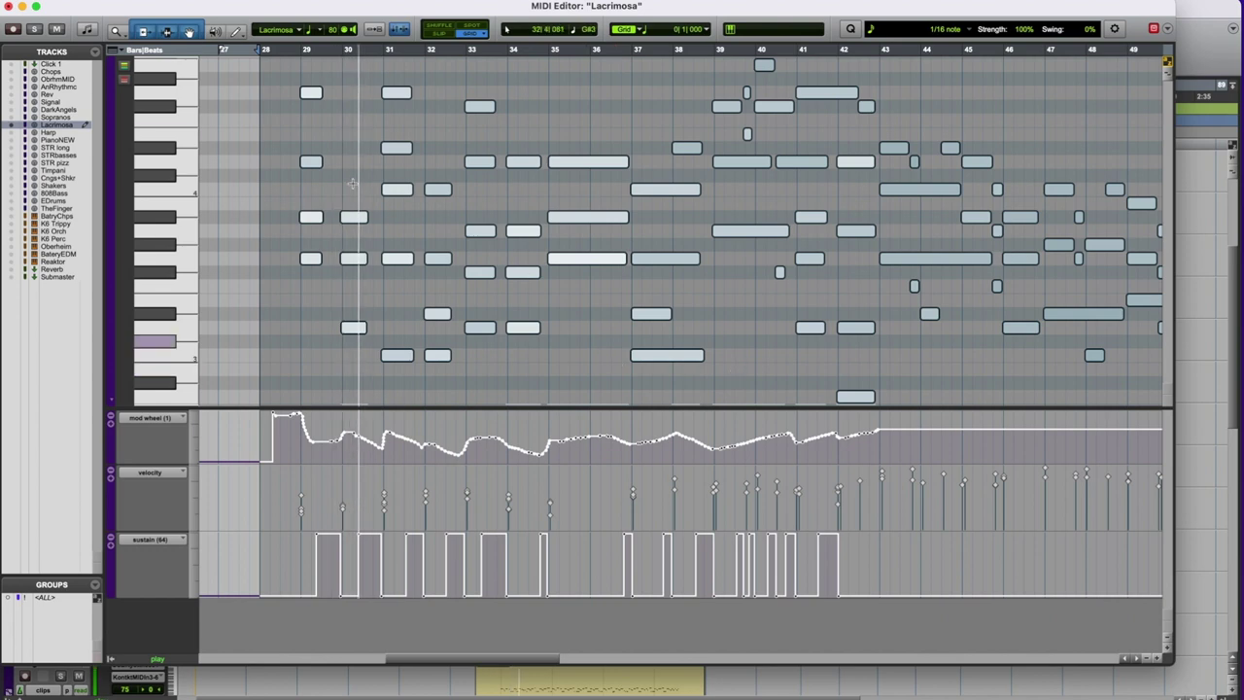
{"action": "left_click", "coordinate": [1159, 662]}
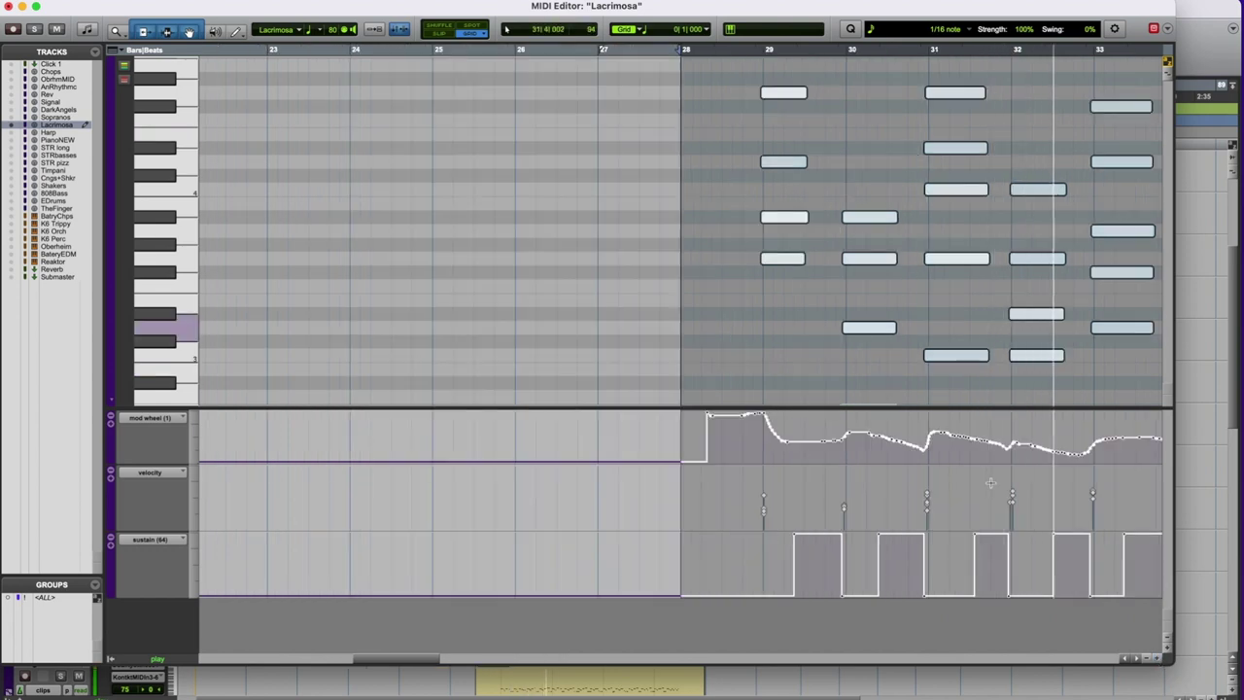
{"action": "scroll", "coordinate": [987, 364], "scroll_direction": "right", "scroll_amount": 10}
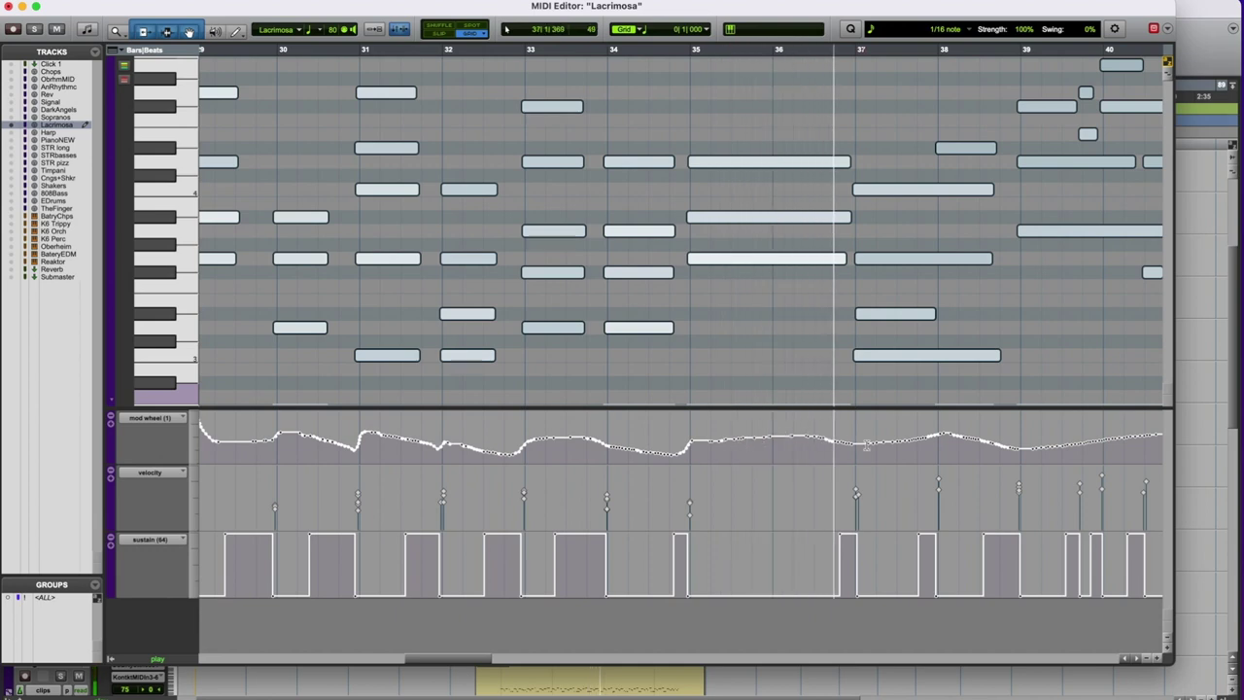
{"action": "key", "text": "super+w"}
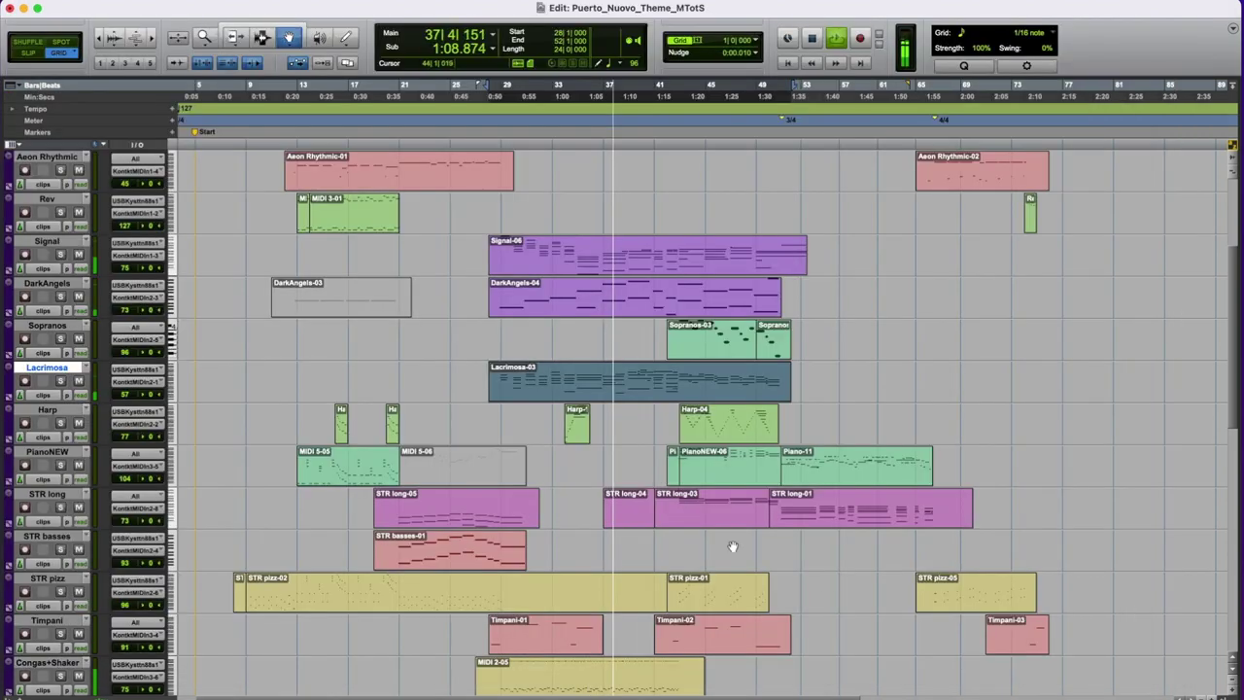
{"action": "scroll", "coordinate": [736, 379], "scroll_direction": "down", "scroll_amount": 8}
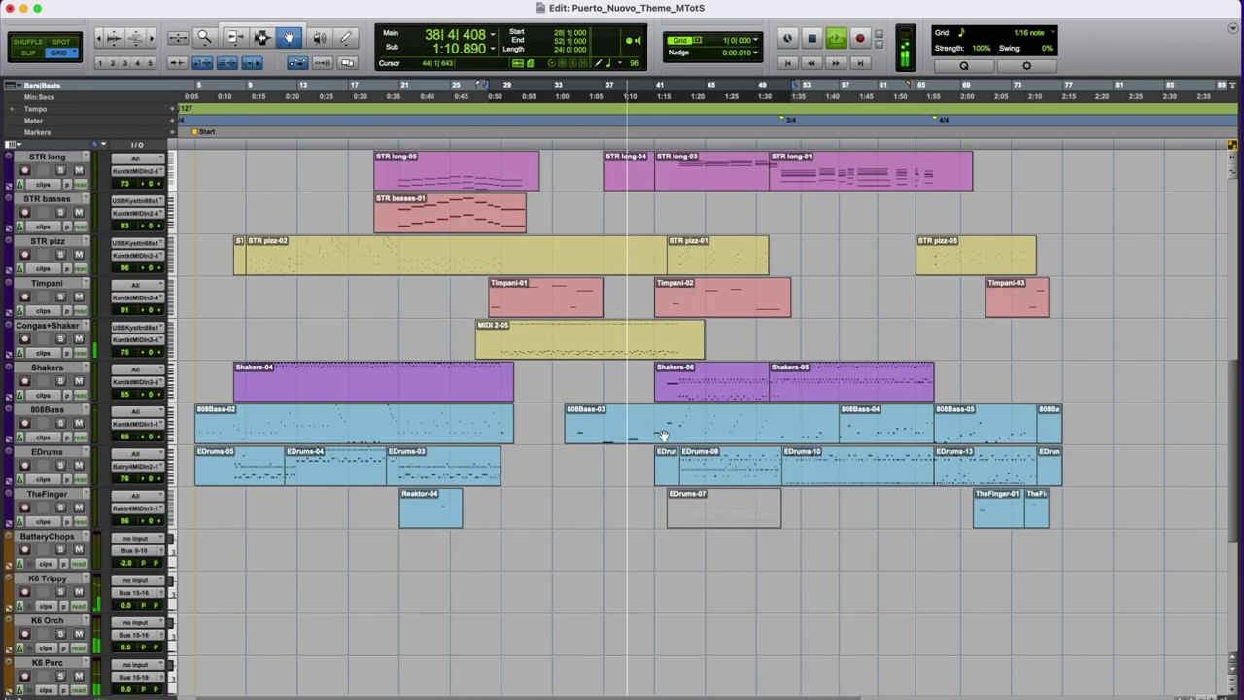
{"action": "scroll", "coordinate": [660, 463], "scroll_direction": "up", "scroll_amount": 11}
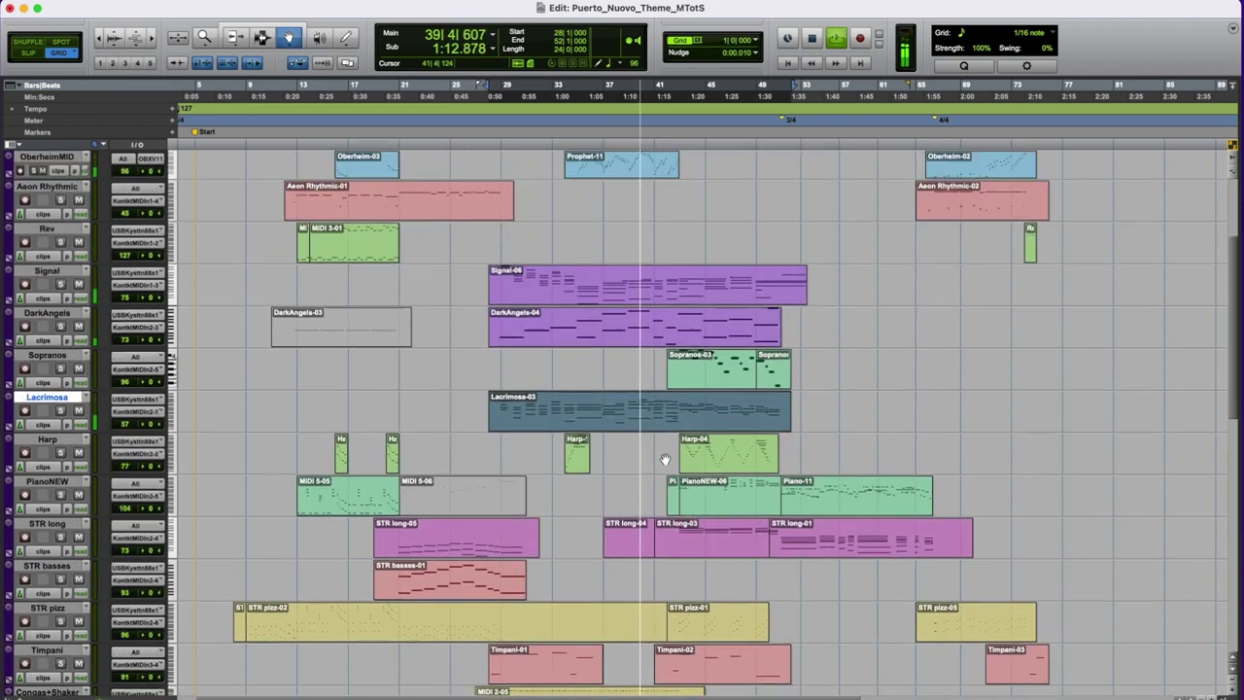
{"action": "double_click", "coordinate": [635, 244]}
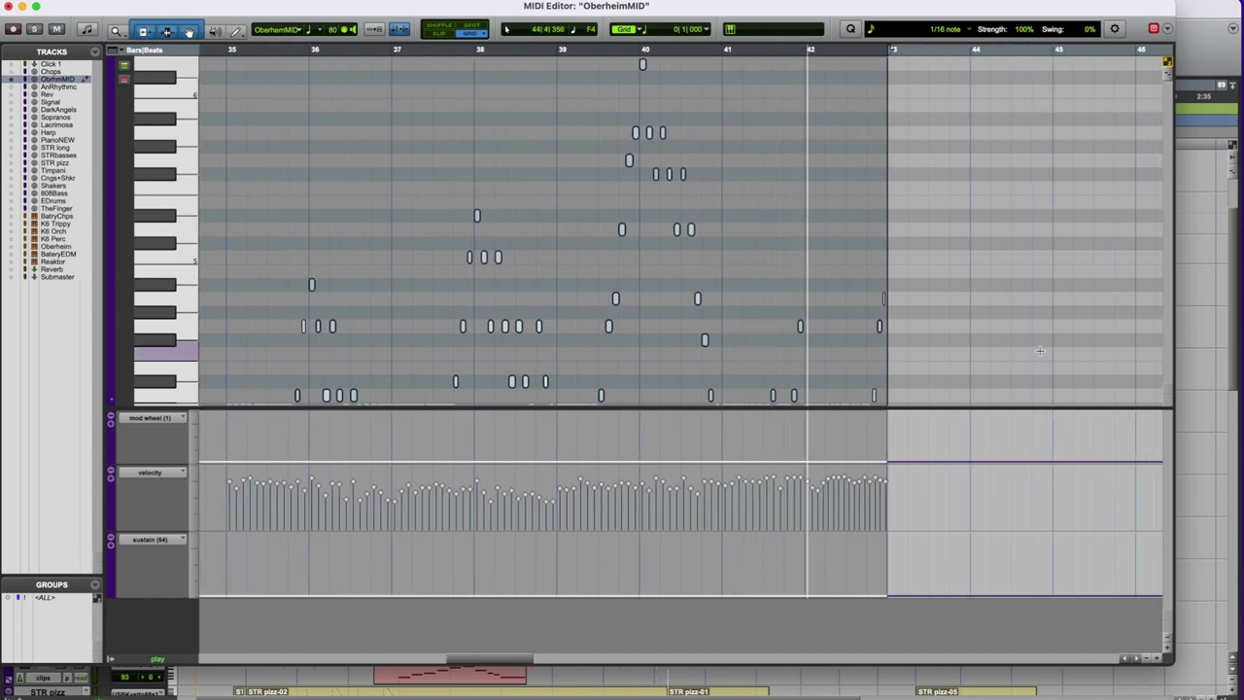
{"action": "left_click", "coordinate": [8, 7]}
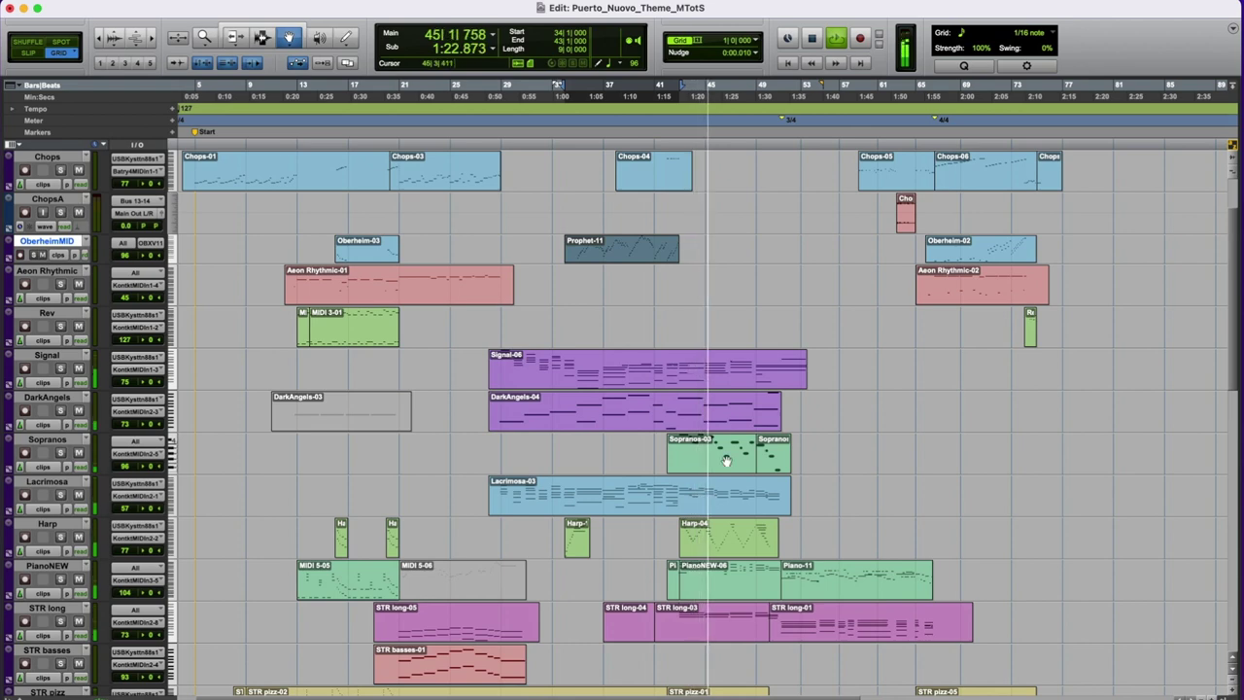
Browse through the PianoNEW-06 clip's notes, then close its MIDI Editor.
{"action": "double_click", "coordinate": [725, 573]}
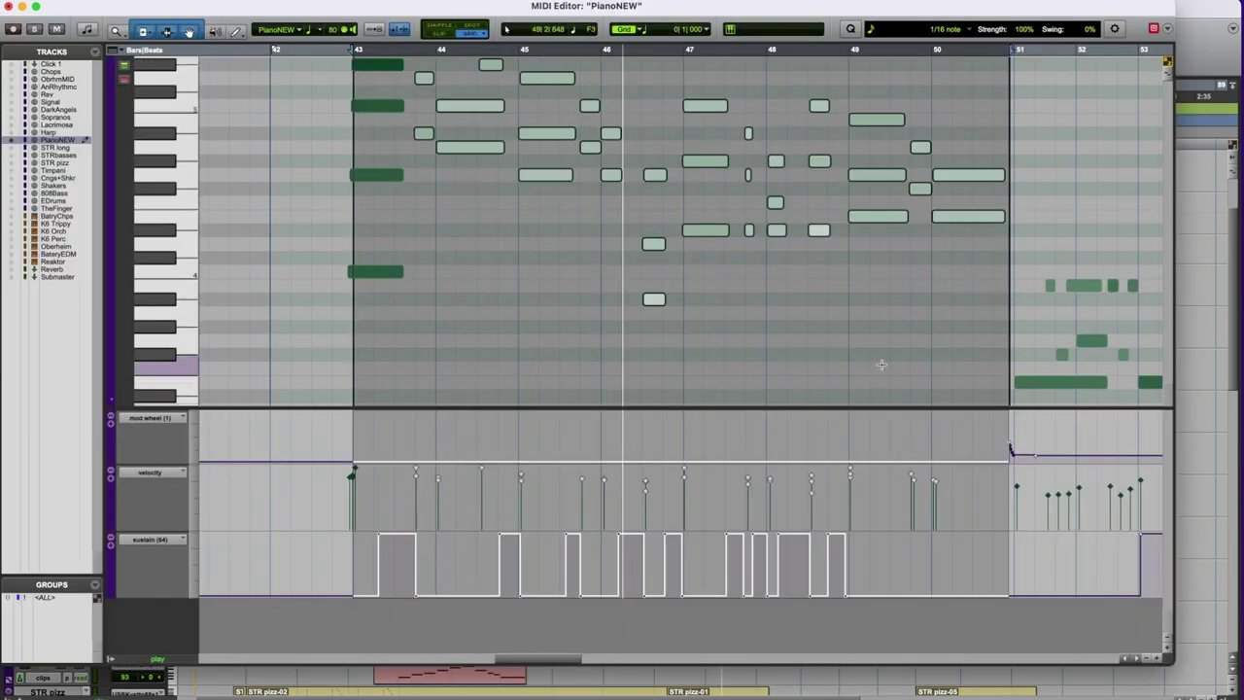
{"action": "scroll", "coordinate": [882, 365], "scroll_direction": "right", "scroll_amount": 6}
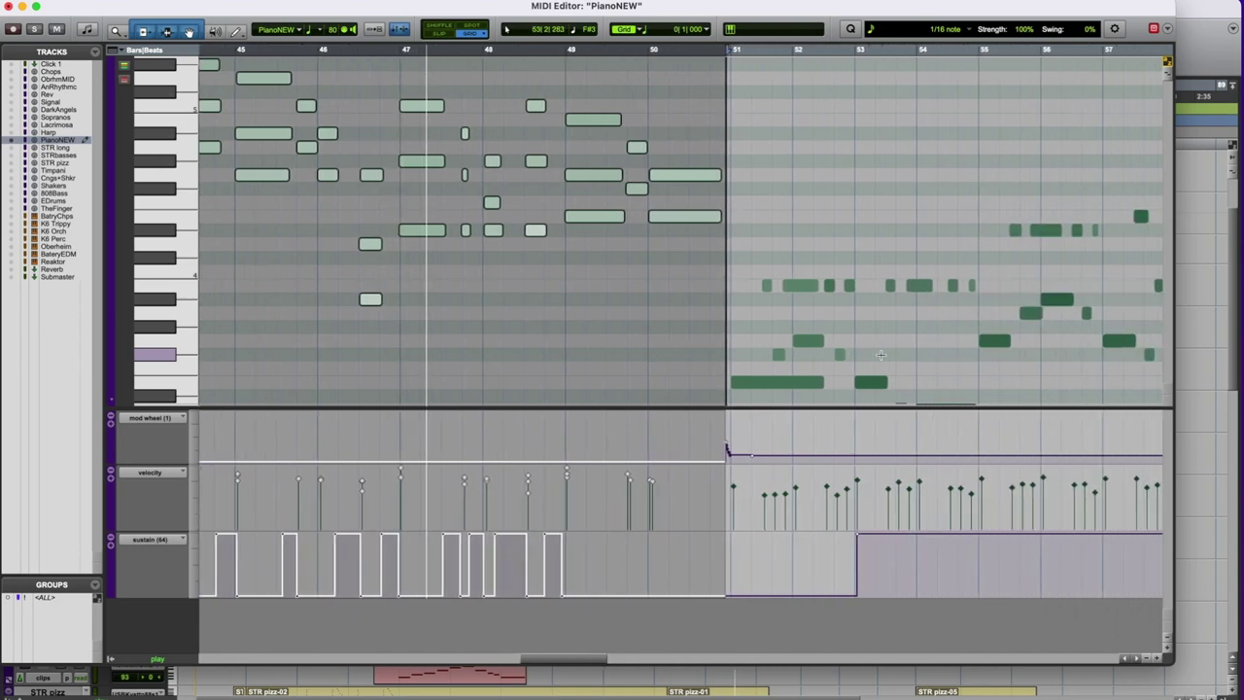
{"action": "scroll", "coordinate": [786, 202], "scroll_direction": "right", "scroll_amount": 3}
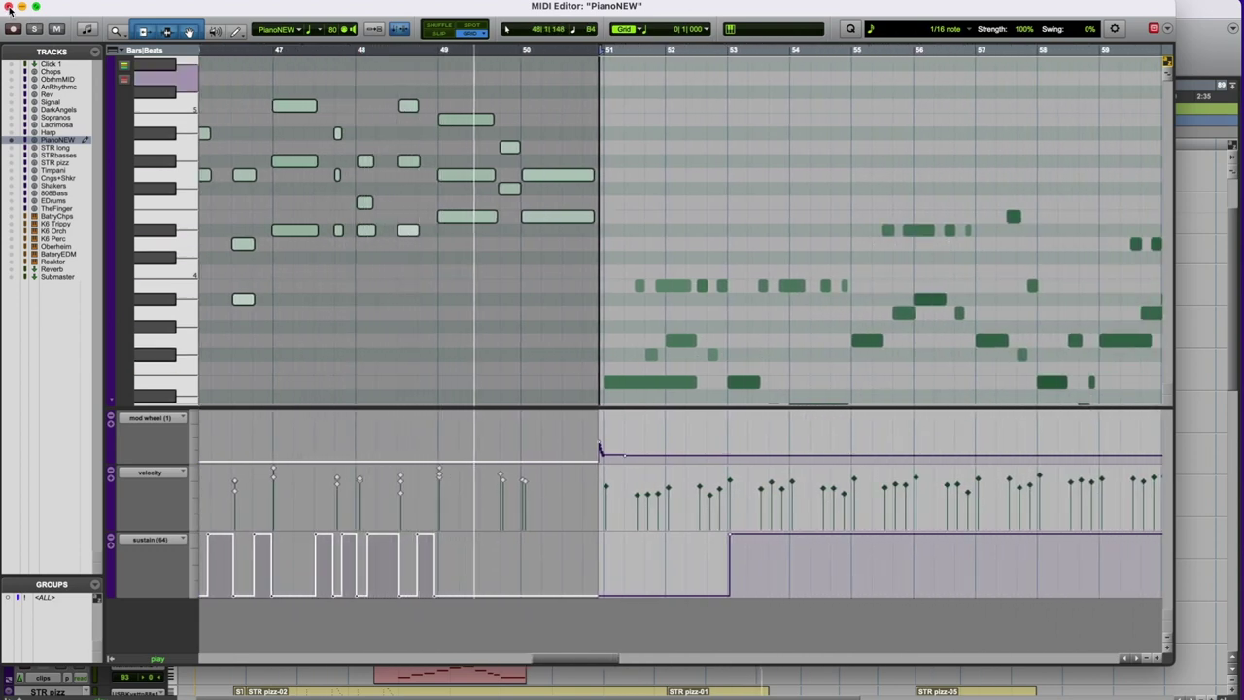
{"action": "scroll", "coordinate": [822, 200], "scroll_direction": "down", "scroll_amount": 5}
{"action": "scroll", "coordinate": [821, 200], "scroll_direction": "right", "scroll_amount": 2}
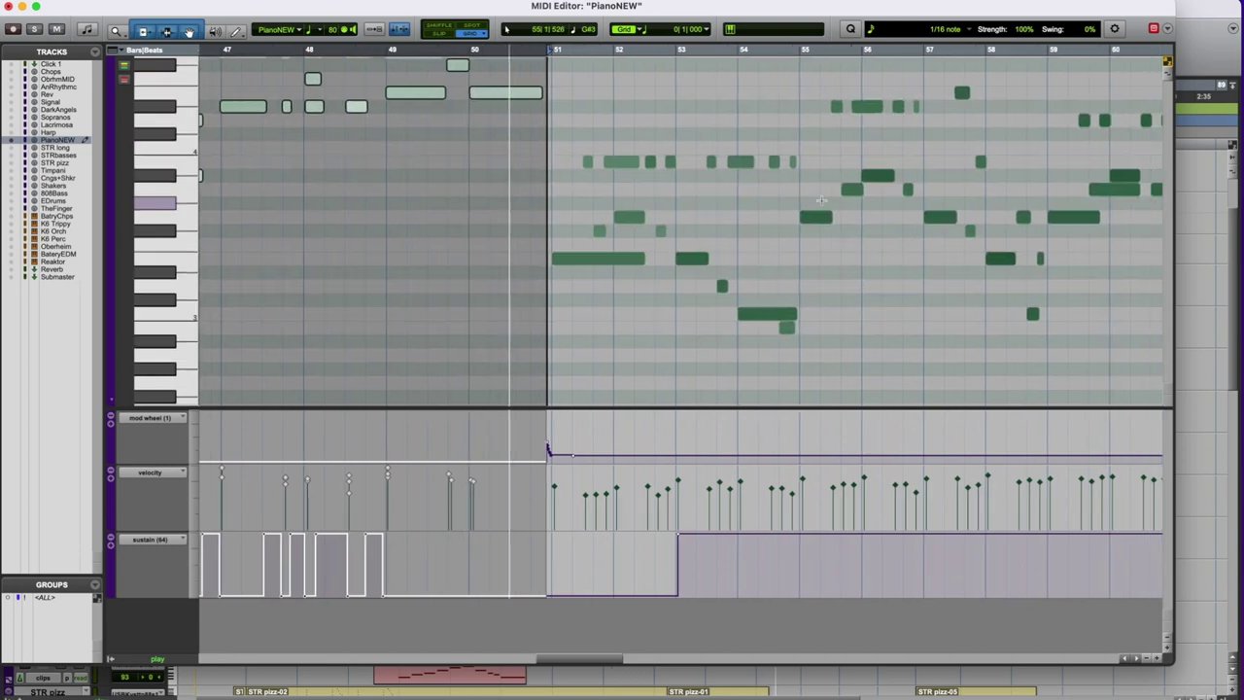
{"action": "scroll", "coordinate": [821, 200], "scroll_direction": "right", "scroll_amount": 2}
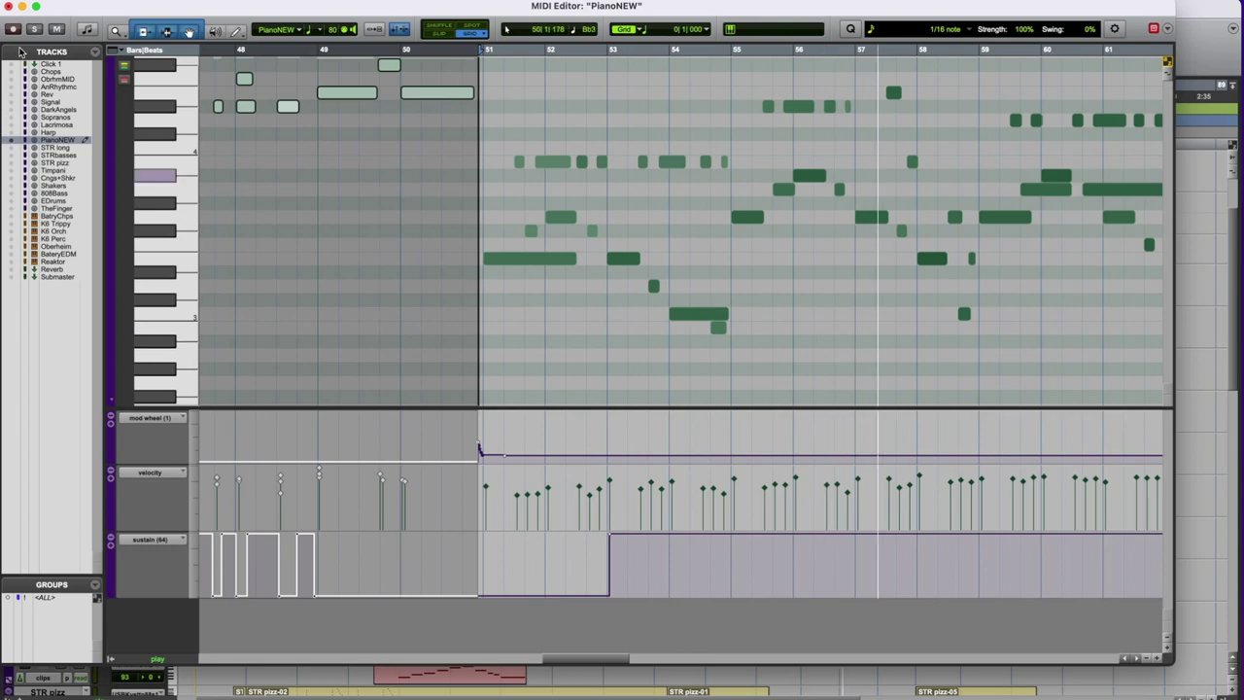
{"action": "left_click", "coordinate": [8, 8]}
Inspect the EDrums notes zoomed in around bars 63–69, then open the STR pizz-05 clip.
{"action": "scroll", "coordinate": [885, 610], "scroll_direction": "down", "scroll_amount": 5}
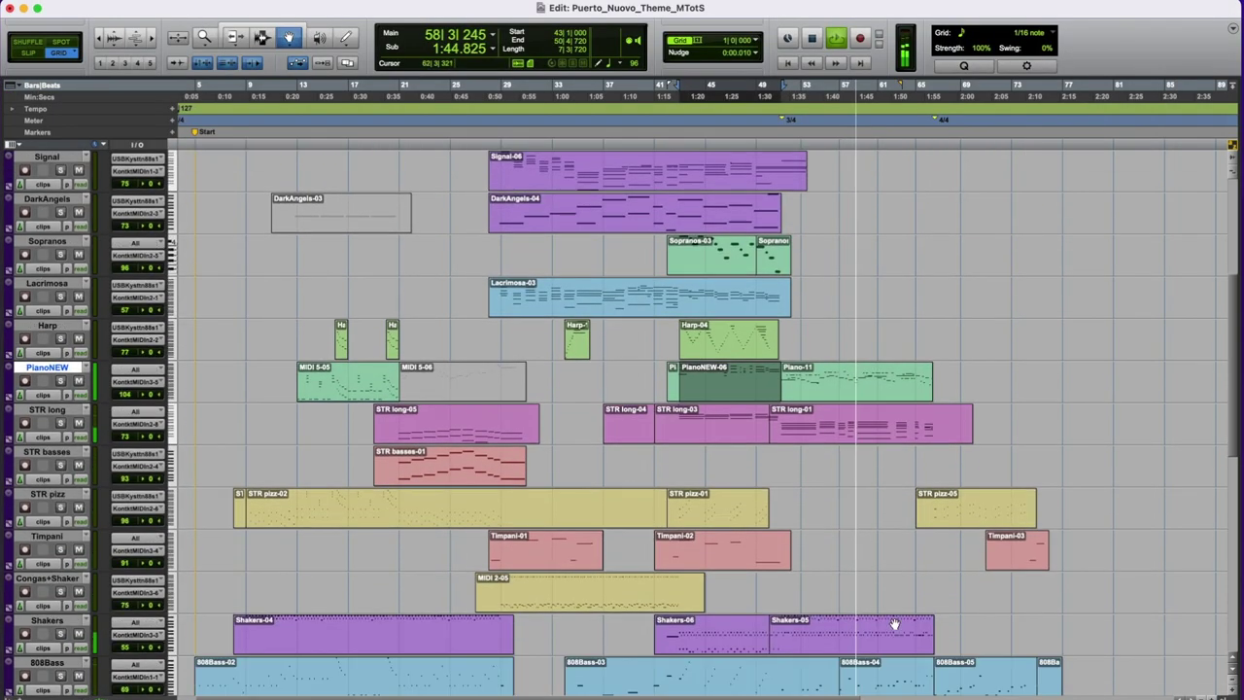
{"action": "double_click", "coordinate": [884, 627]}
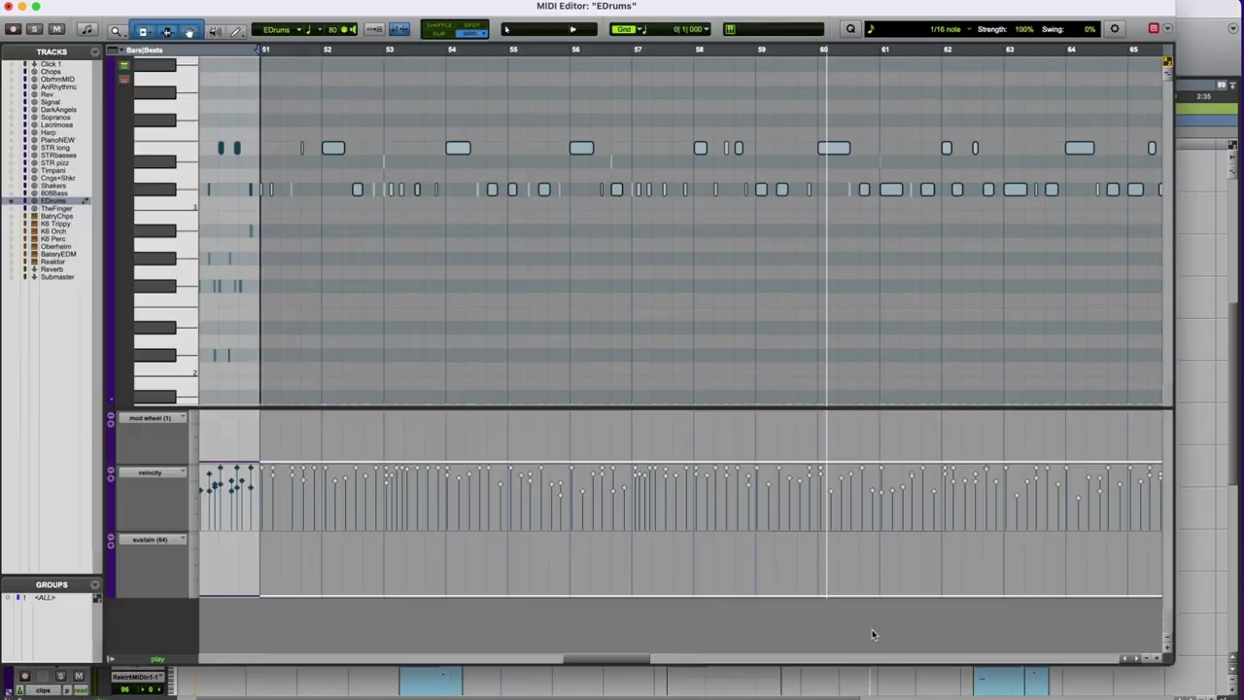
{"action": "scroll", "coordinate": [899, 364], "scroll_direction": "right", "scroll_amount": 10}
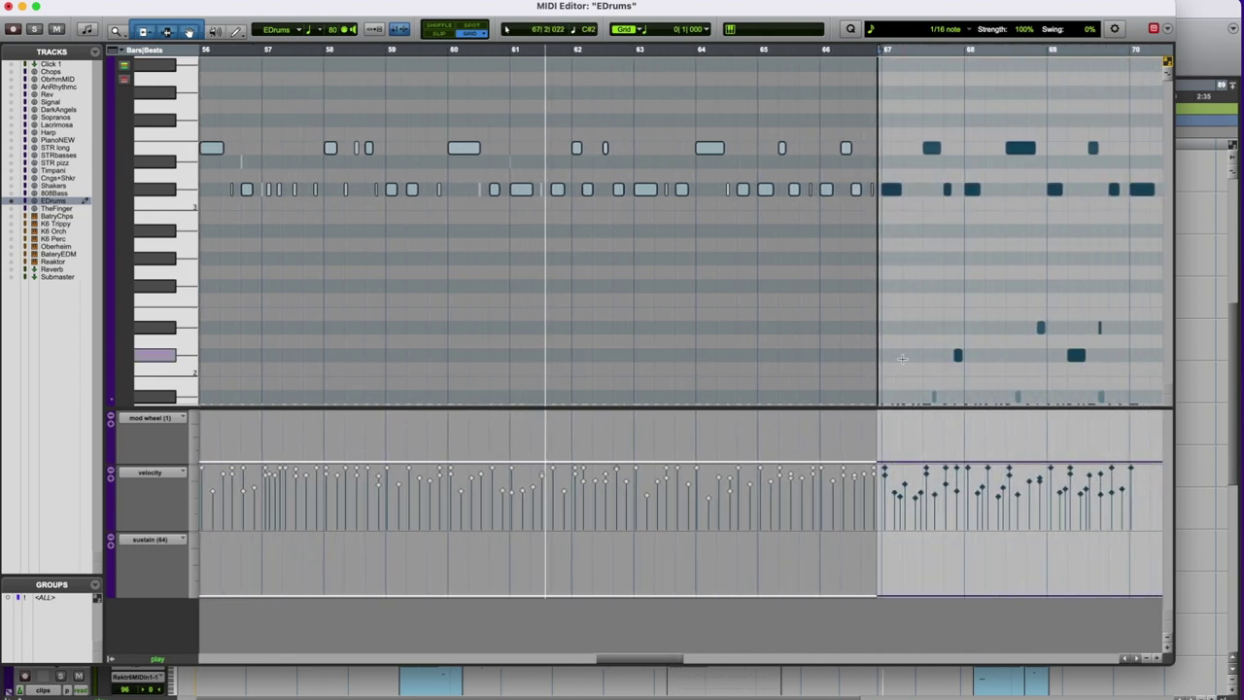
{"action": "left_click", "coordinate": [1156, 665]}
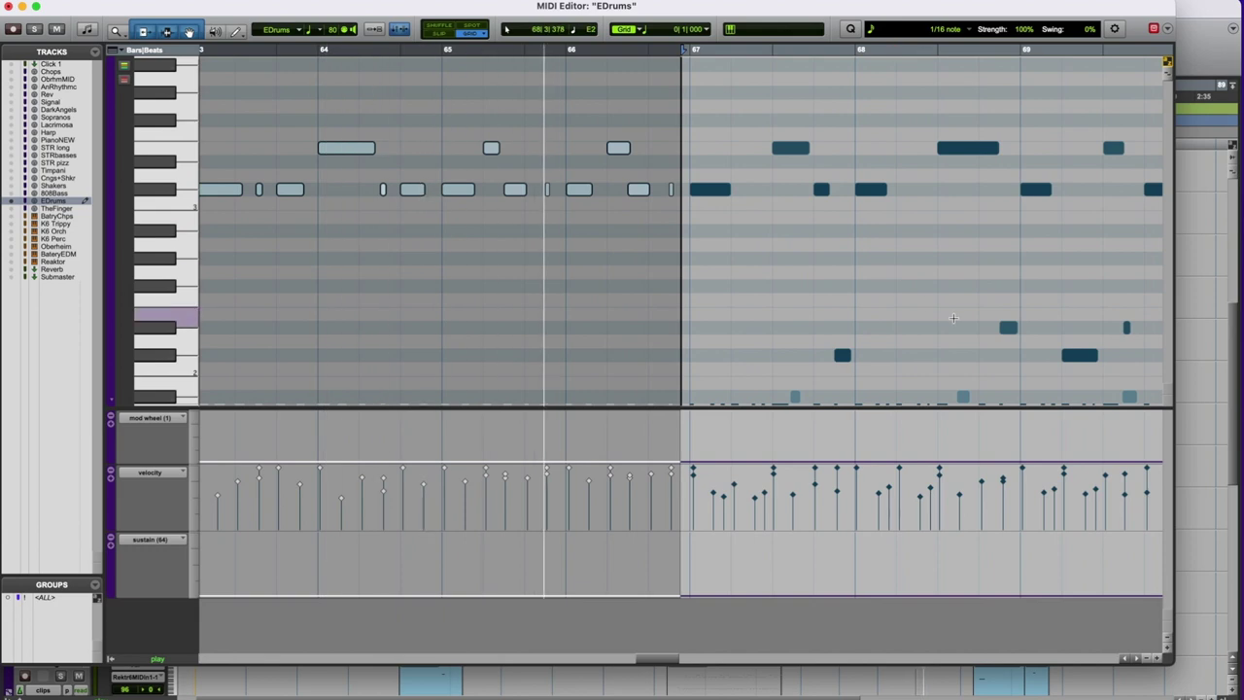
{"action": "scroll", "coordinate": [953, 318], "scroll_direction": "right", "scroll_amount": 2}
{"action": "scroll", "coordinate": [952, 318], "scroll_direction": "down", "scroll_amount": 3}
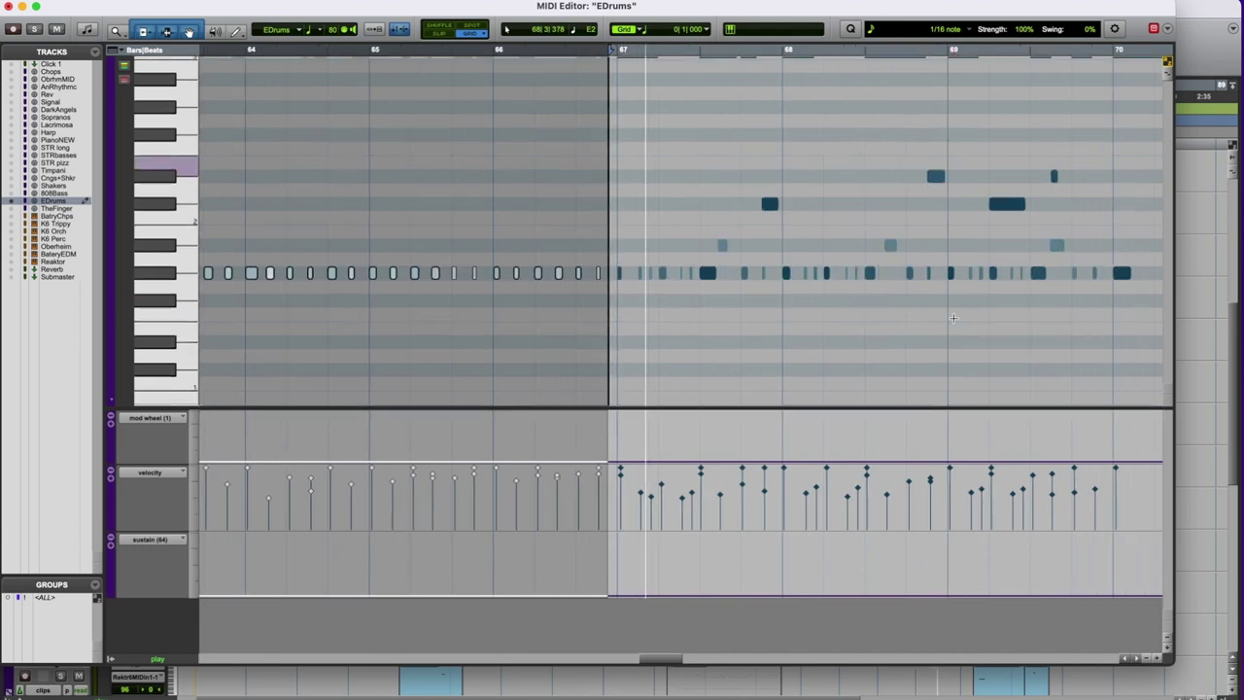
{"action": "scroll", "coordinate": [952, 318], "scroll_direction": "right", "scroll_amount": 4}
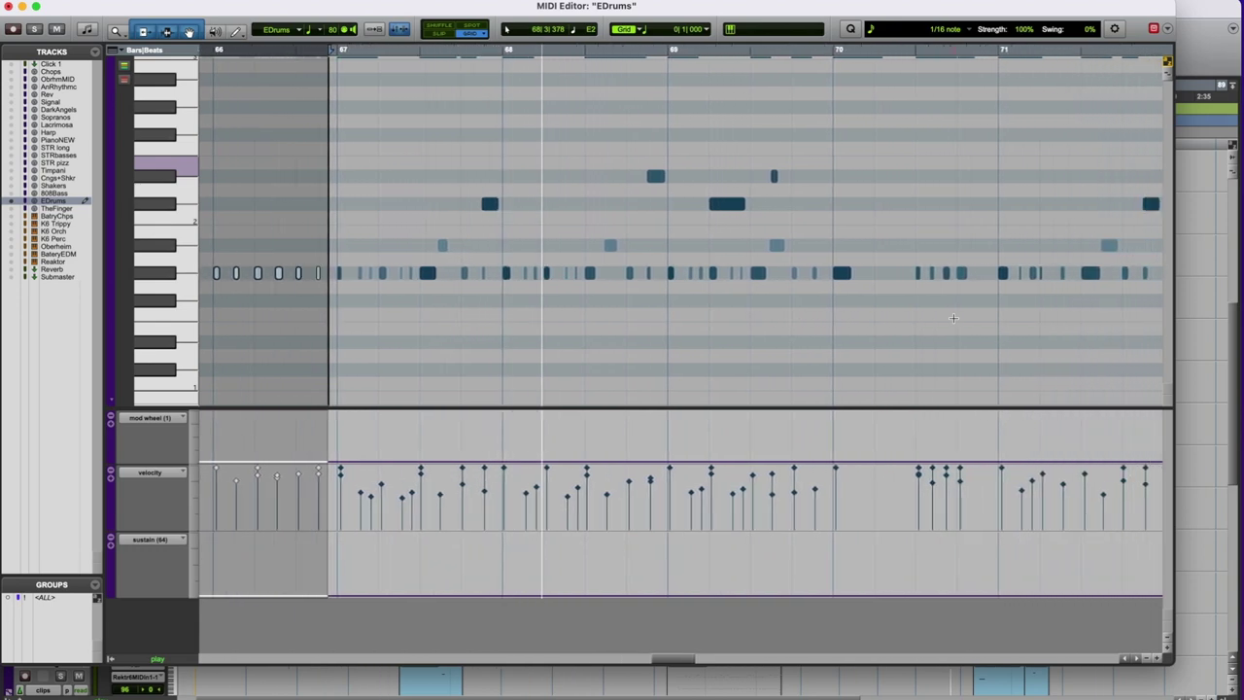
{"action": "scroll", "coordinate": [953, 318], "scroll_direction": "up", "scroll_amount": 2}
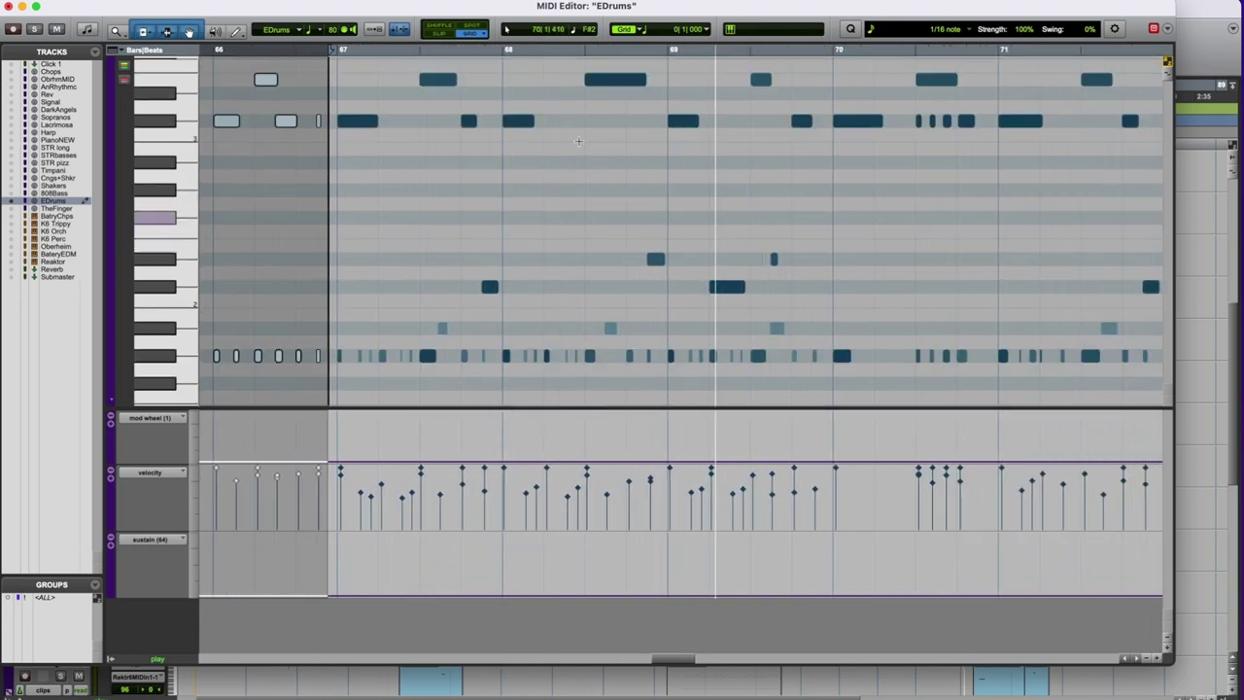
{"action": "left_click", "coordinate": [9, 7]}
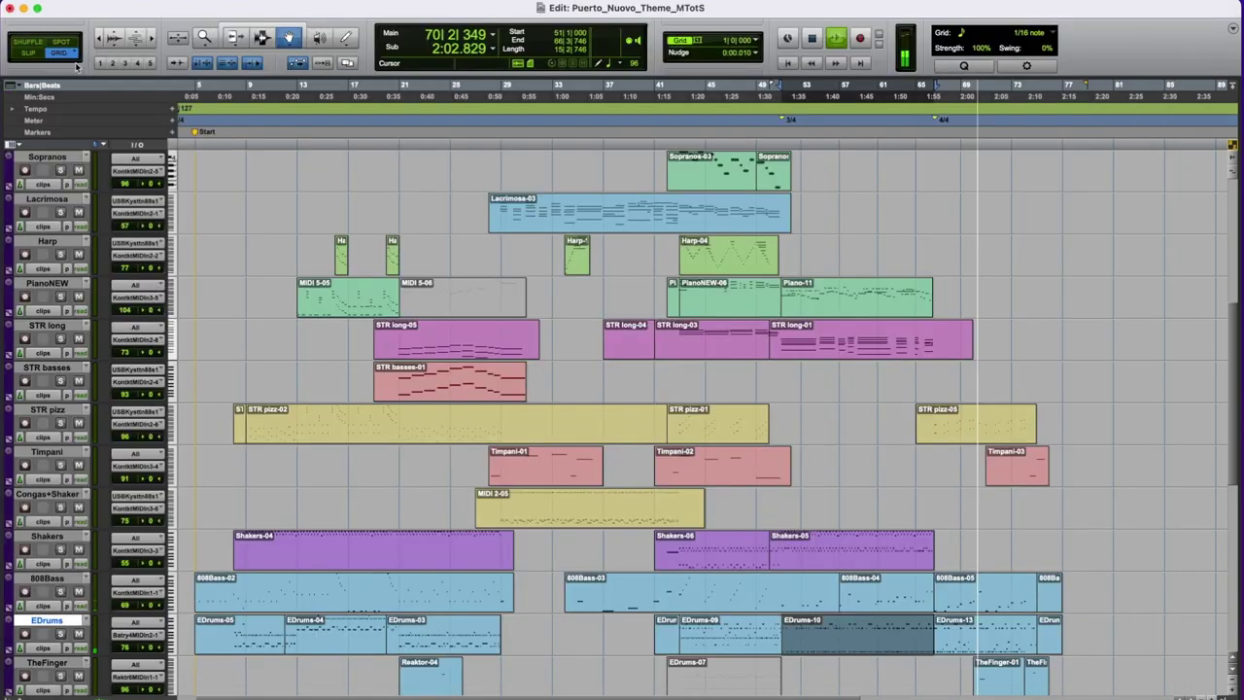
{"action": "double_click", "coordinate": [1007, 434]}
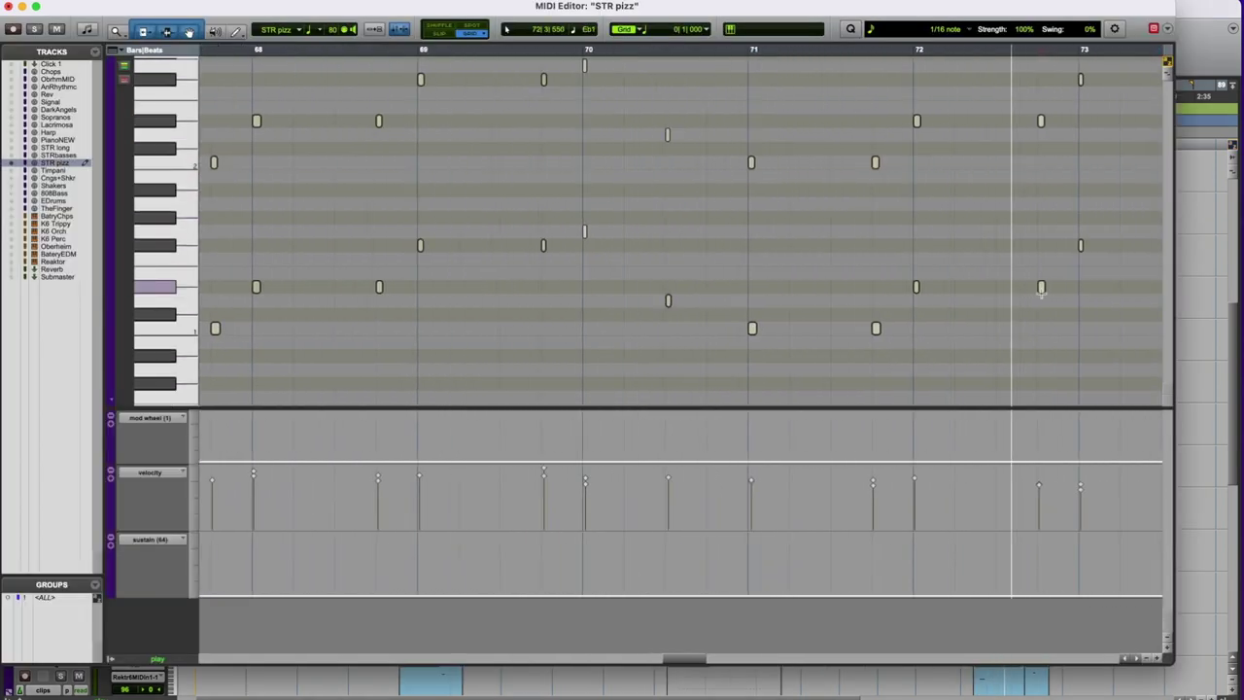
Close the STR pizz note editor and reveal the Chops folder's VAL_Theme wav files.
{"action": "left_click", "coordinate": [9, 7]}
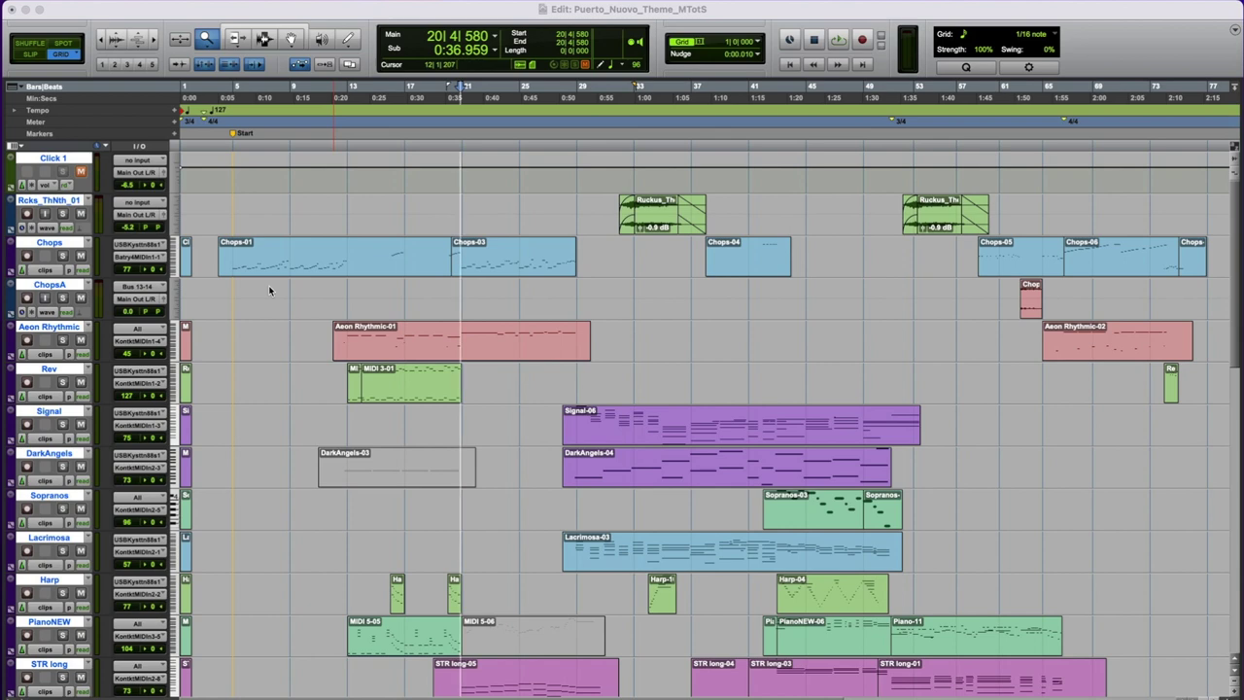
{"action": "key", "text": "super+Tab"}
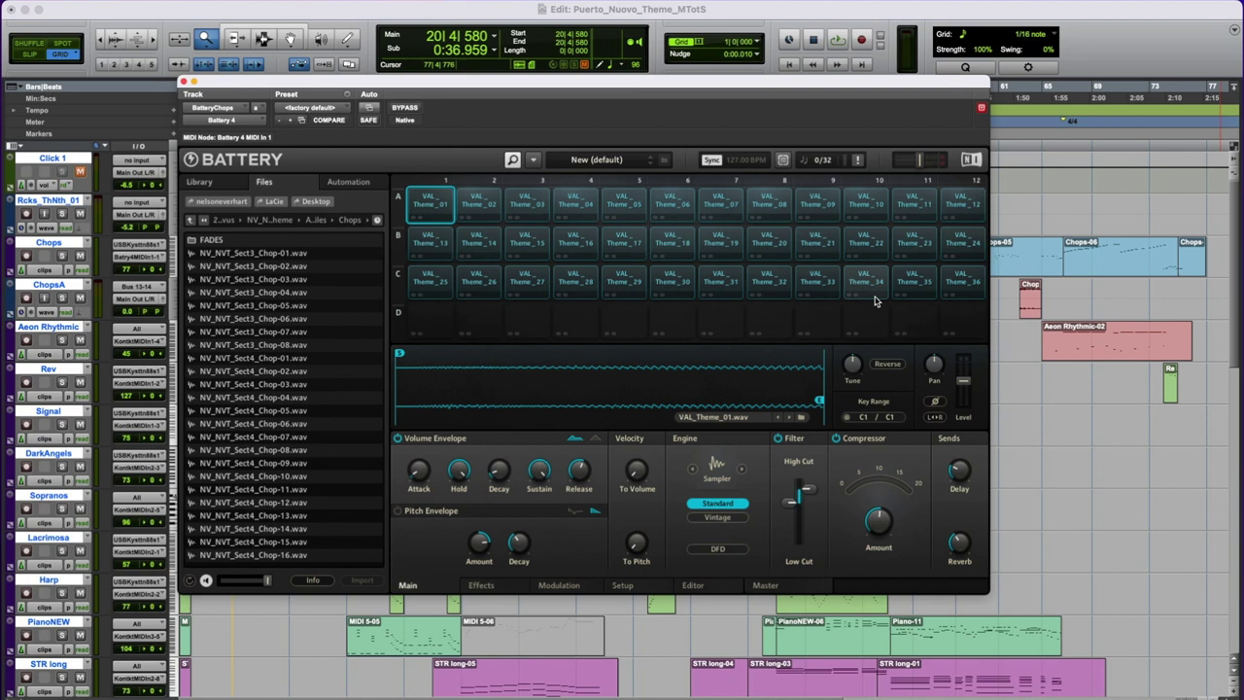
Audition VAL_Theme_02, 03 and 04 on pads A2–A4, then close Battery 4.
{"action": "left_click", "coordinate": [478, 208]}
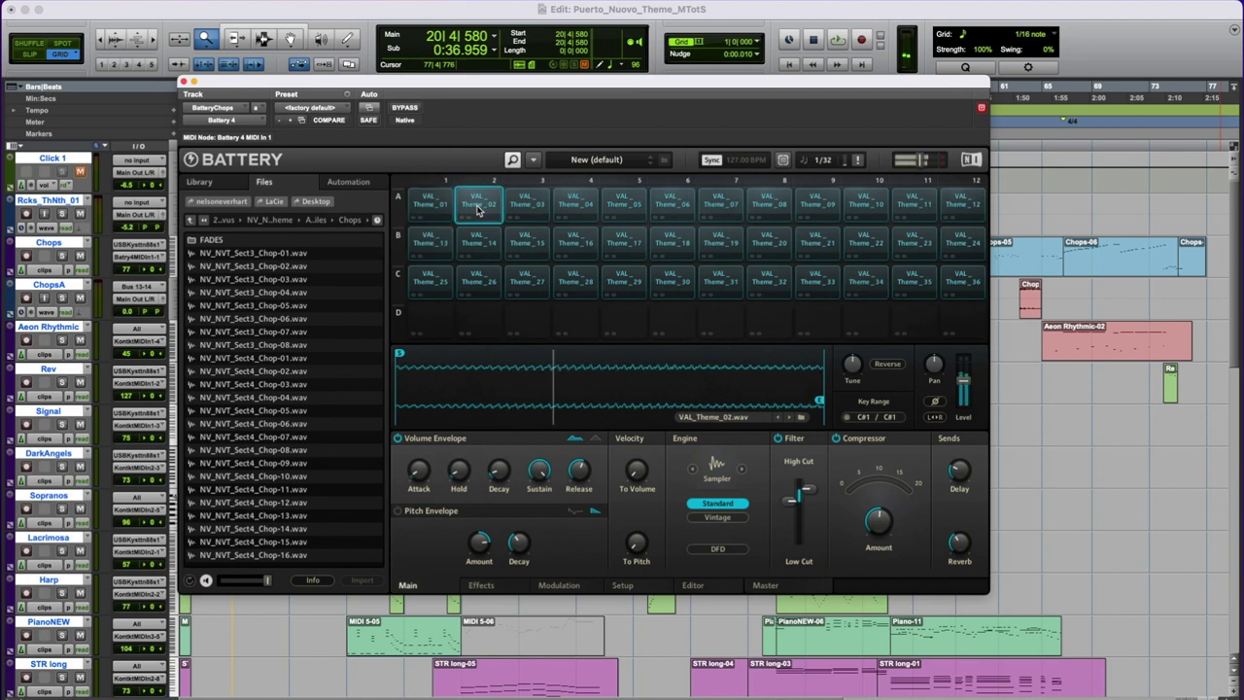
{"action": "left_click", "coordinate": [524, 207]}
{"action": "left_click", "coordinate": [565, 210]}
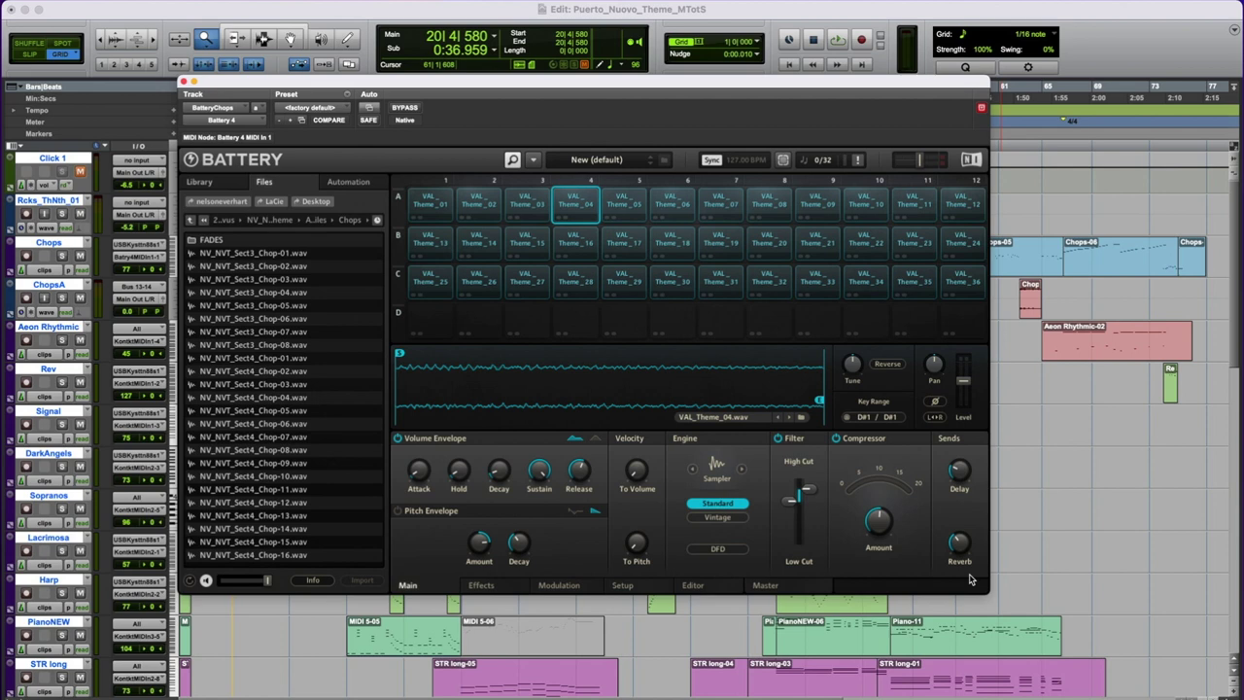
{"action": "key", "text": "super+w"}
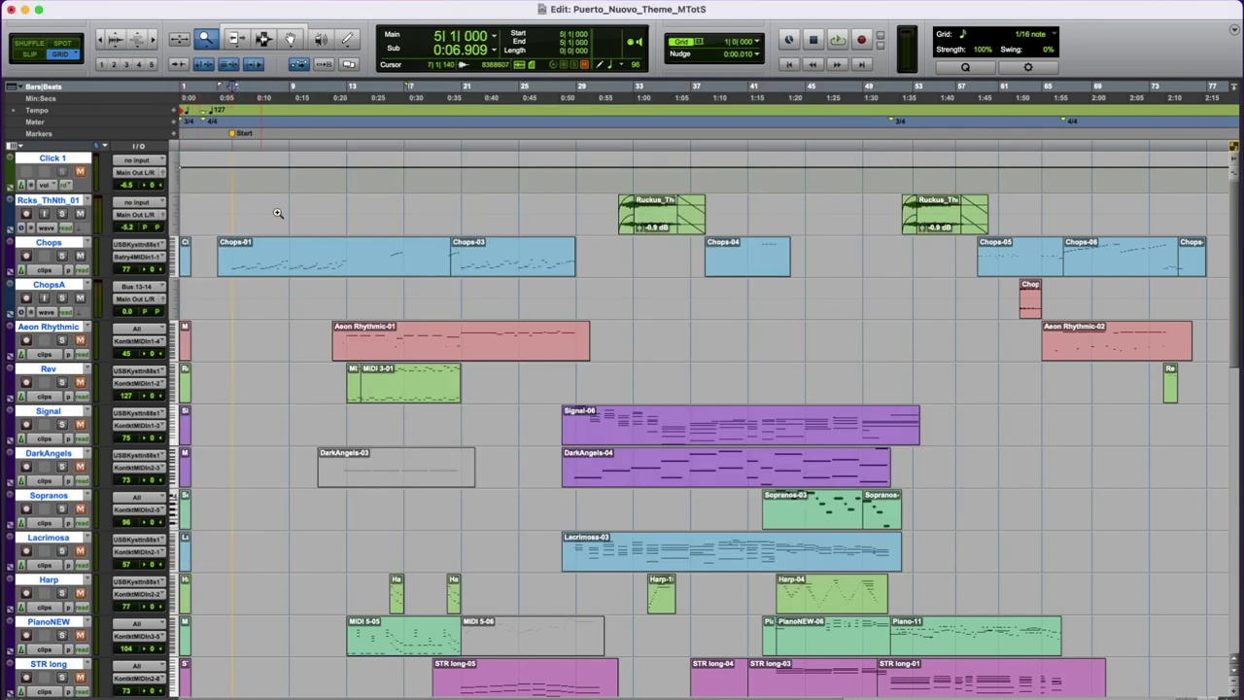
Play the arrangement from bar 5, then stop playback.
{"action": "key", "text": "space"}
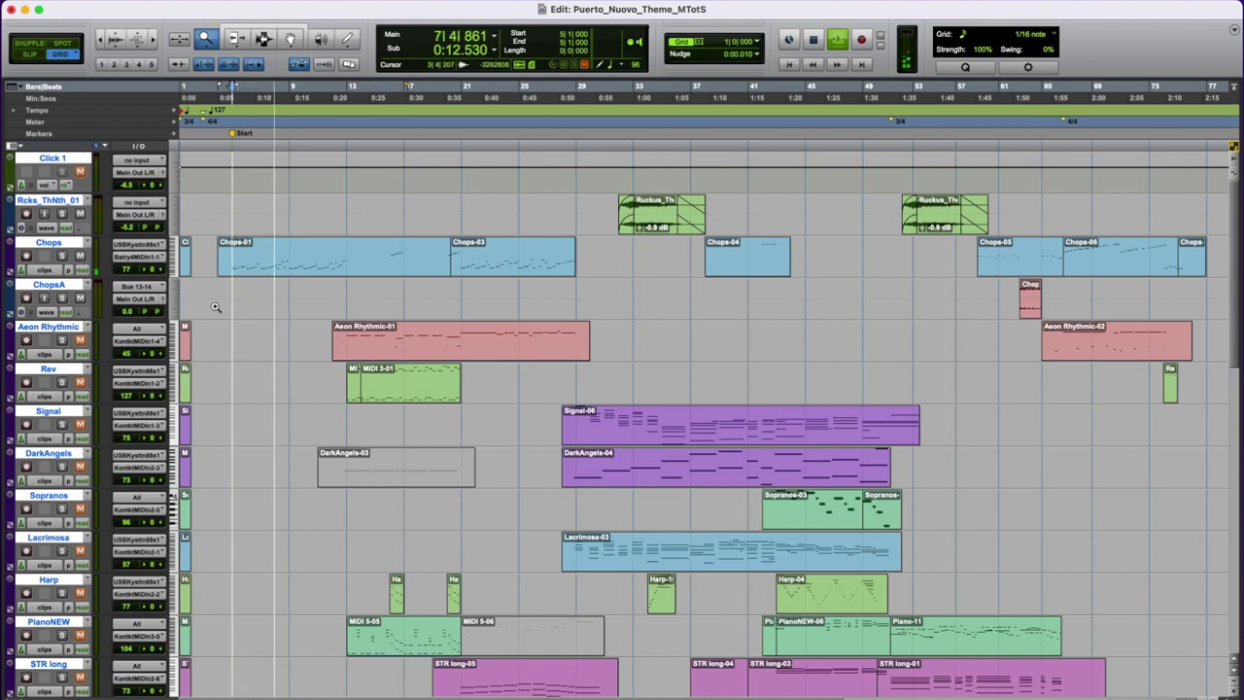
{"action": "scroll", "coordinate": [217, 307], "scroll_direction": "down", "scroll_amount": 5}
{"action": "scroll", "coordinate": [216, 307], "scroll_direction": "up", "scroll_amount": 5}
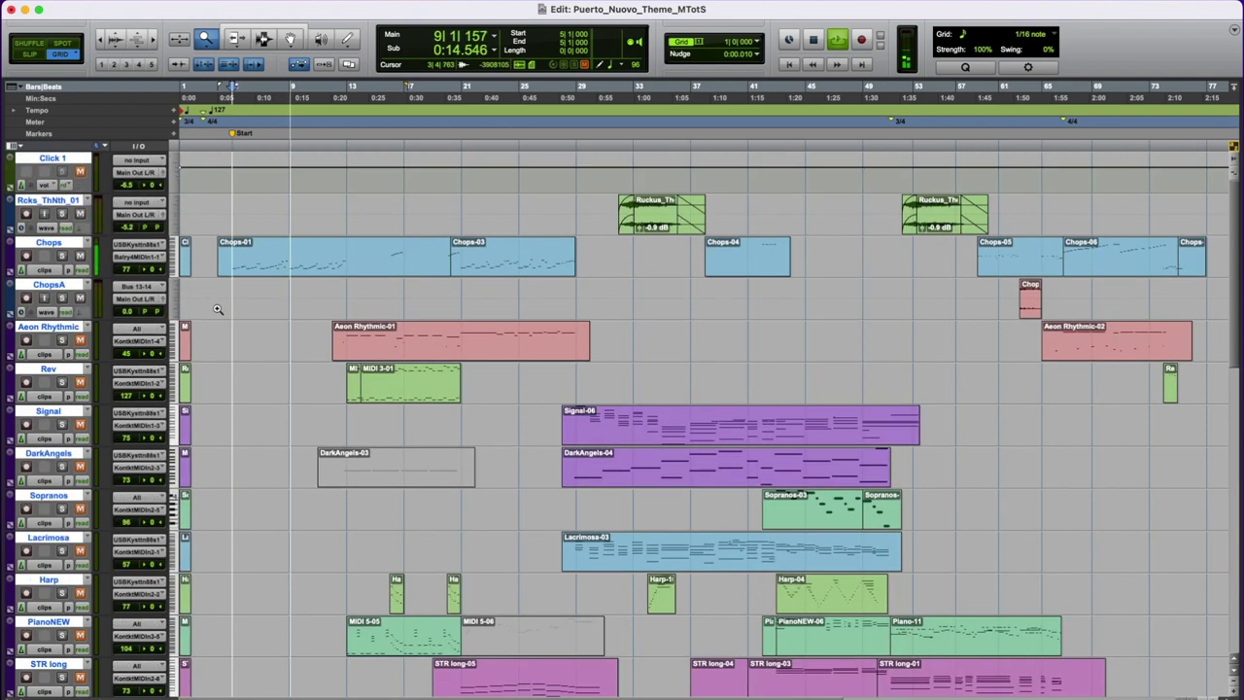
{"action": "scroll", "coordinate": [217, 309], "scroll_direction": "down", "scroll_amount": 10}
{"action": "key", "text": "space"}
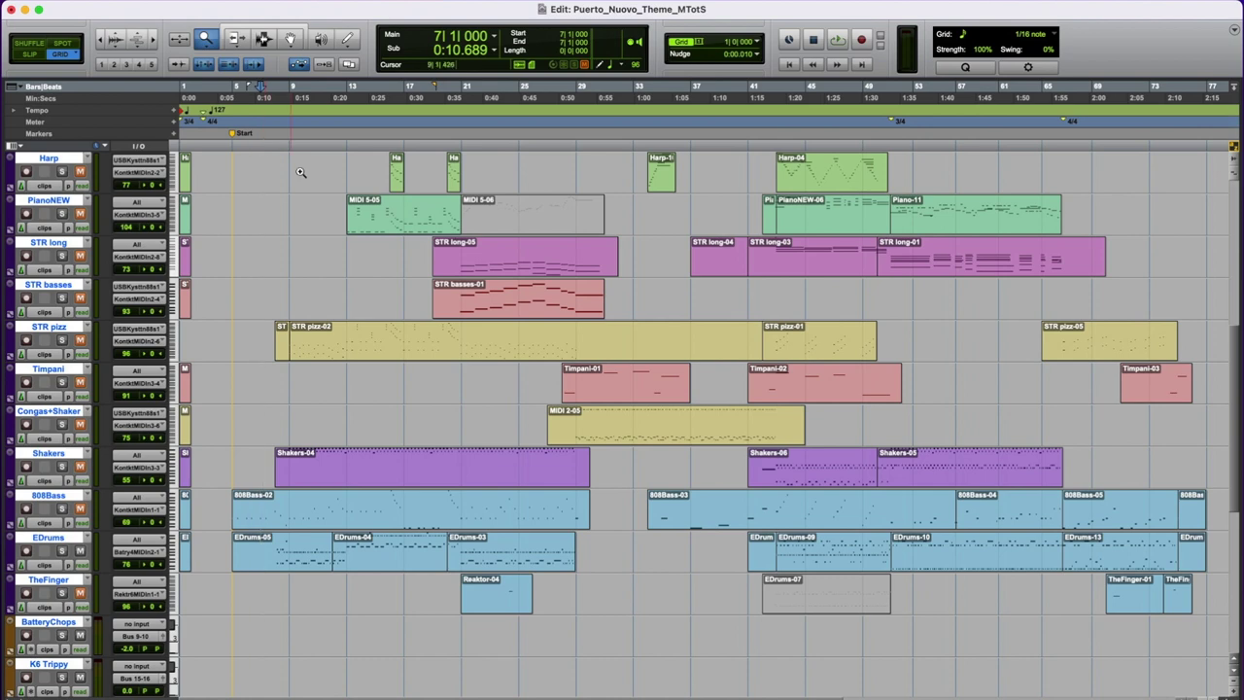
Play from bar 8 and briefly open the BatteryEDM track's Final Vinyl Kit.
{"action": "scroll", "coordinate": [295, 230], "scroll_direction": "up", "scroll_amount": 10}
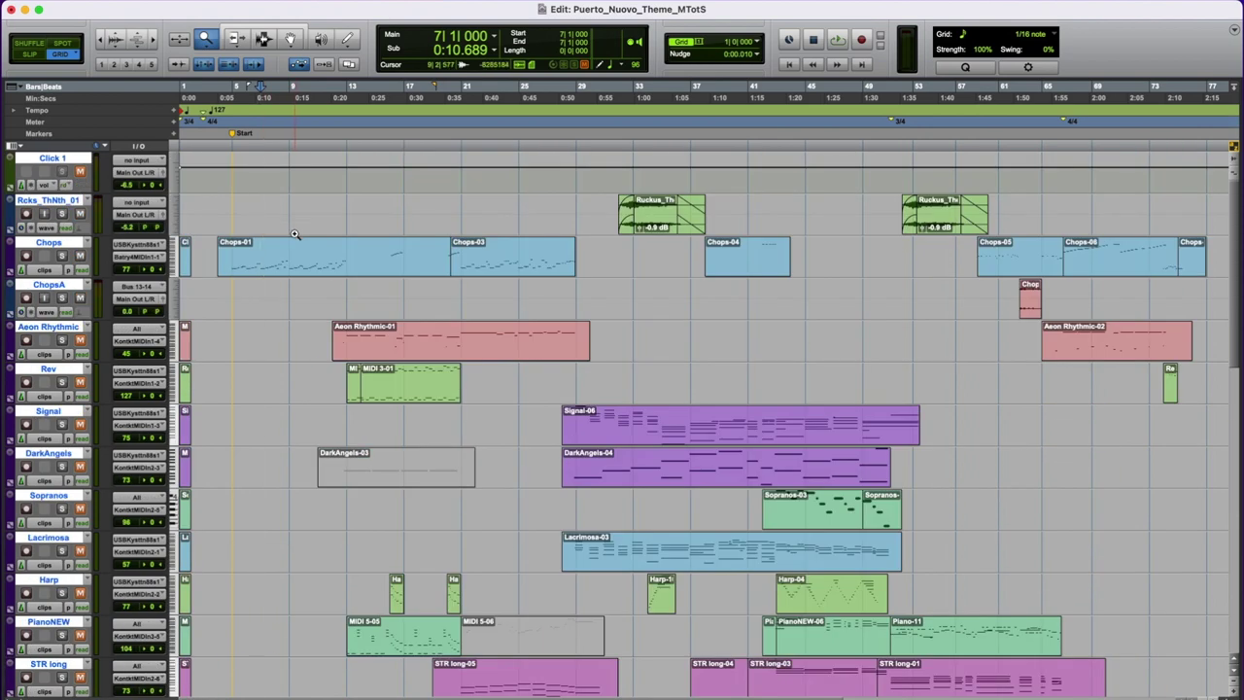
{"action": "scroll", "coordinate": [294, 234], "scroll_direction": "down", "scroll_amount": 11}
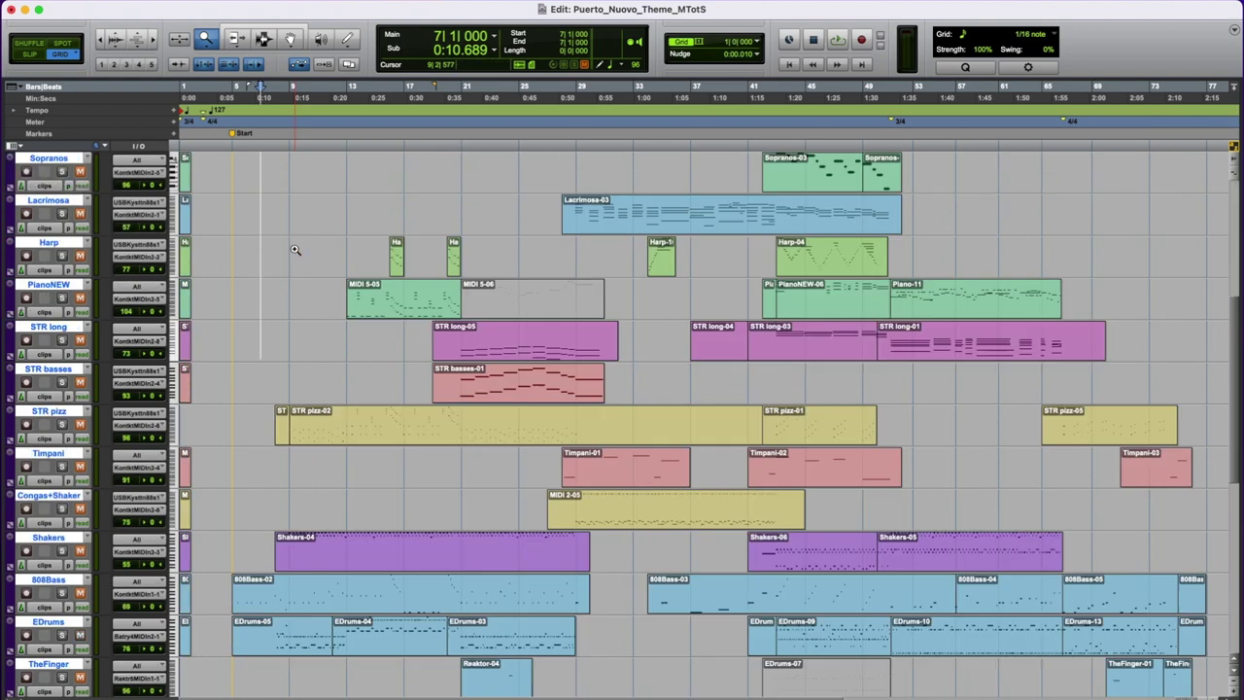
{"action": "left_click", "coordinate": [274, 146]}
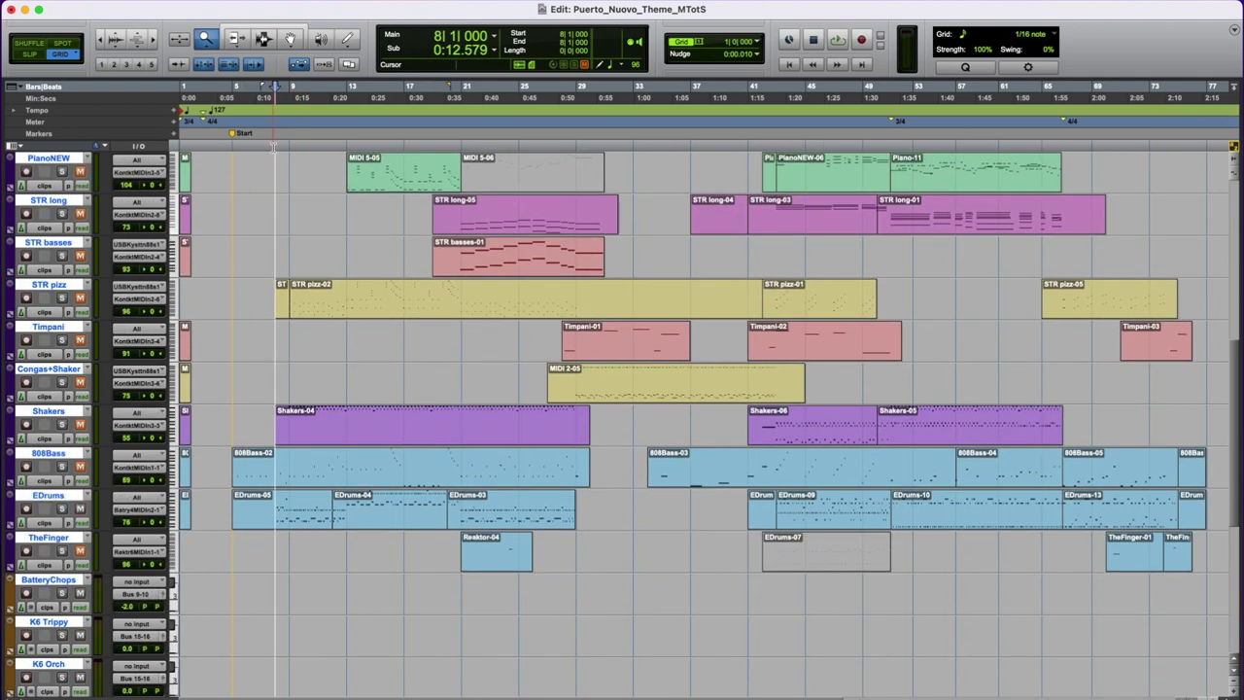
{"action": "key", "text": "space"}
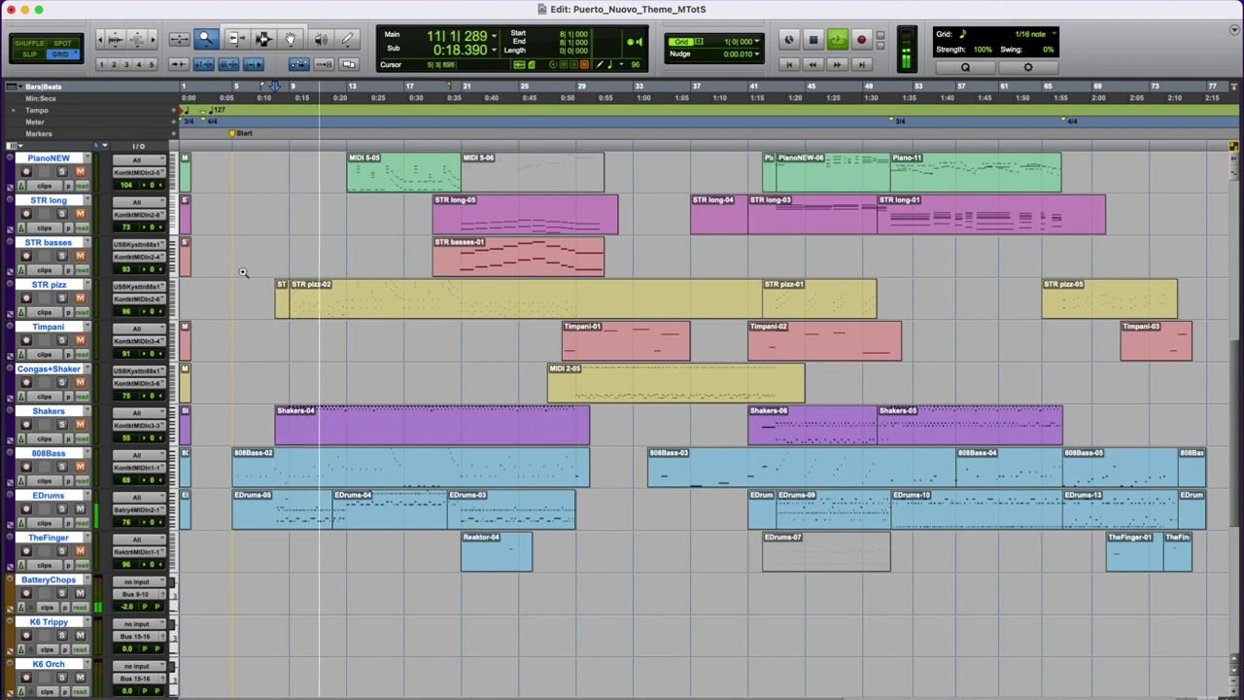
{"action": "key", "text": "ctrl+alt+super+w"}
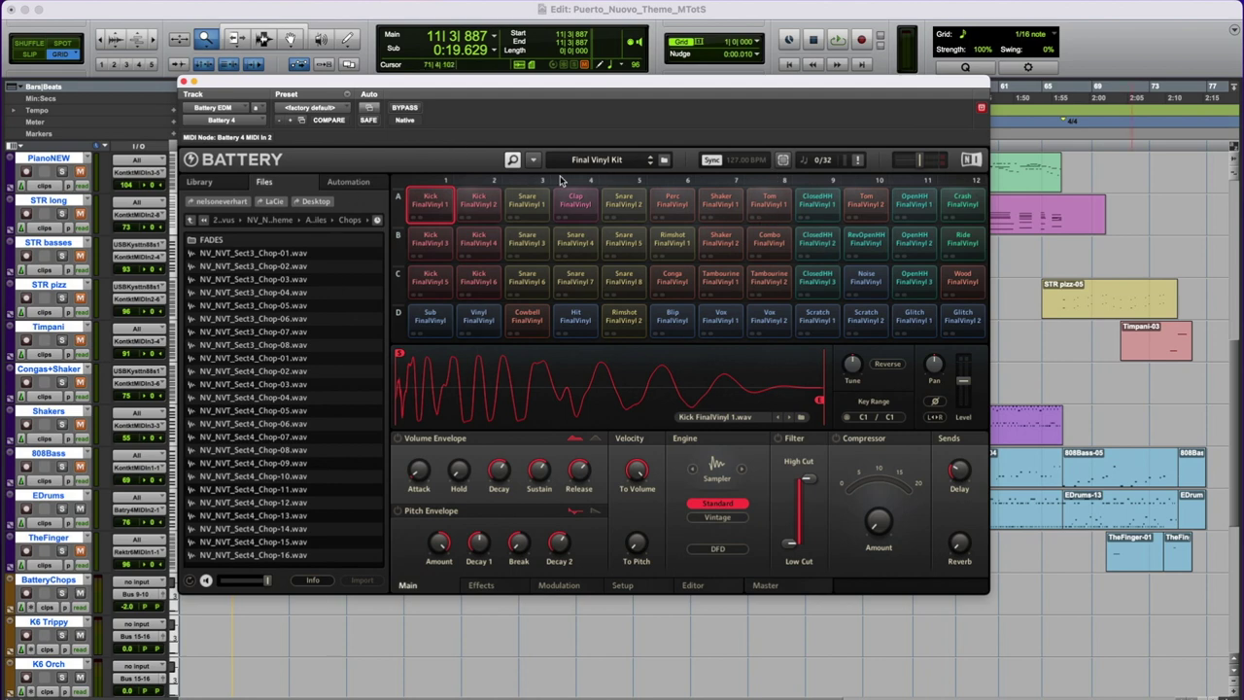
{"action": "left_click", "coordinate": [183, 82]}
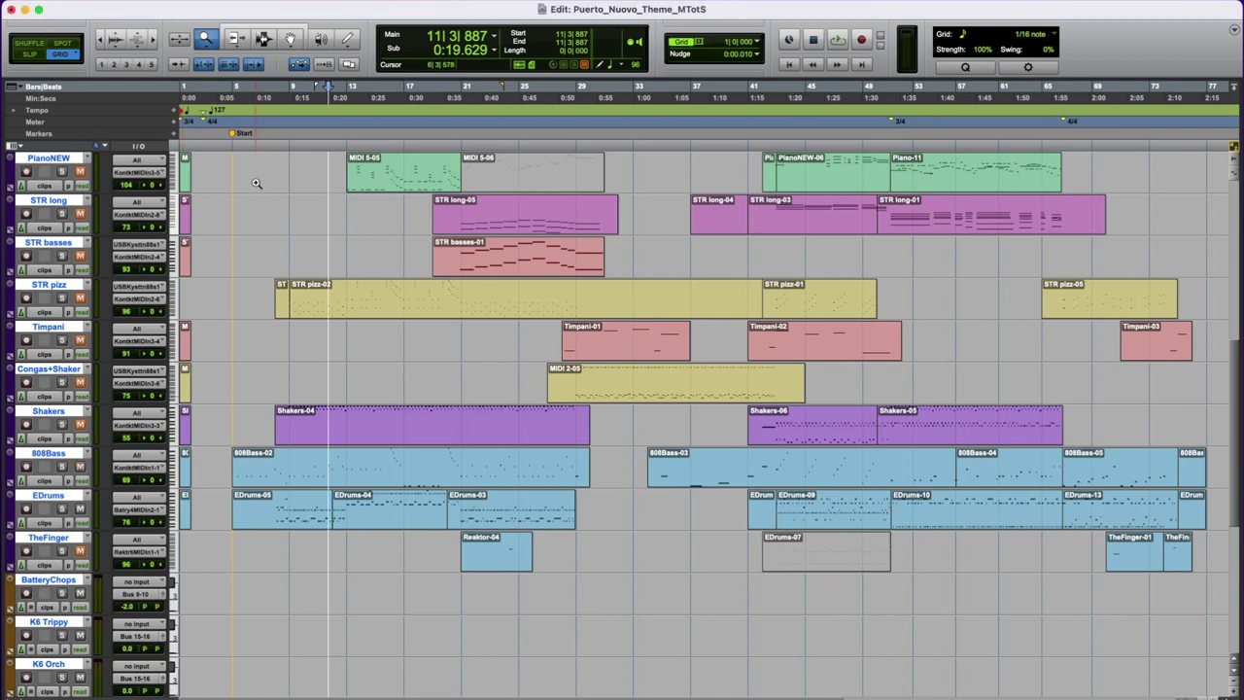
Play from bar 5, then stop so playback rests at bar 13.
{"action": "left_click", "coordinate": [232, 147]}
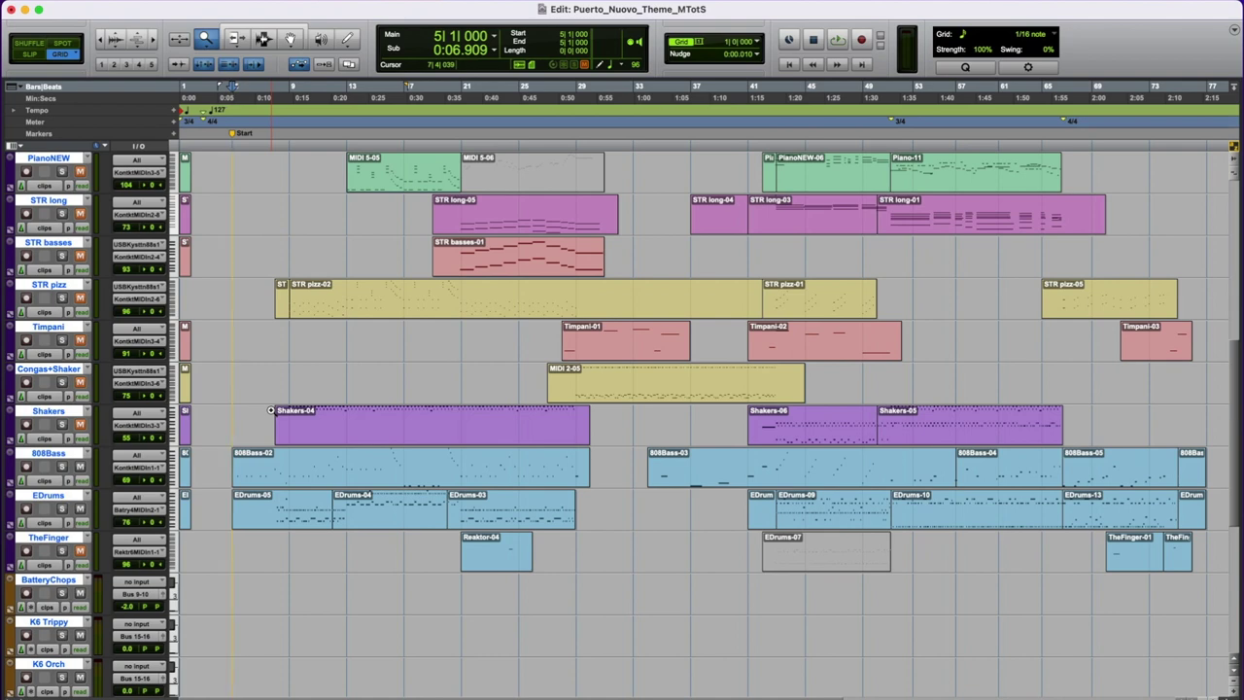
{"action": "key", "text": "space"}
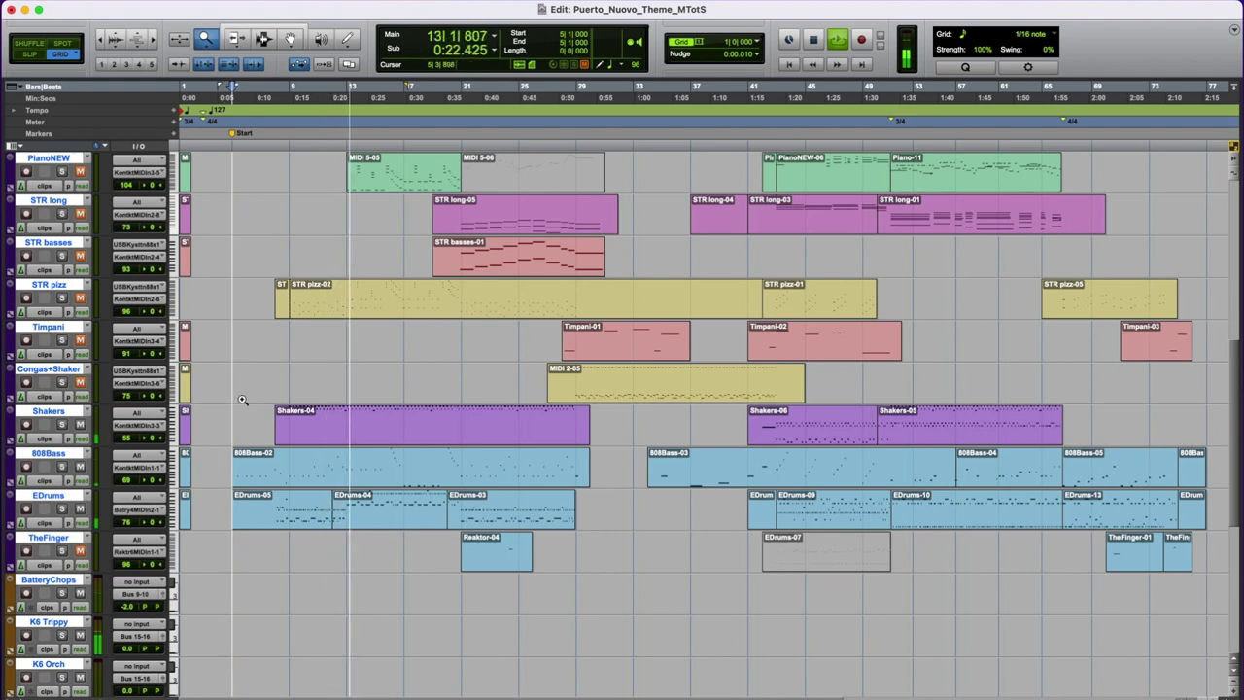
{"action": "scroll", "coordinate": [244, 398], "scroll_direction": "up", "scroll_amount": 10}
{"action": "left_click", "coordinate": [342, 144]}
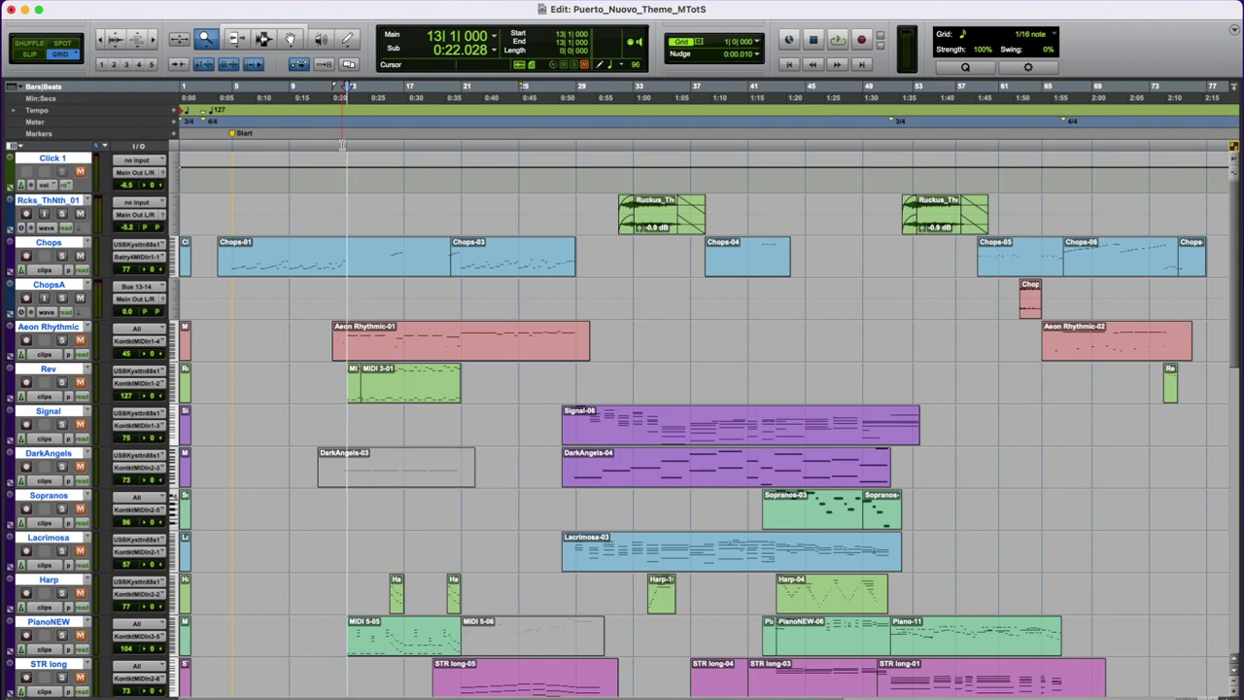
{"action": "left_click_drag", "start_coordinate": [573, 143], "coordinate": [752, 147]}
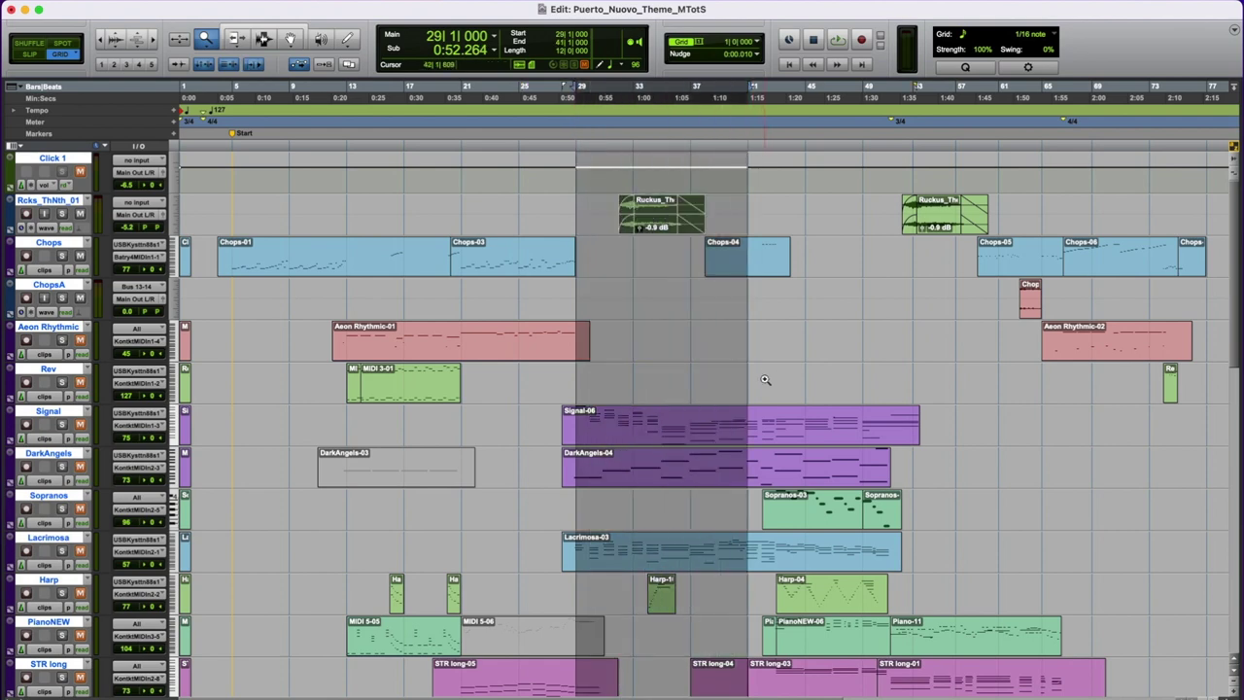
{"action": "scroll", "coordinate": [778, 375], "scroll_direction": "down", "scroll_amount": 5}
{"action": "scroll", "coordinate": [794, 372], "scroll_direction": "up", "scroll_amount": 5}
{"action": "key", "text": "KP_Decimal"}
{"action": "key", "text": "KP_1"}
{"action": "key", "text": "KP_Decimal"}
{"action": "key", "text": "KP_Decimal"}
{"action": "key", "text": "KP_2"}
{"action": "key", "text": "KP_Decimal"}
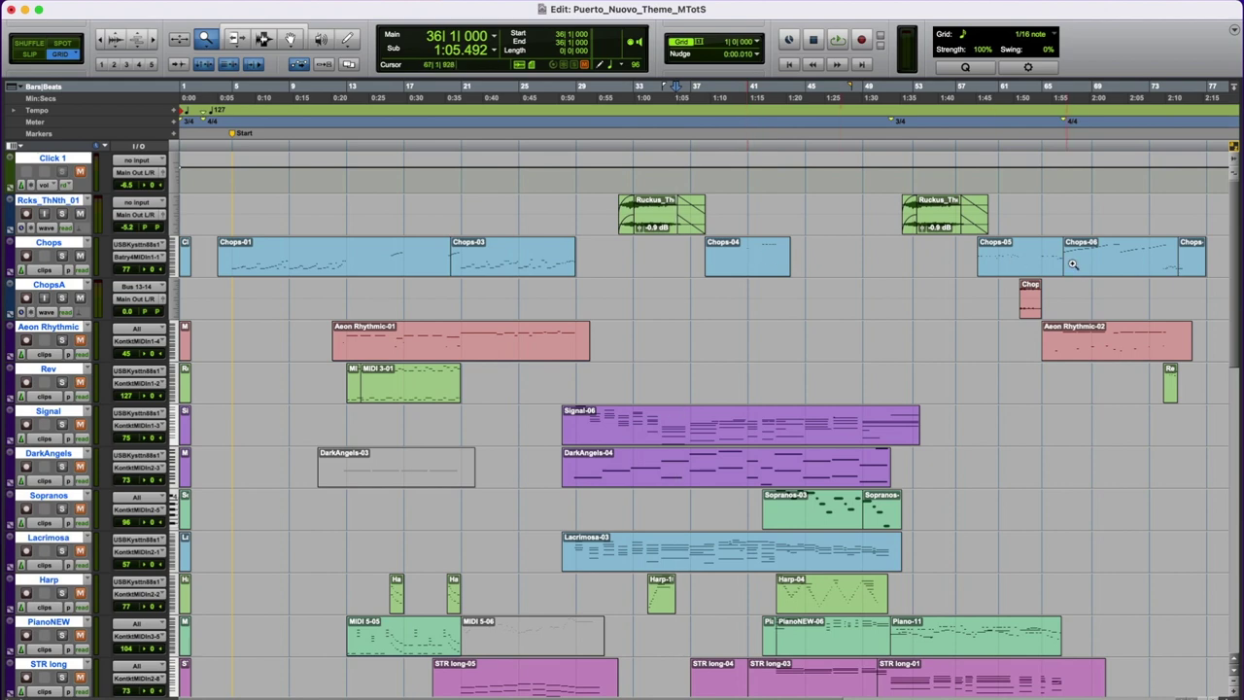
{"action": "scroll", "coordinate": [182, 376], "scroll_direction": "down", "scroll_amount": 8}
{"action": "key", "text": "KP_Decimal"}
{"action": "key", "text": "KP_3"}
{"action": "key", "text": "KP_Decimal"}
{"action": "key", "text": "space"}
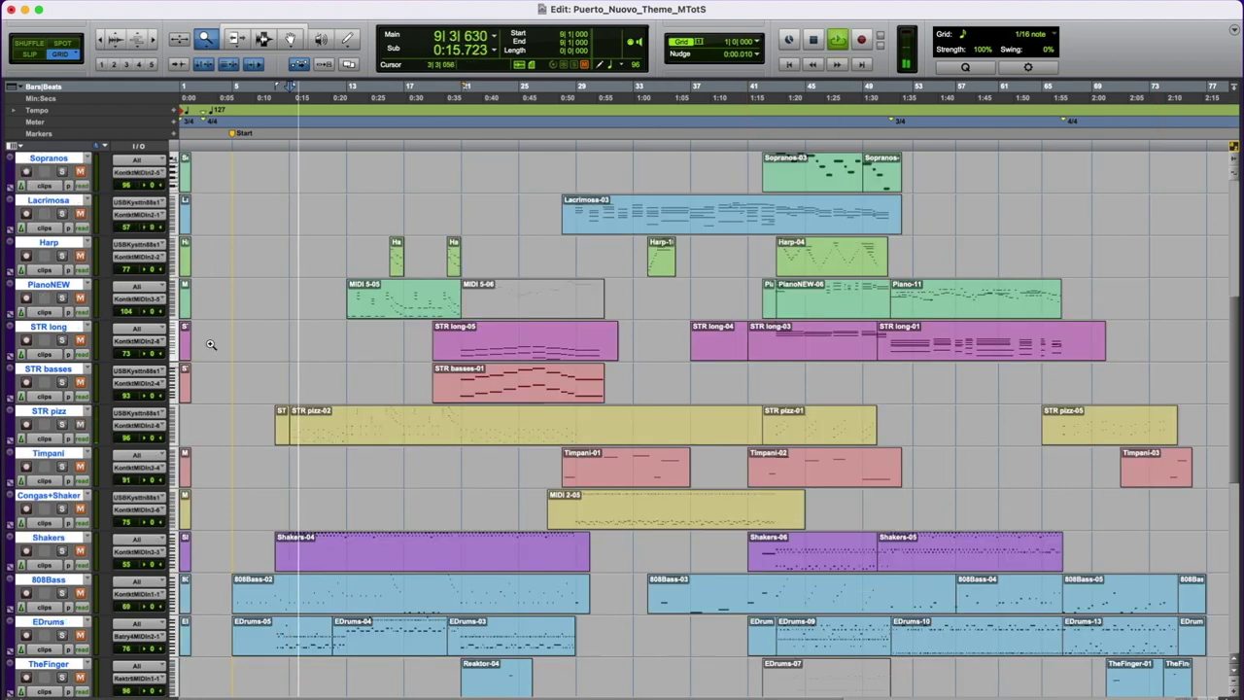
{"action": "scroll", "coordinate": [217, 448], "scroll_direction": "down", "scroll_amount": 2}
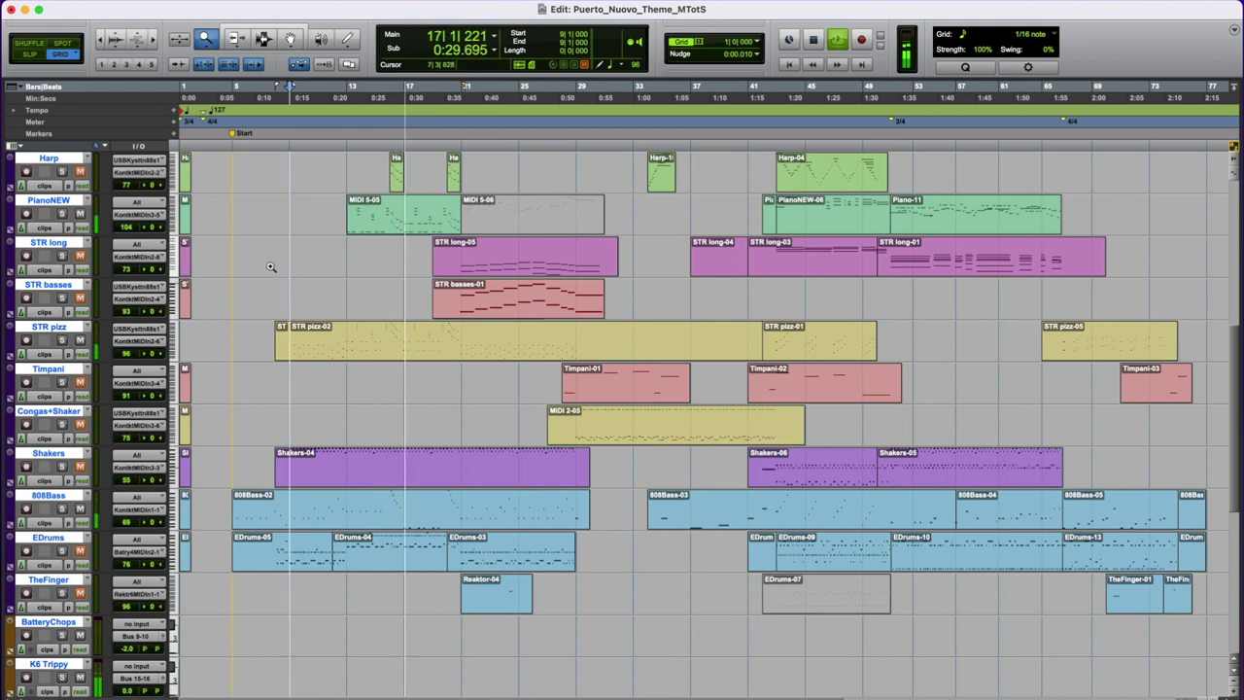
{"action": "scroll", "coordinate": [271, 267], "scroll_direction": "up", "scroll_amount": 4}
{"action": "scroll", "coordinate": [269, 268], "scroll_direction": "up", "scroll_amount": 4}
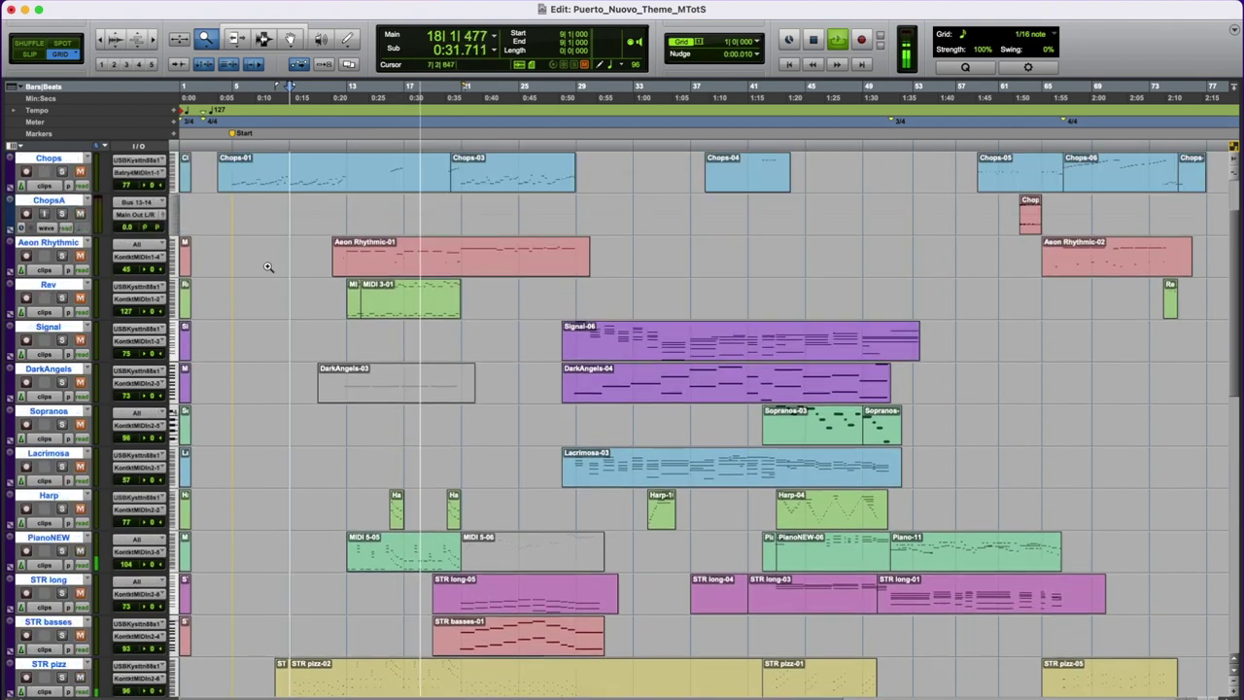
{"action": "scroll", "coordinate": [269, 267], "scroll_direction": "up", "scroll_amount": 2}
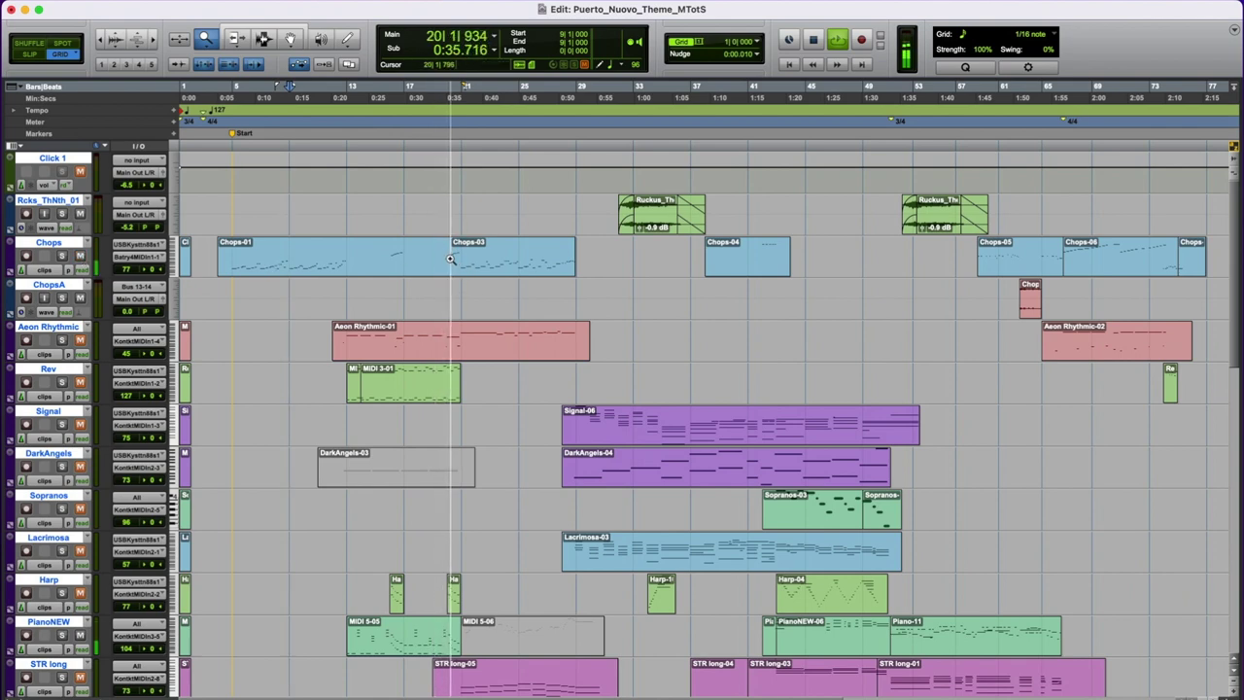
{"action": "left_click", "coordinate": [391, 179]}
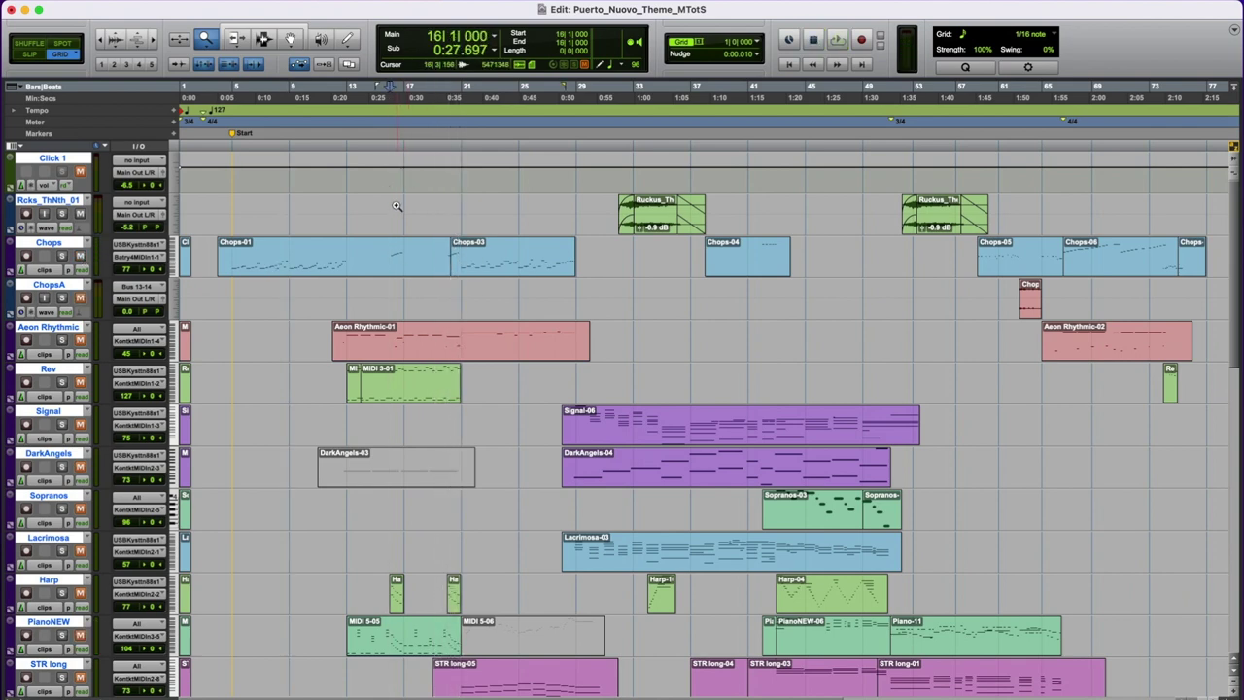
{"action": "key", "text": "space"}
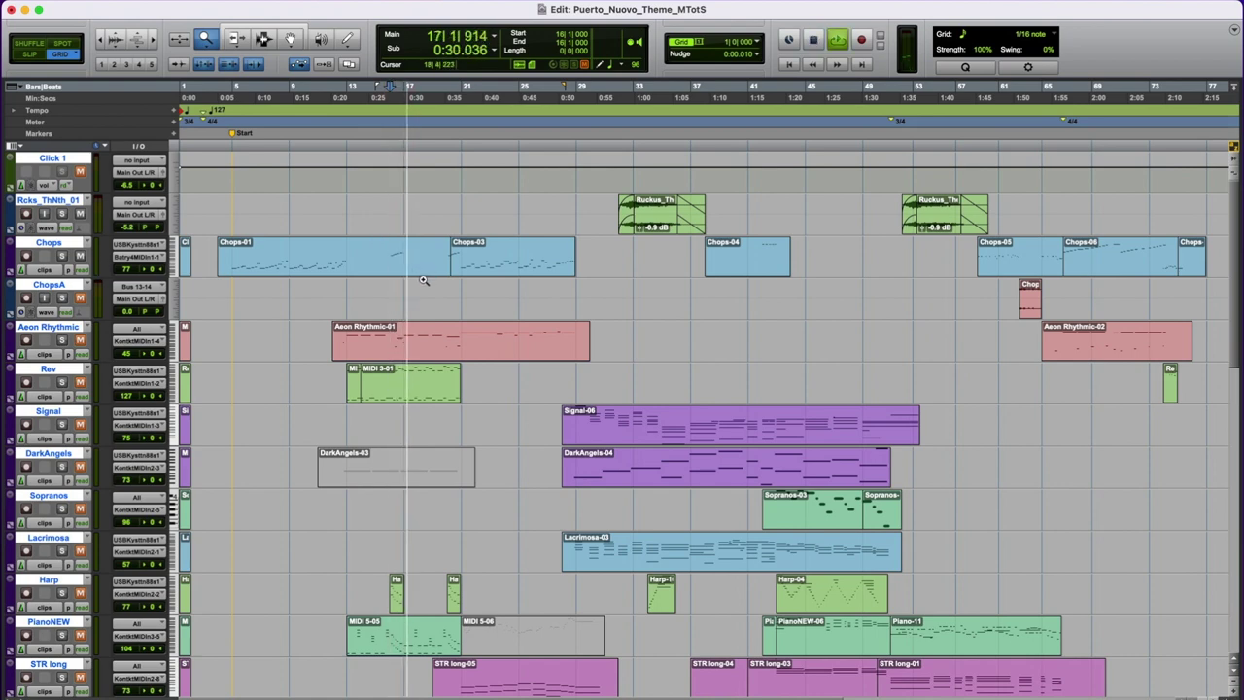
{"action": "key", "text": "space"}
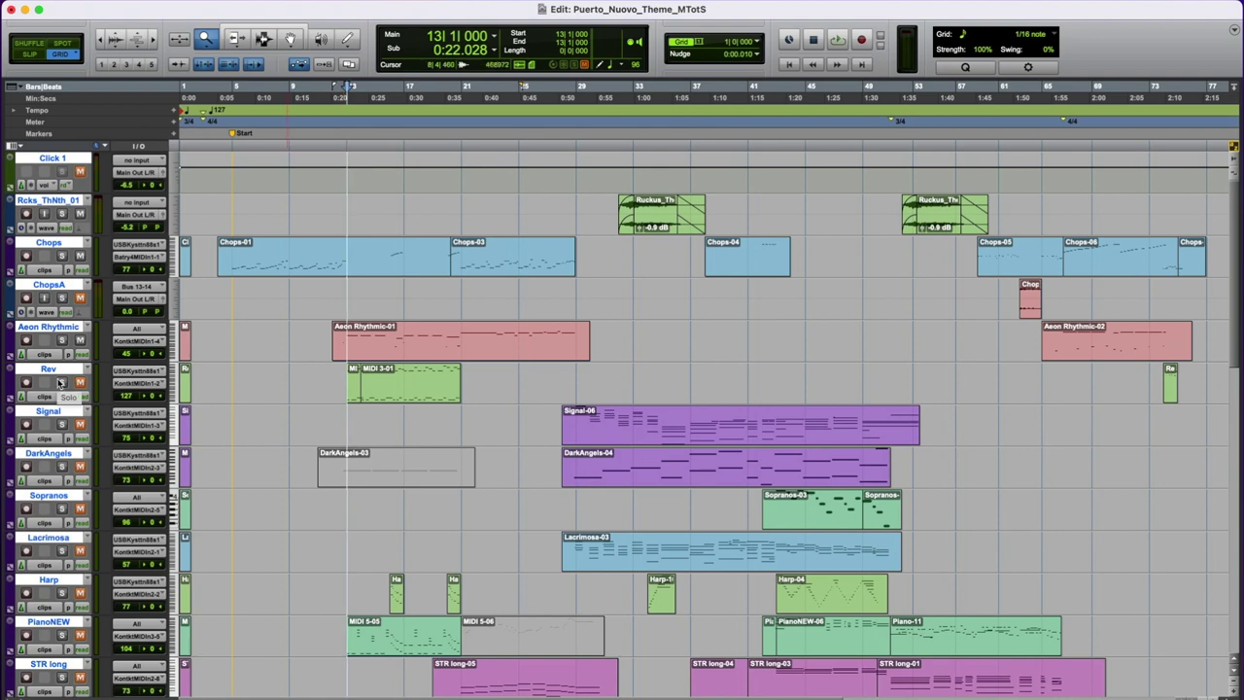
Play from bar 13 while expanding Kontakt's Signal instrument settings, then close Kontakt.
{"action": "key", "text": "space"}
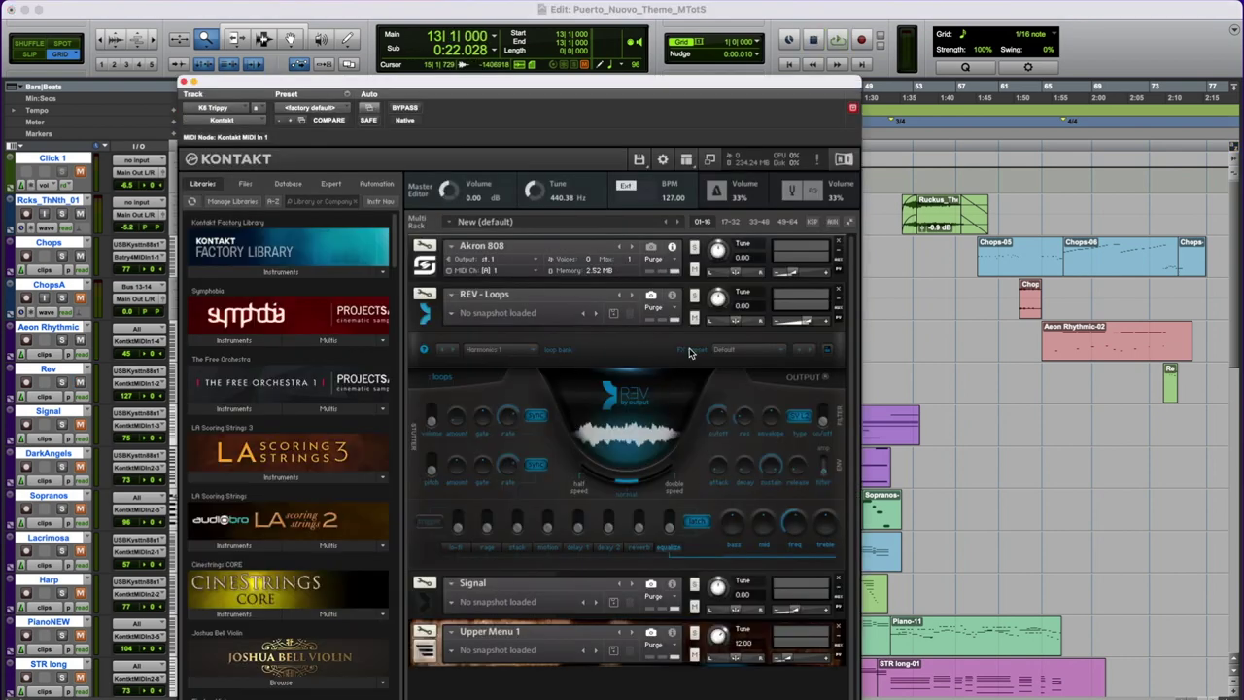
{"action": "left_click", "coordinate": [451, 584]}
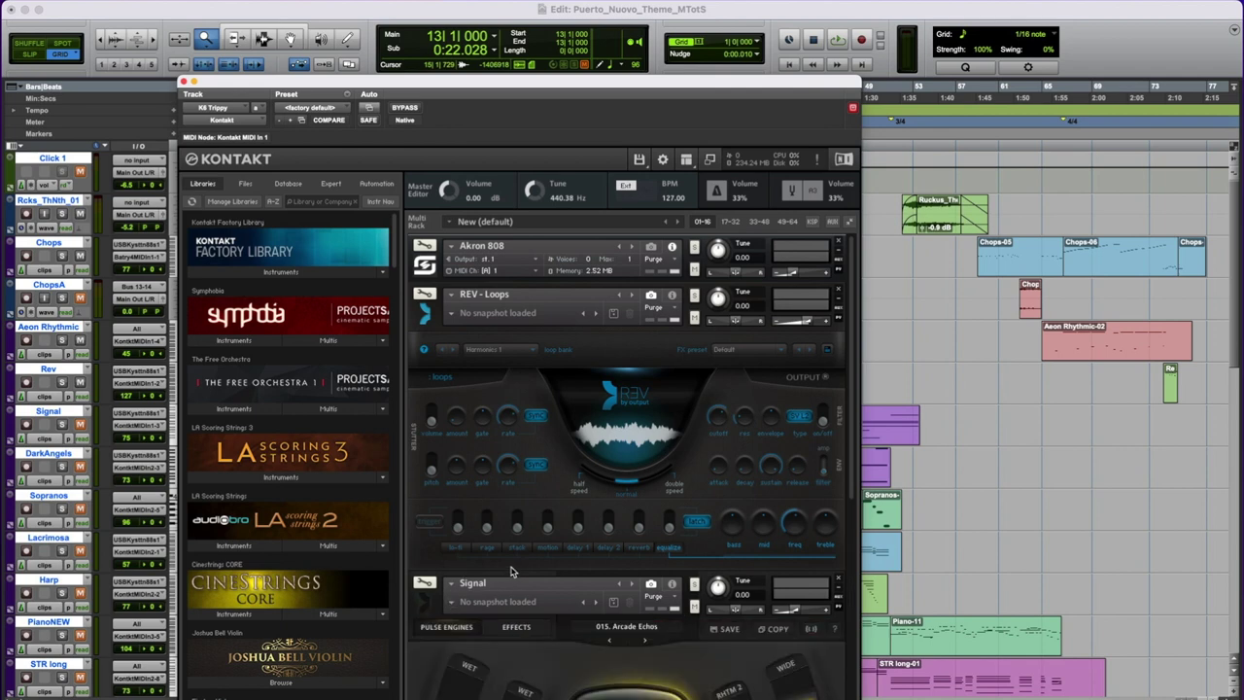
{"action": "scroll", "coordinate": [512, 571], "scroll_direction": "down", "scroll_amount": 5}
{"action": "key", "text": "super+w"}
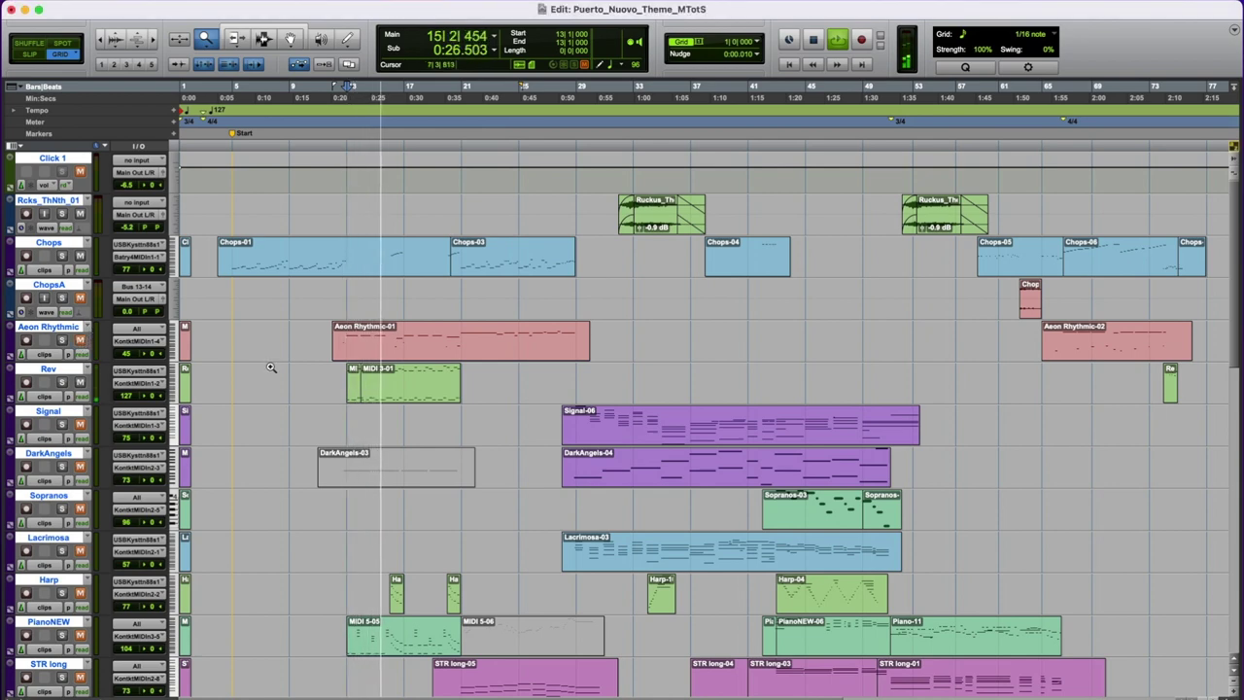
{"action": "scroll", "coordinate": [269, 364], "scroll_direction": "down", "scroll_amount": 3}
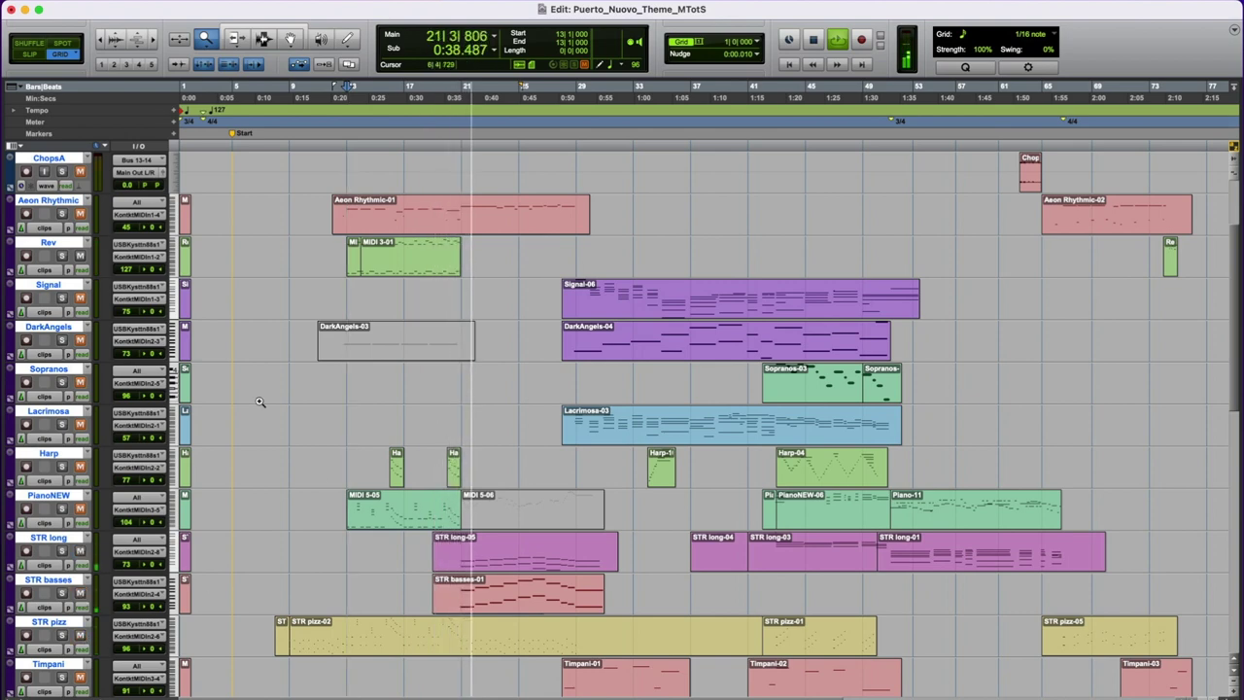
Stop playback around bar 29 while scrolling through the arrangement's tracks.
{"action": "scroll", "coordinate": [263, 402], "scroll_direction": "down", "scroll_amount": 6}
{"action": "scroll", "coordinate": [258, 402], "scroll_direction": "up", "scroll_amount": 1}
{"action": "scroll", "coordinate": [258, 401], "scroll_direction": "right", "scroll_amount": 1}
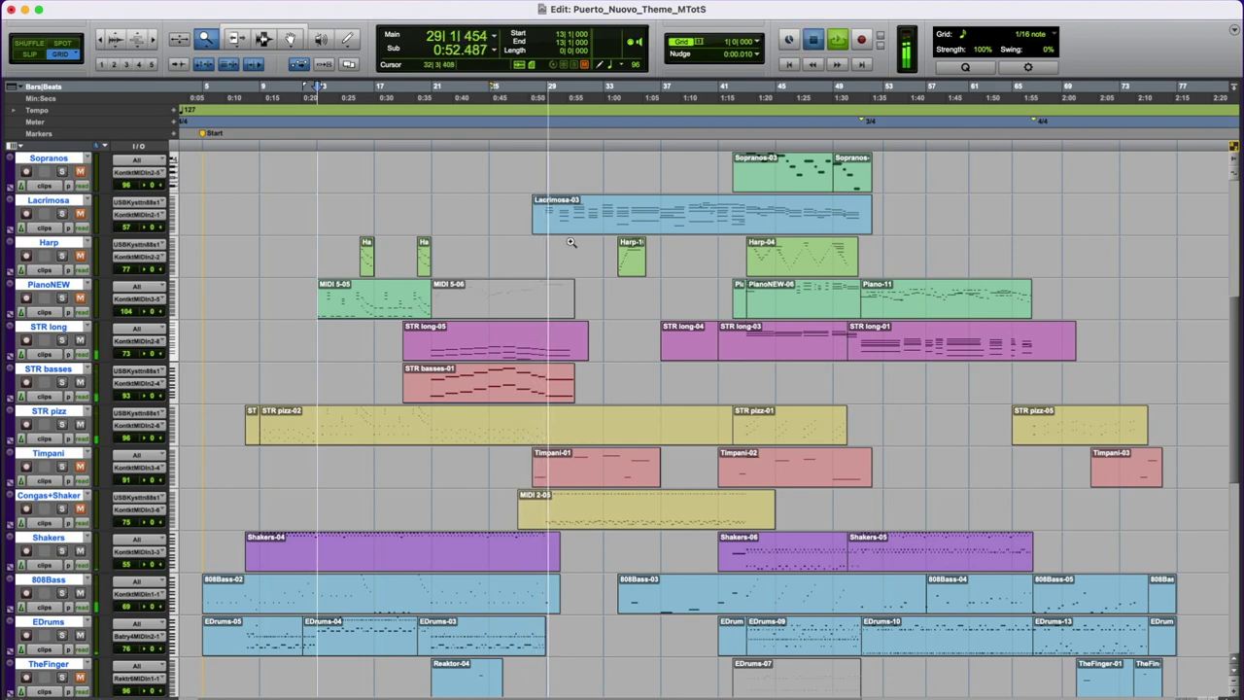
{"action": "key", "text": "space"}
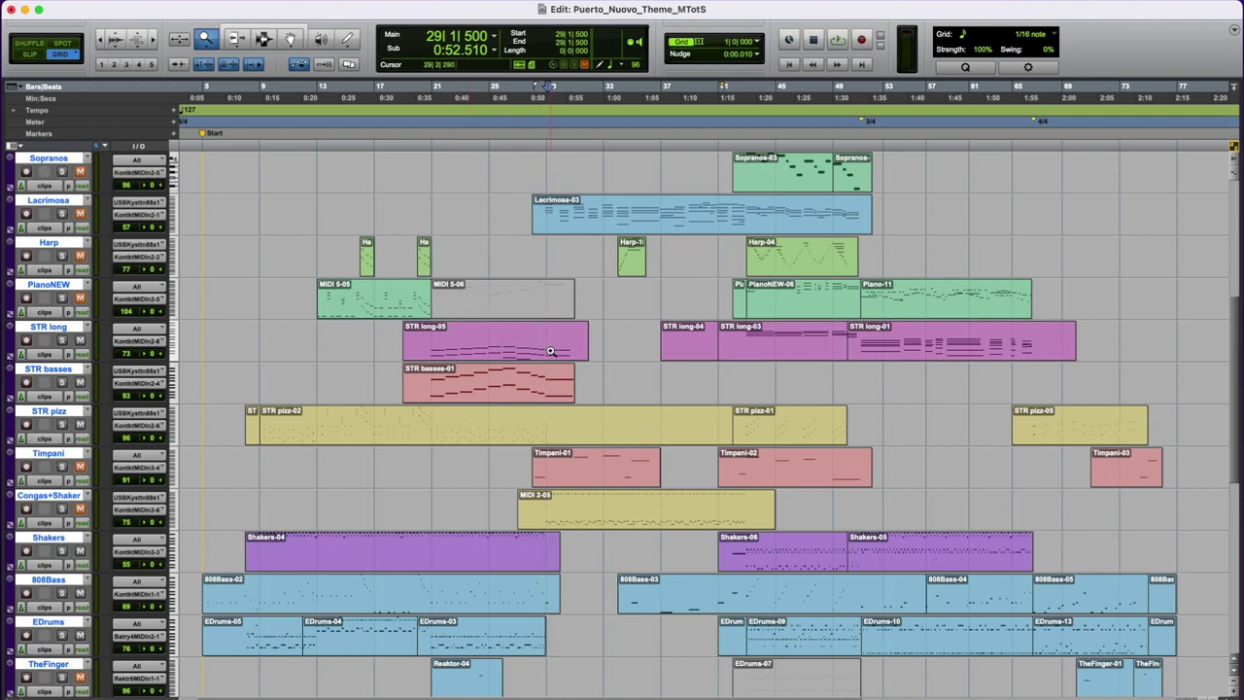
{"action": "scroll", "coordinate": [550, 350], "scroll_direction": "down", "scroll_amount": 3}
{"action": "scroll", "coordinate": [550, 350], "scroll_direction": "left", "scroll_amount": 1}
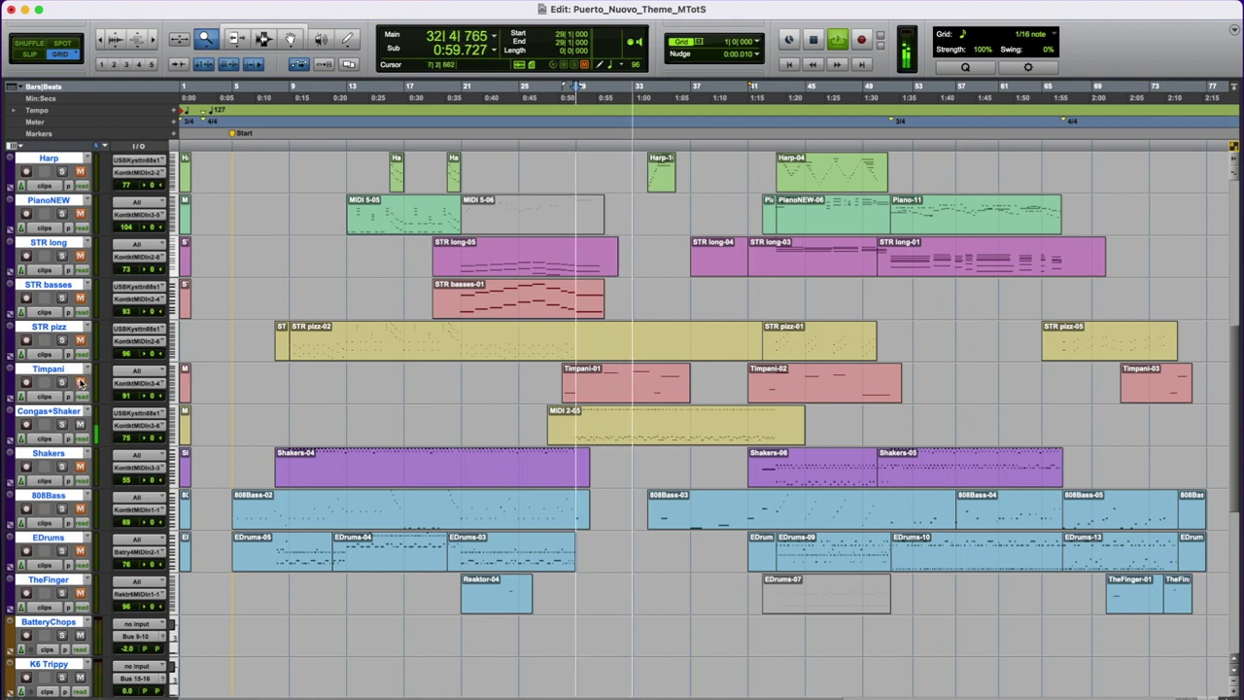
{"action": "scroll", "coordinate": [239, 438], "scroll_direction": "up", "scroll_amount": 10}
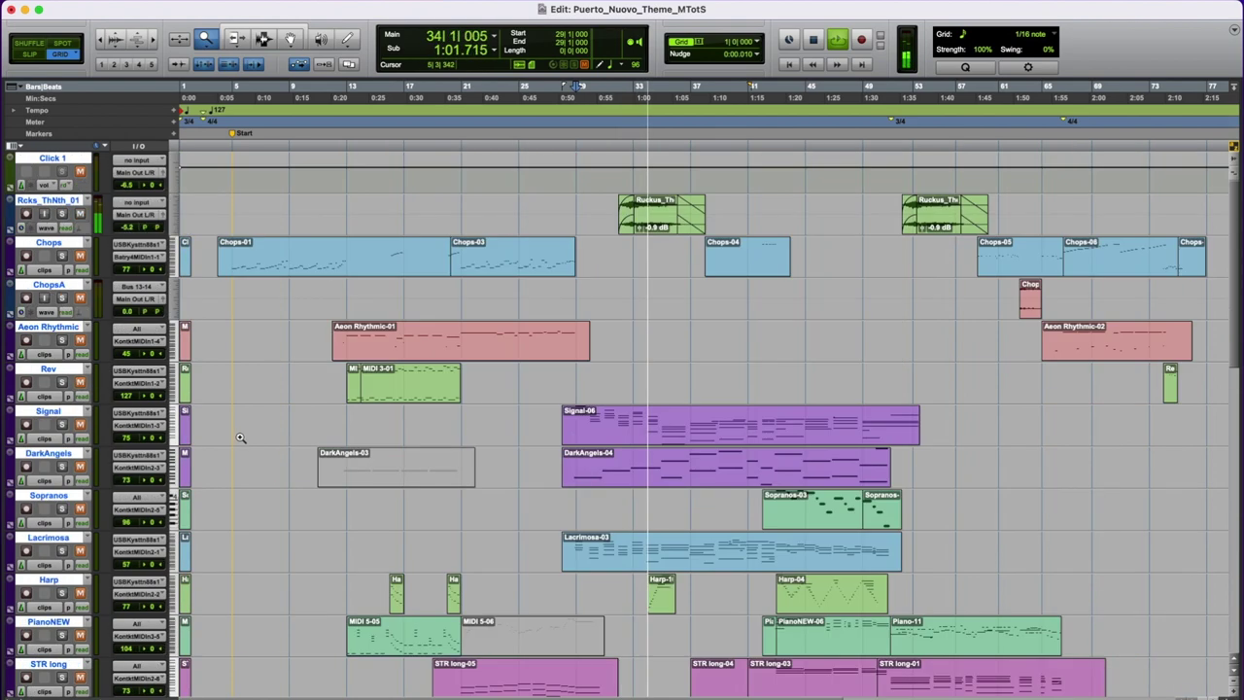
Switch from zooming to moving clips with F8, stop playback, and select the Rcks_ThNth_01 clip.
{"action": "key", "text": "F8"}
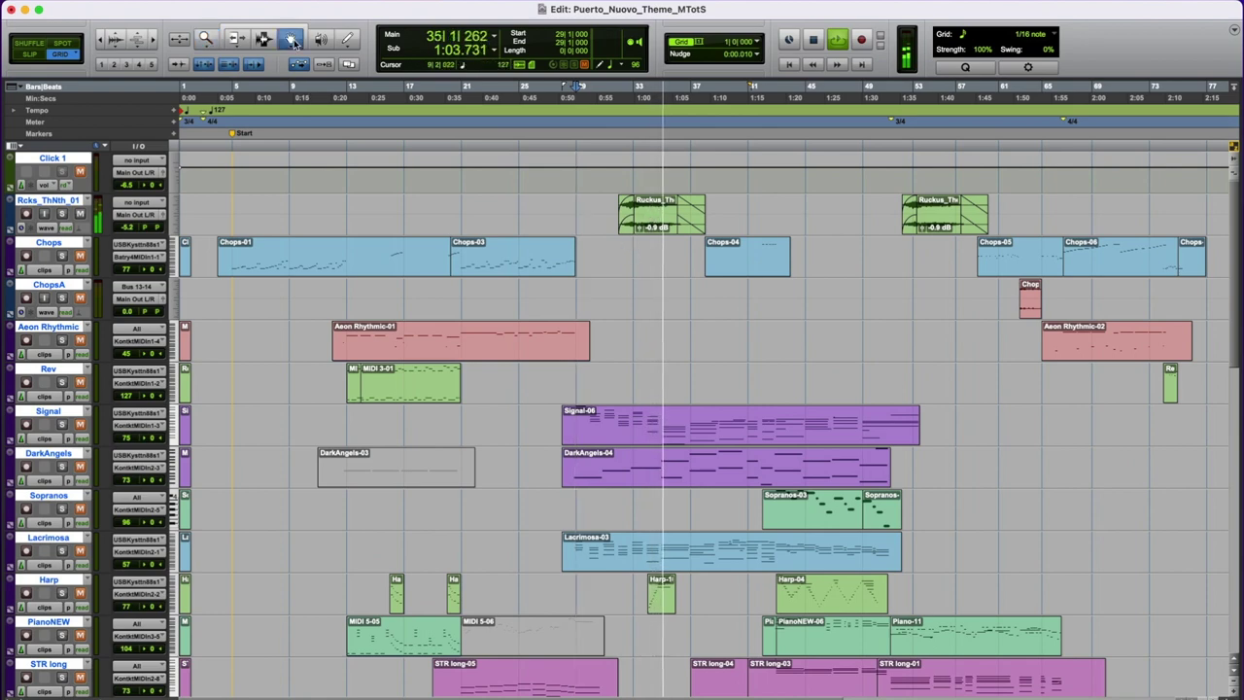
{"action": "key", "text": "space"}
{"action": "left_click", "coordinate": [646, 209]}
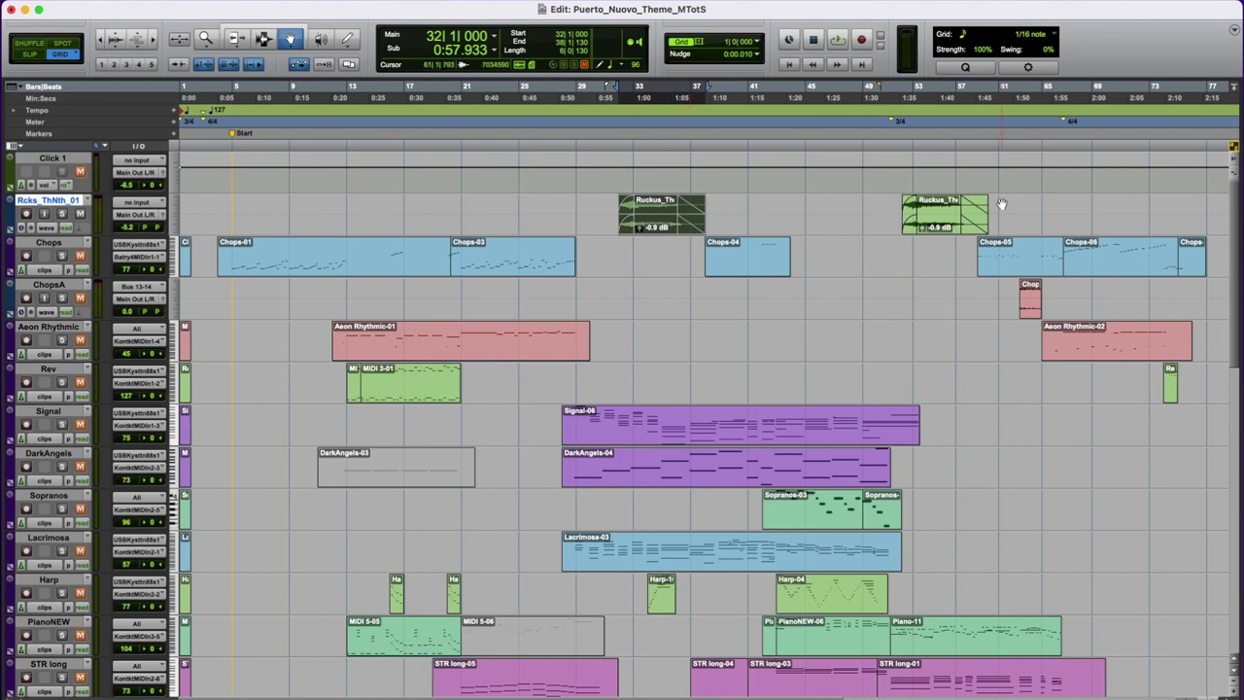
{"action": "scroll", "coordinate": [978, 432], "scroll_direction": "down", "scroll_amount": 10}
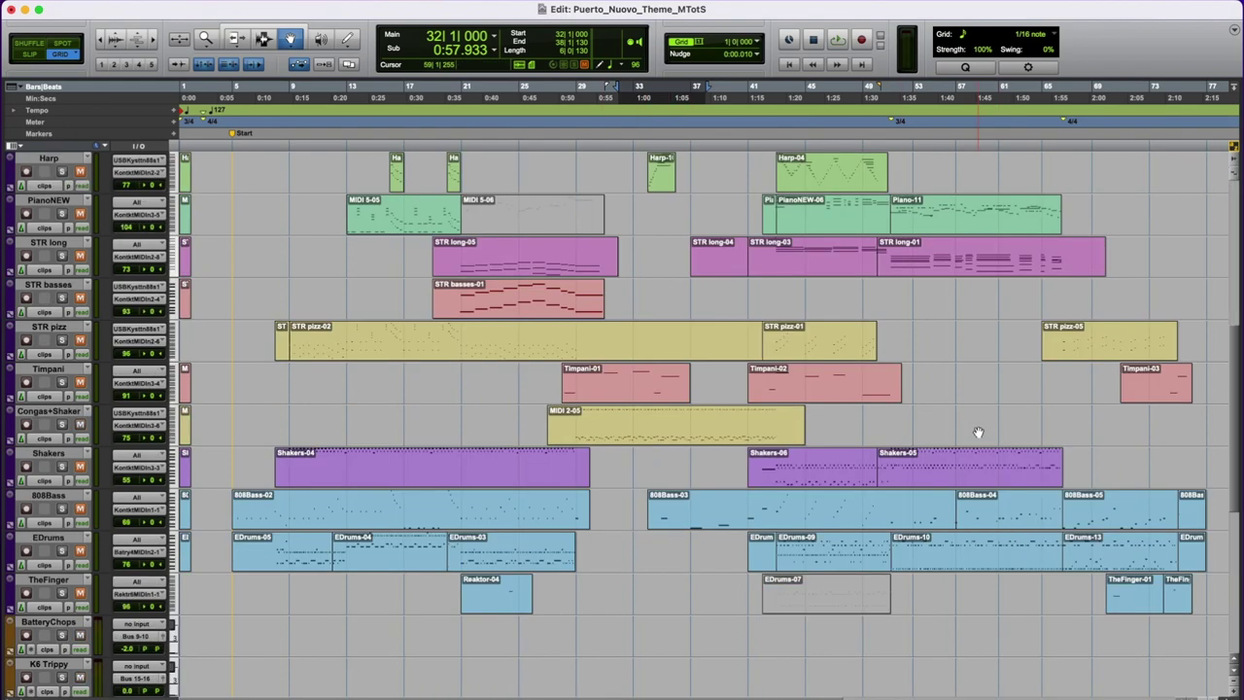
{"action": "scroll", "coordinate": [976, 349], "scroll_direction": "up", "scroll_amount": 5}
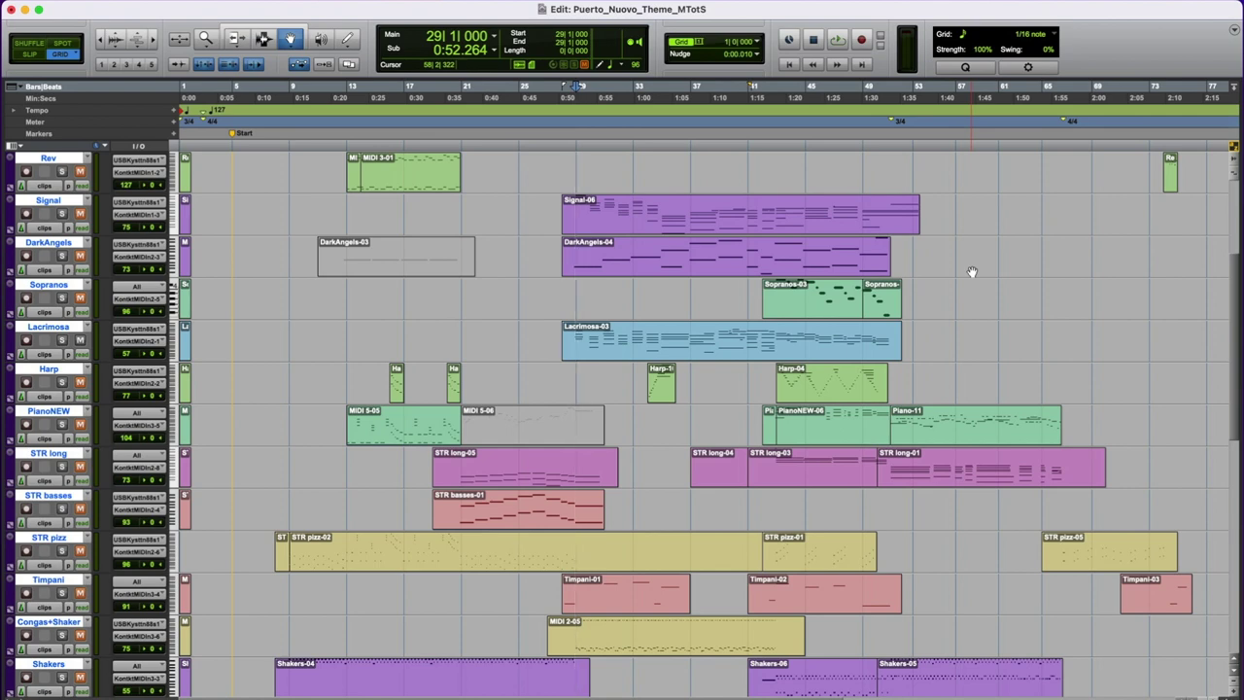
Play from bar 29 while scrolling the tracks, stopping at bar 43.
{"action": "key", "text": "space"}
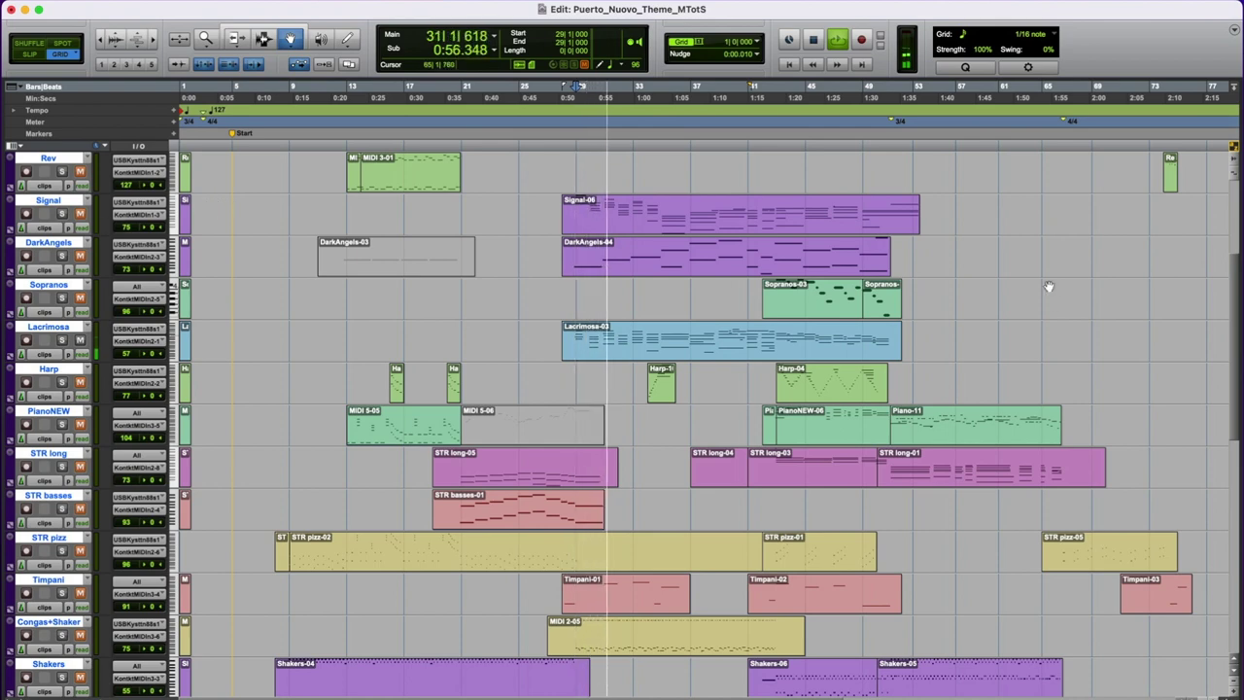
{"action": "scroll", "coordinate": [1037, 279], "scroll_direction": "up", "scroll_amount": 5}
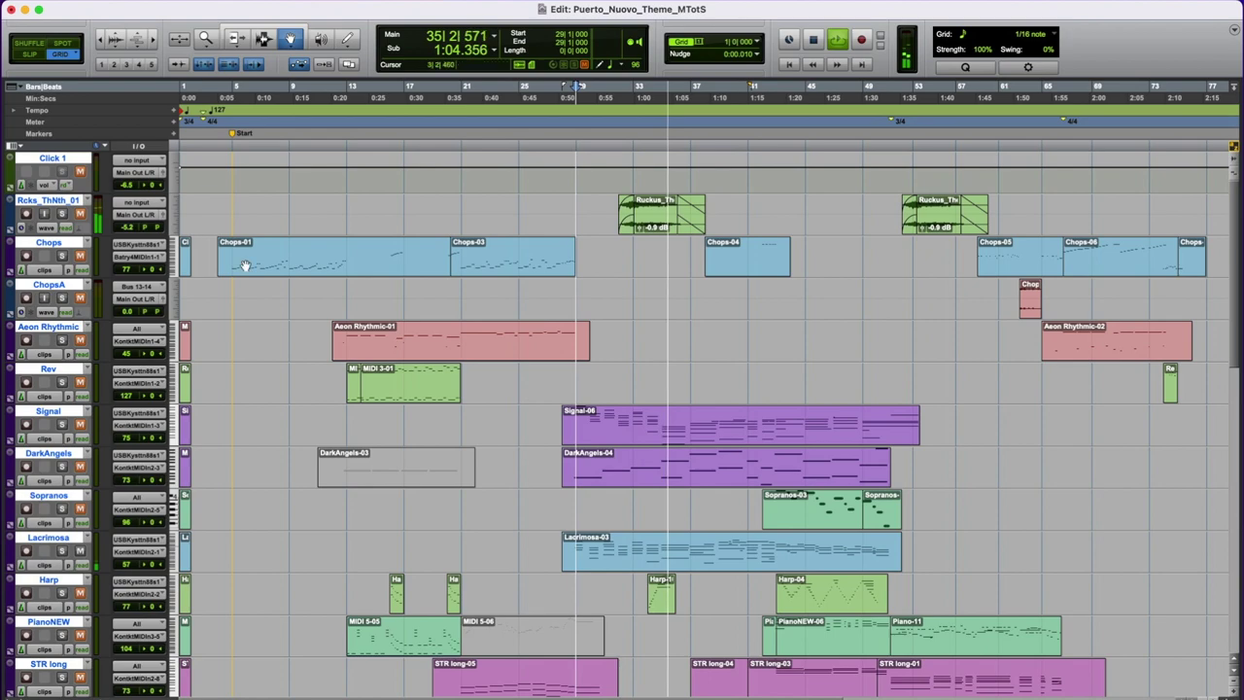
{"action": "scroll", "coordinate": [889, 436], "scroll_direction": "down", "scroll_amount": 5}
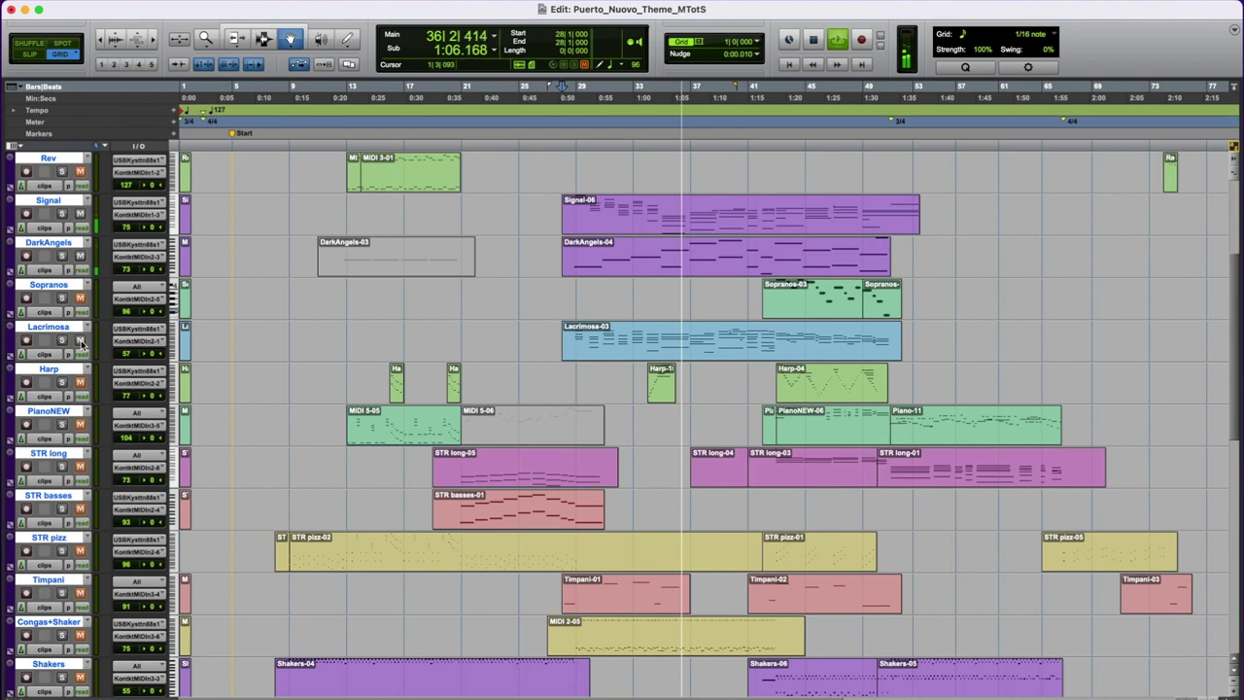
{"action": "scroll", "coordinate": [279, 419], "scroll_direction": "down", "scroll_amount": 1}
{"action": "scroll", "coordinate": [279, 419], "scroll_direction": "down", "scroll_amount": 4}
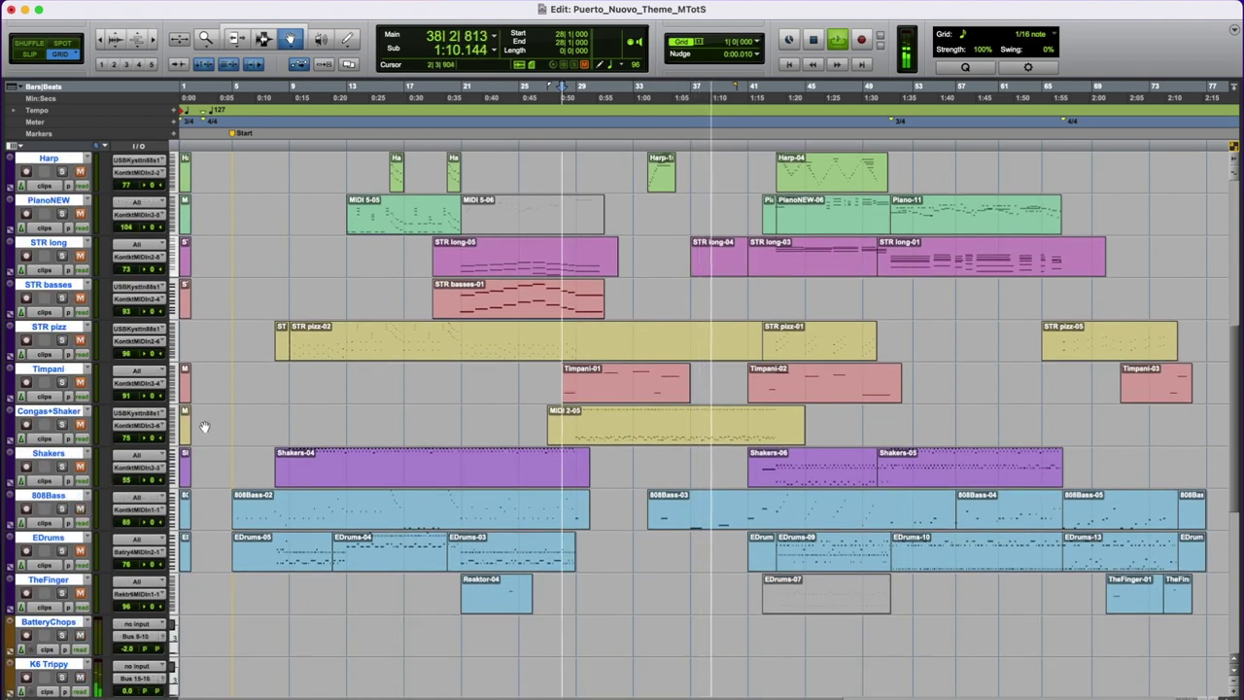
{"action": "scroll", "coordinate": [223, 414], "scroll_direction": "up", "scroll_amount": 7}
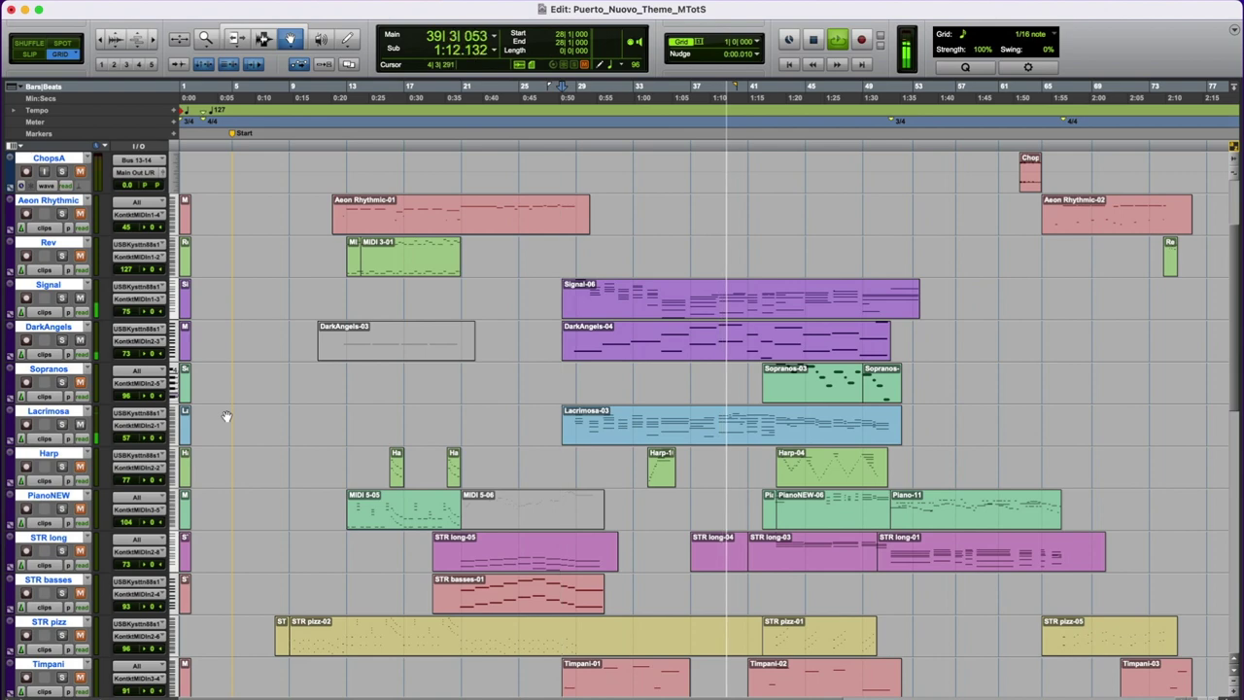
{"action": "scroll", "coordinate": [226, 418], "scroll_direction": "up", "scroll_amount": 3}
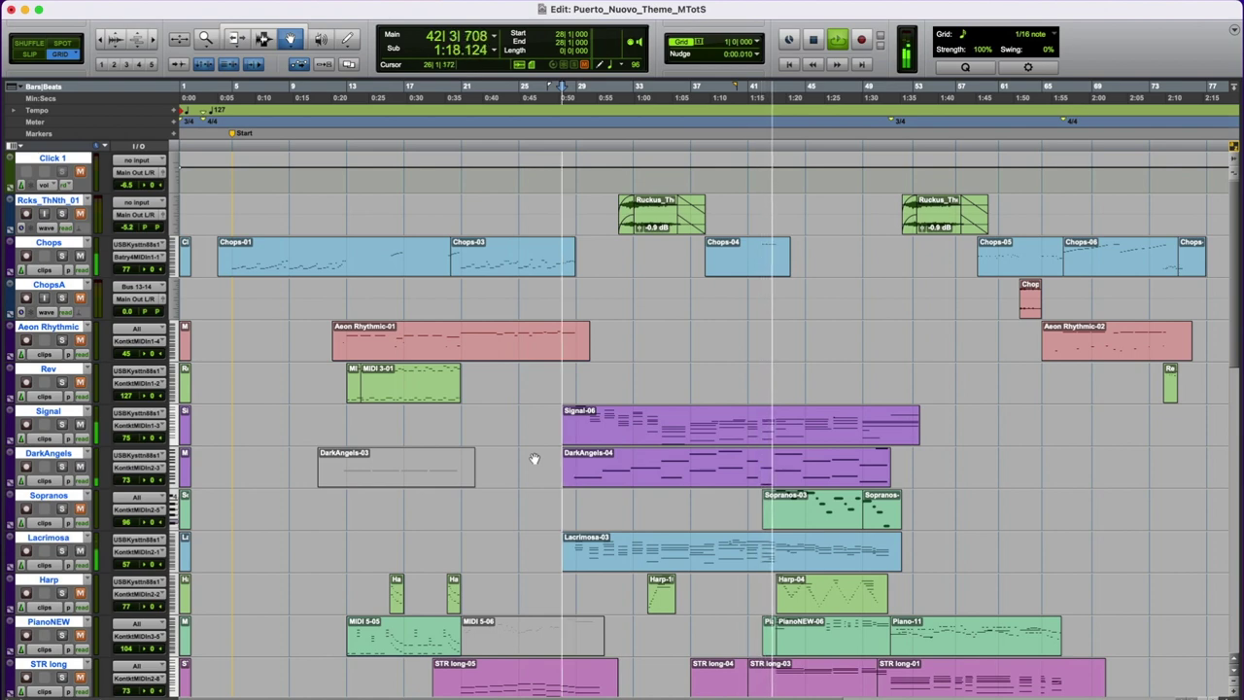
{"action": "scroll", "coordinate": [681, 388], "scroll_direction": "down", "scroll_amount": 4}
{"action": "left_click", "coordinate": [770, 148]}
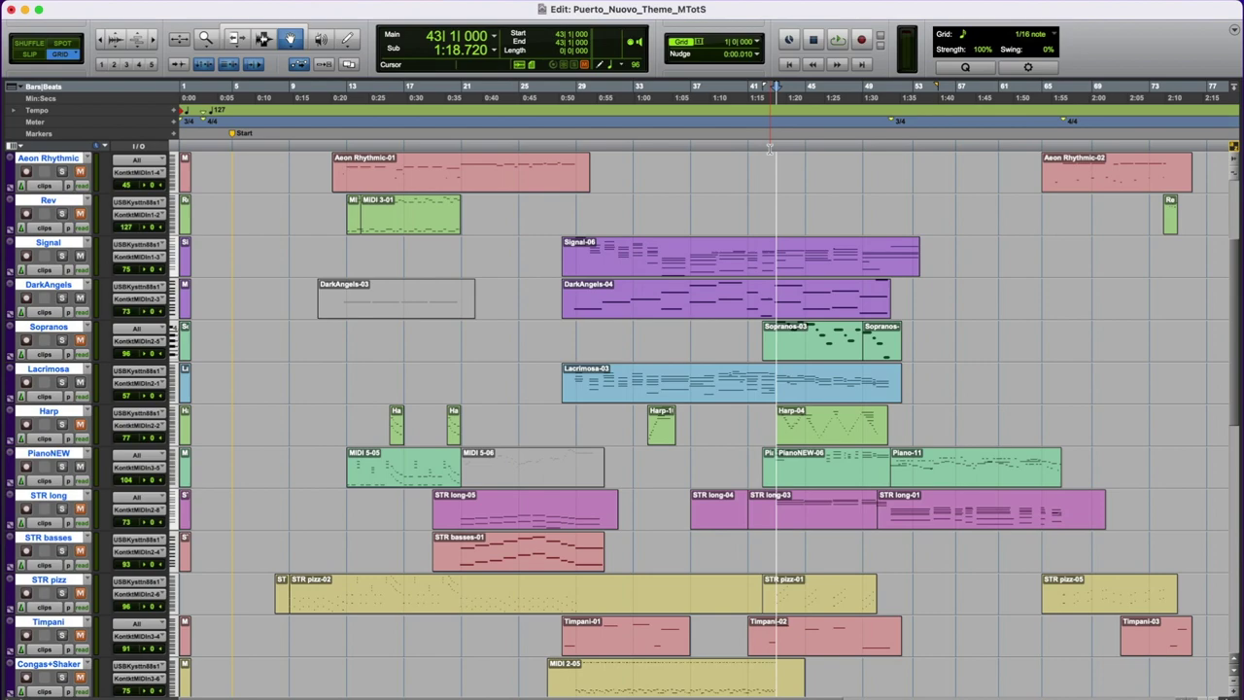
Resume session playback and scroll through the arrangement, then stop.
{"action": "key", "text": "space"}
{"action": "scroll", "coordinate": [680, 389], "scroll_direction": "down", "scroll_amount": 5}
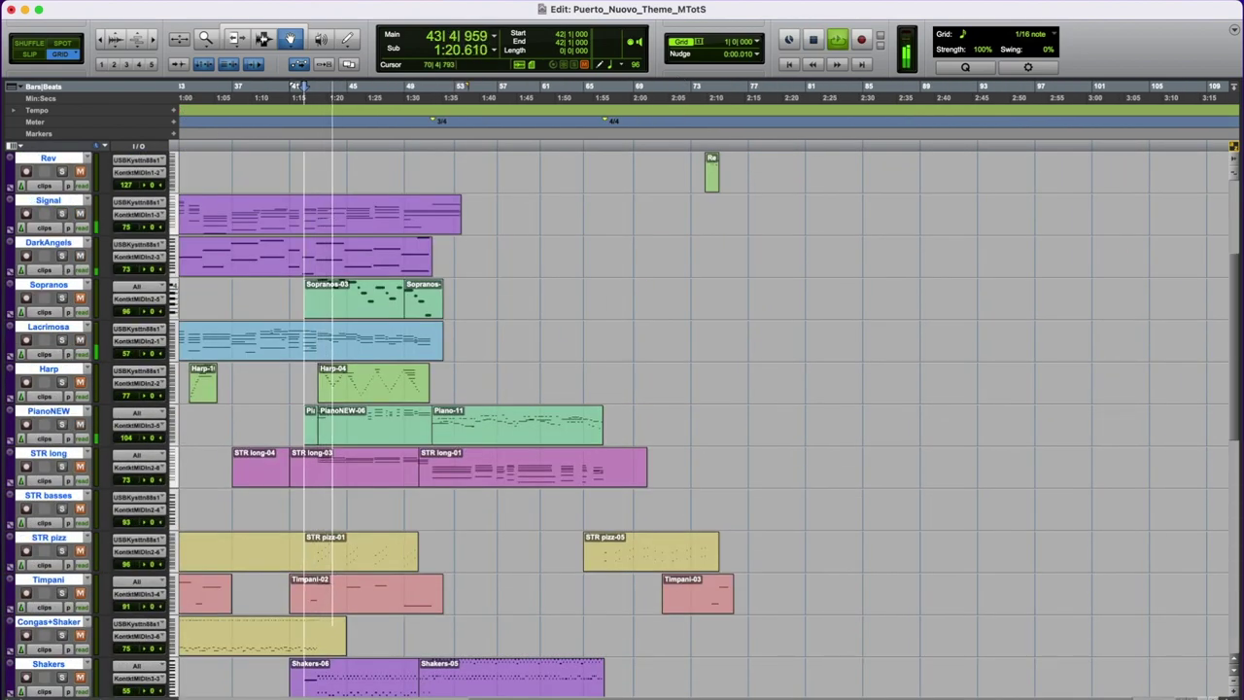
{"action": "scroll", "coordinate": [681, 335], "scroll_direction": "left", "scroll_amount": 4}
{"action": "scroll", "coordinate": [798, 321], "scroll_direction": "up", "scroll_amount": 1}
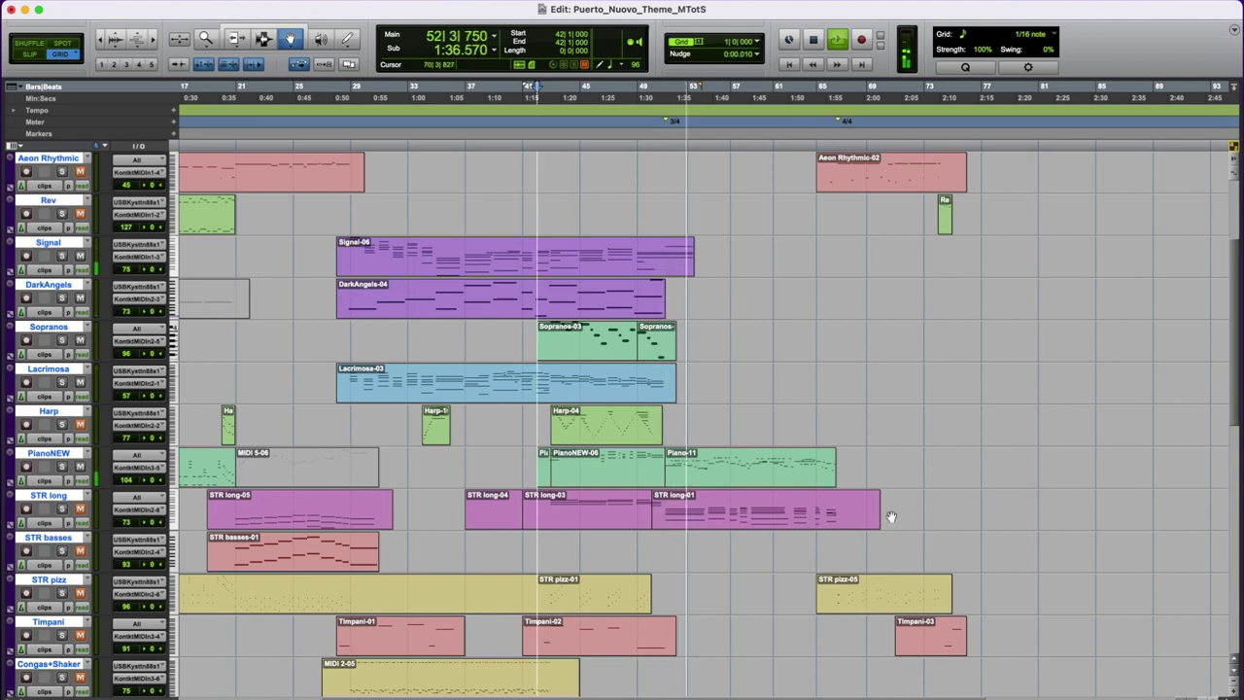
{"action": "key", "text": "space"}
Select the Piano-11 clip, replay, and move the play position to bar 49.
{"action": "left_click", "coordinate": [698, 468]}
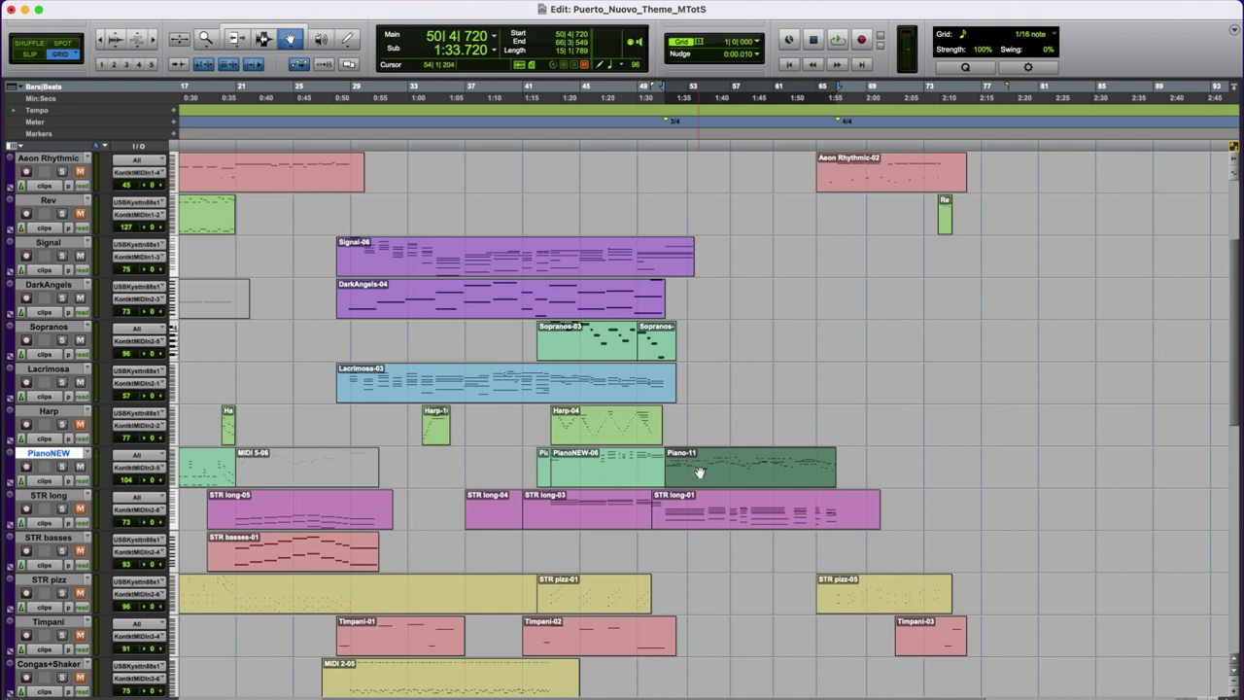
{"action": "key", "text": "space"}
{"action": "key", "text": "space"}
{"action": "scroll", "coordinate": [833, 386], "scroll_direction": "up", "scroll_amount": 2}
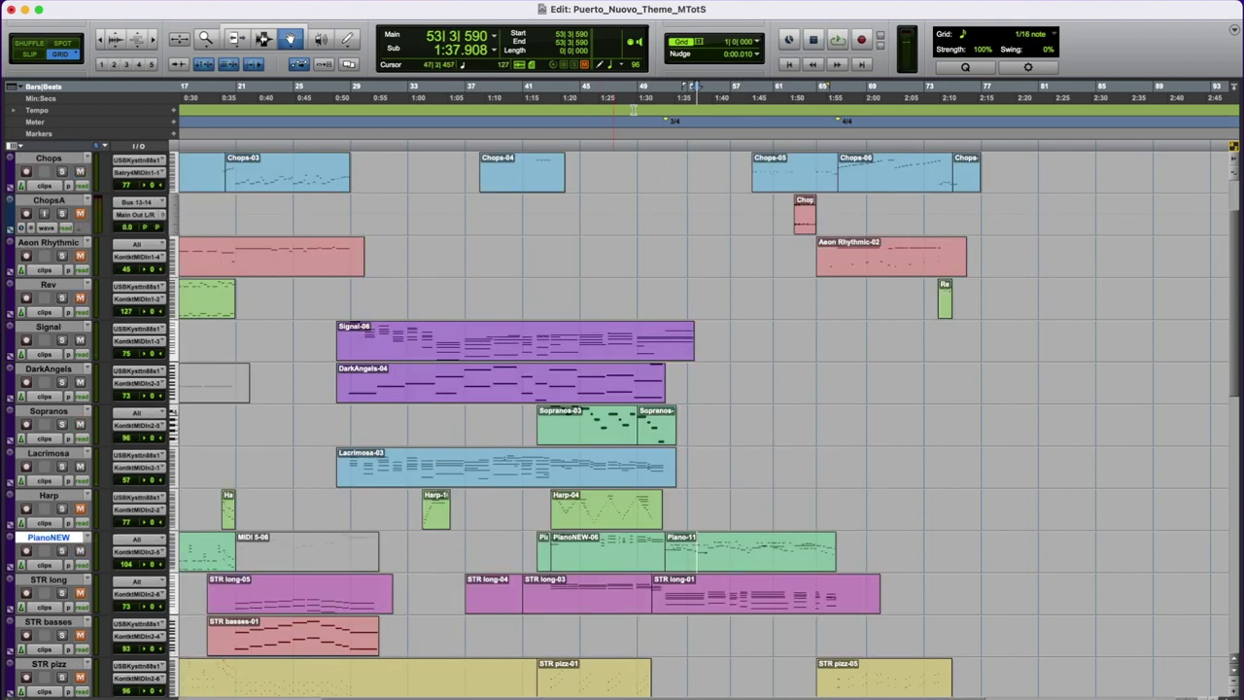
{"action": "left_click", "coordinate": [639, 149]}
{"action": "key", "text": "space"}
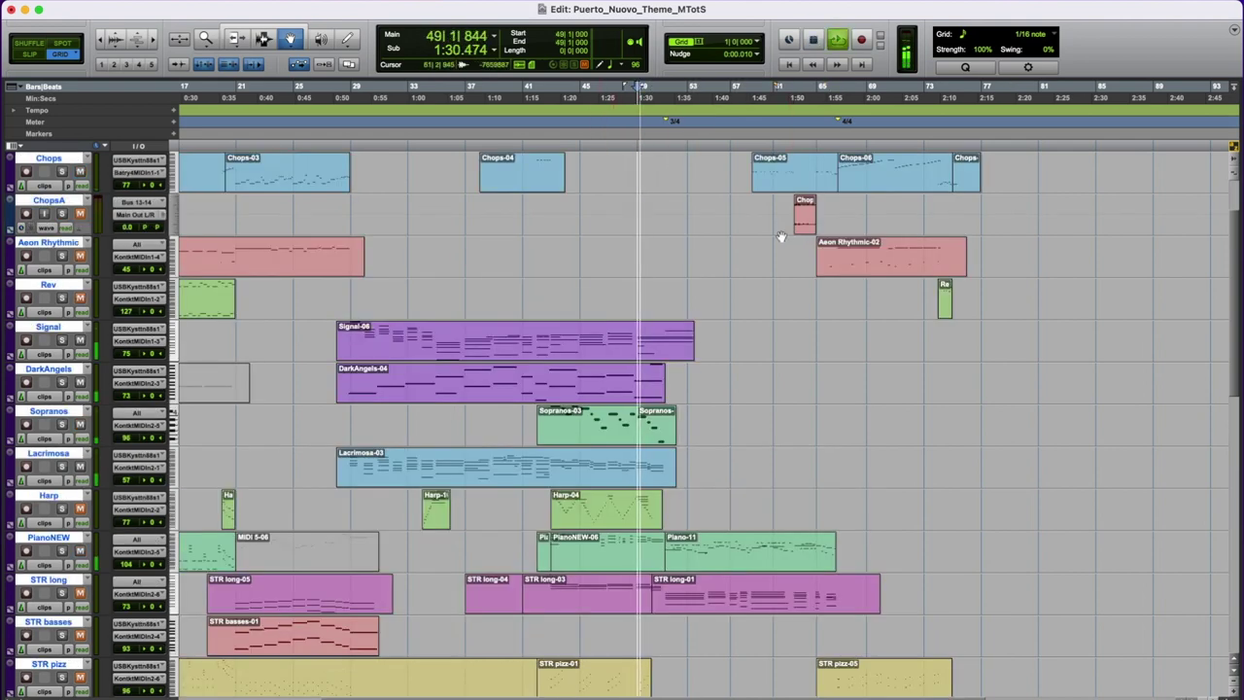
Unmute the Shakers track and mute the 808Bass track.
{"action": "scroll", "coordinate": [942, 431], "scroll_direction": "down", "scroll_amount": 4}
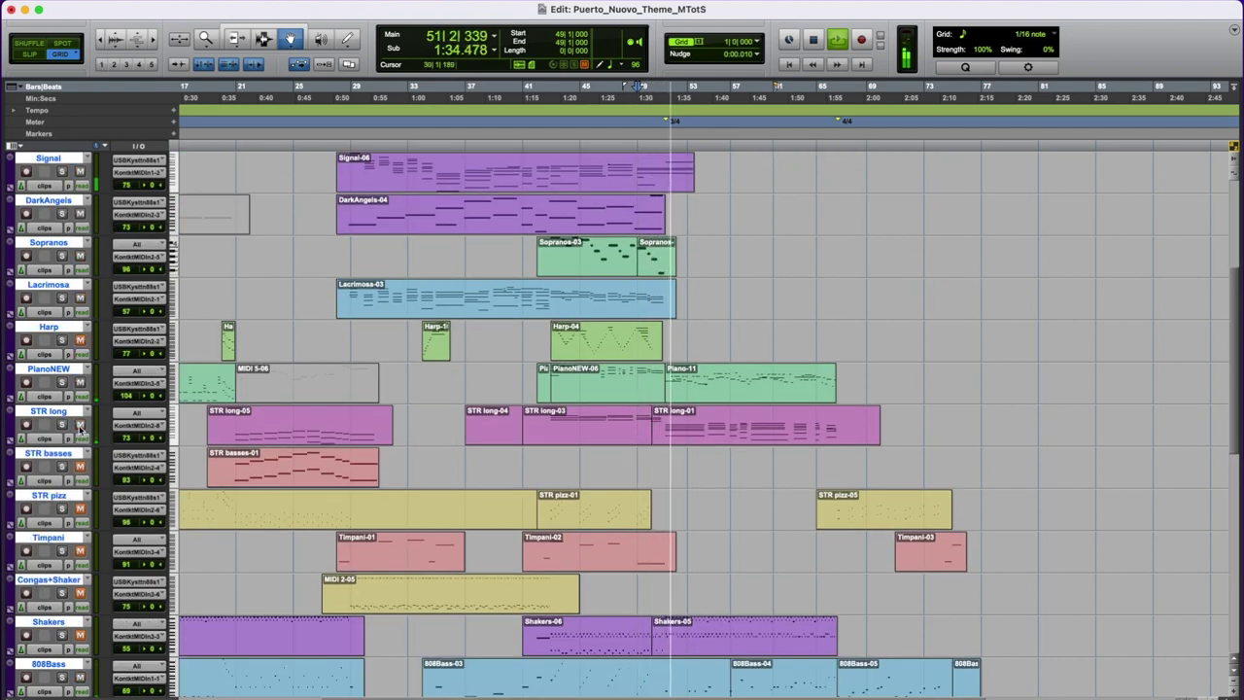
{"action": "scroll", "coordinate": [1011, 383], "scroll_direction": "down", "scroll_amount": 1}
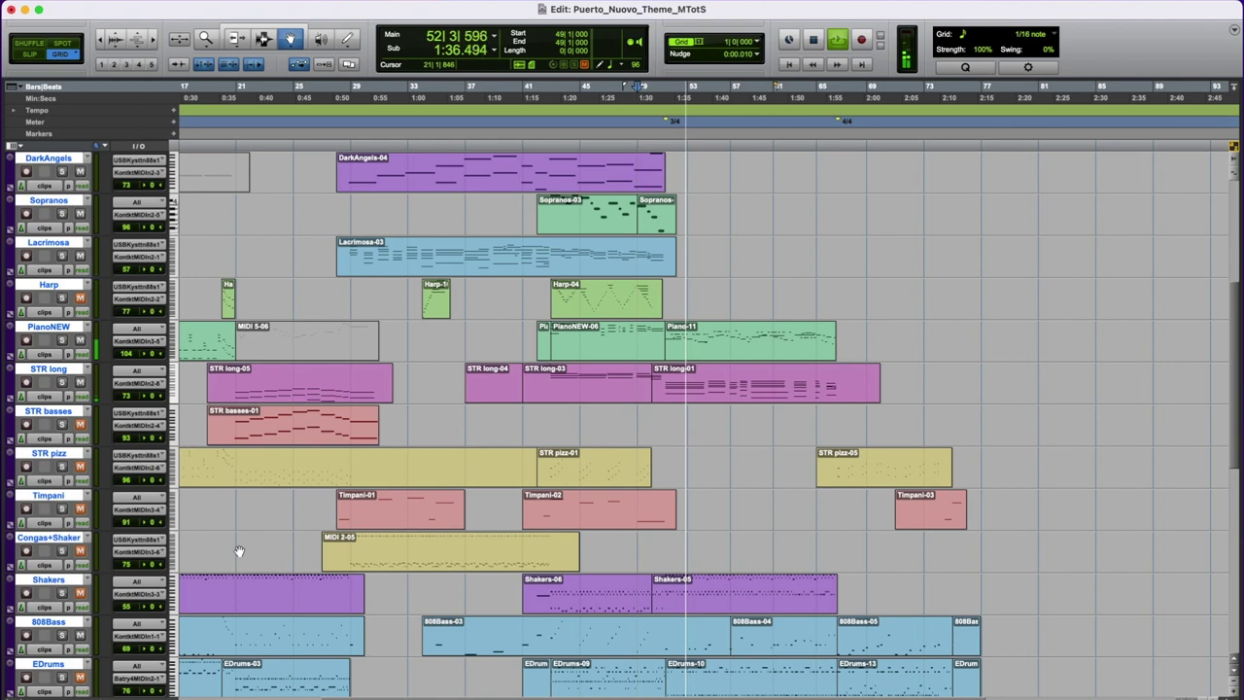
{"action": "left_click", "coordinate": [79, 593]}
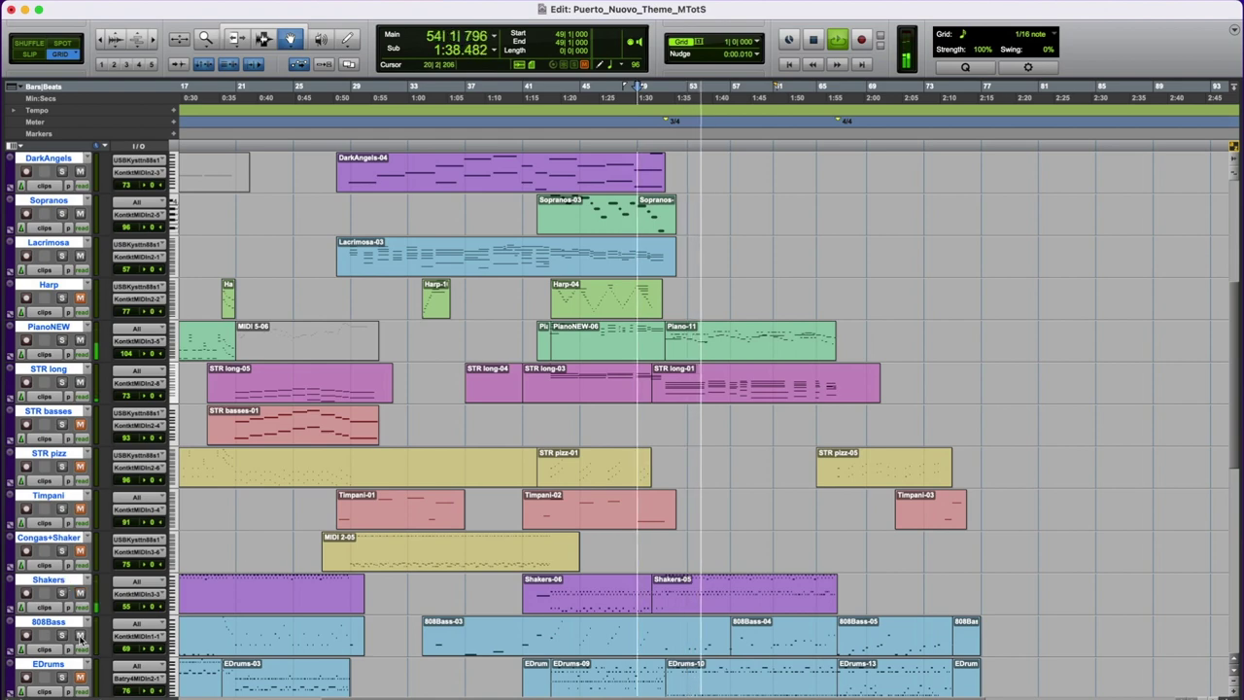
{"action": "left_click", "coordinate": [81, 636]}
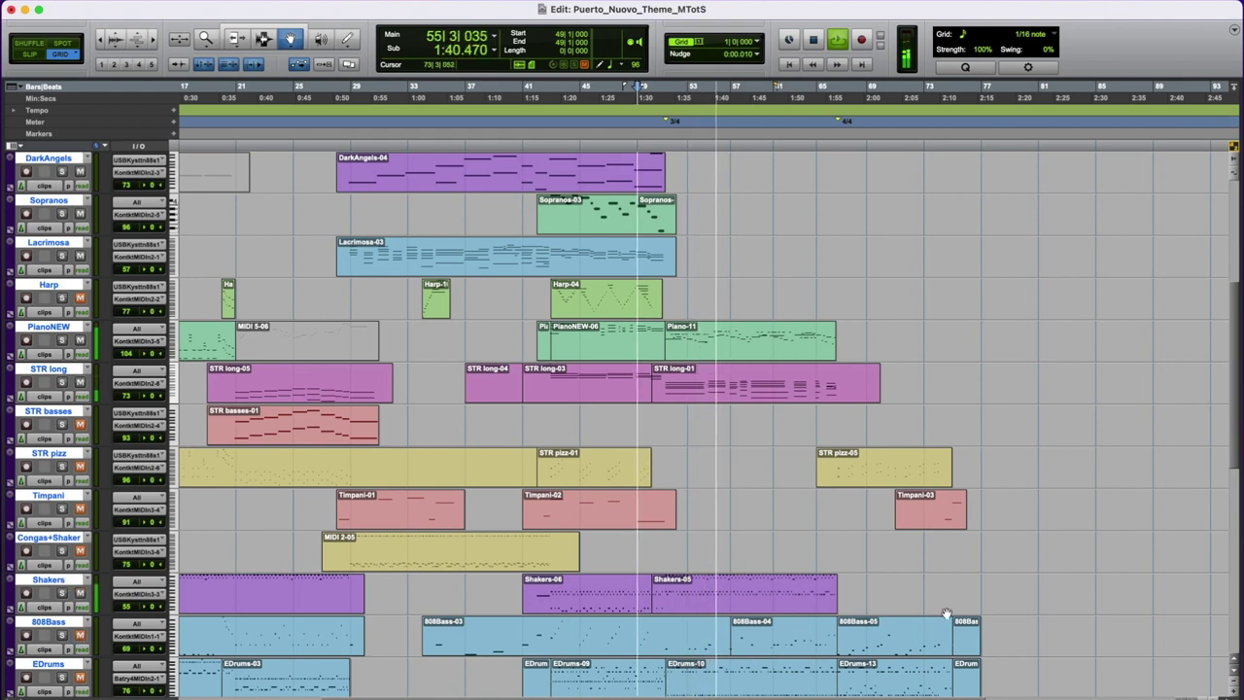
{"action": "scroll", "coordinate": [1036, 597], "scroll_direction": "down", "scroll_amount": 6}
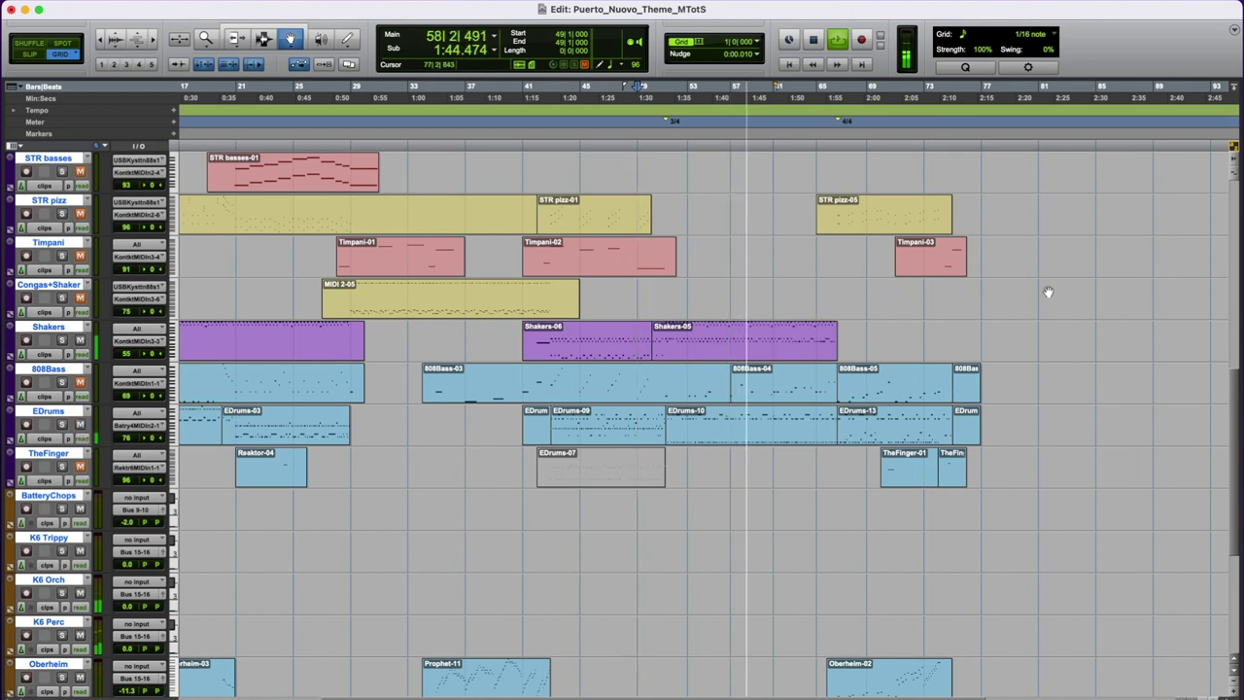
{"action": "scroll", "coordinate": [1059, 289], "scroll_direction": "right", "scroll_amount": 2}
{"action": "scroll", "coordinate": [1059, 288], "scroll_direction": "up", "scroll_amount": 4}
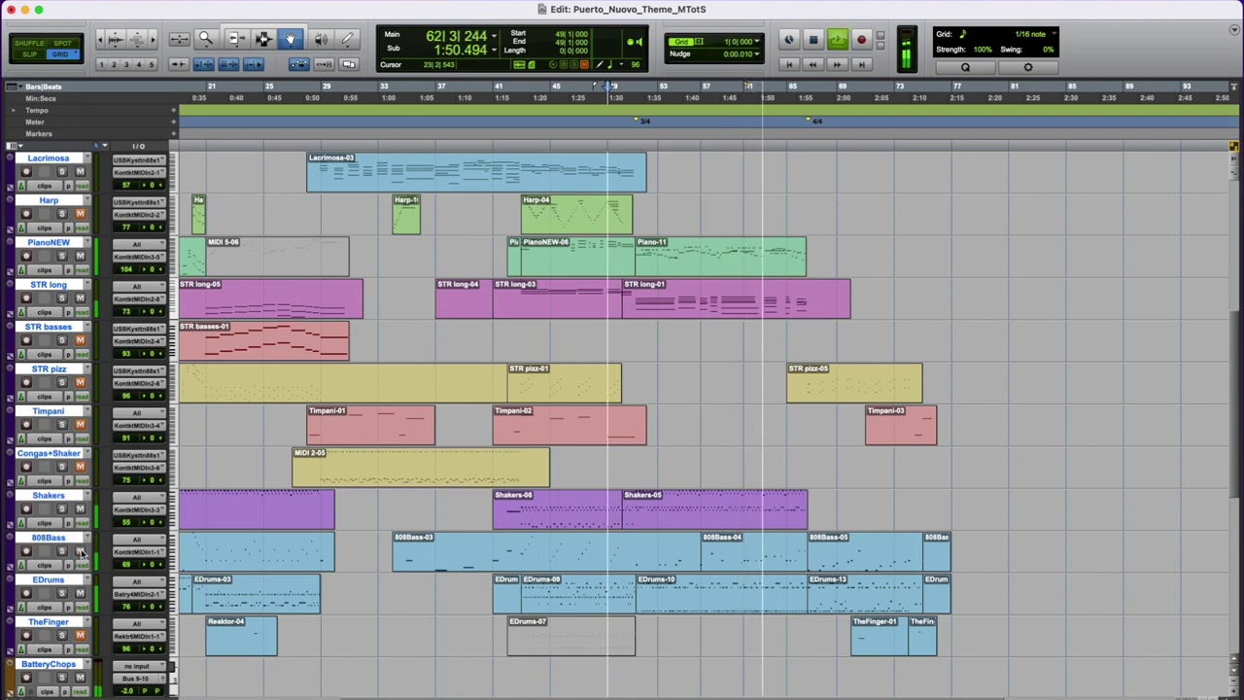
{"action": "scroll", "coordinate": [1032, 359], "scroll_direction": "up", "scroll_amount": 9}
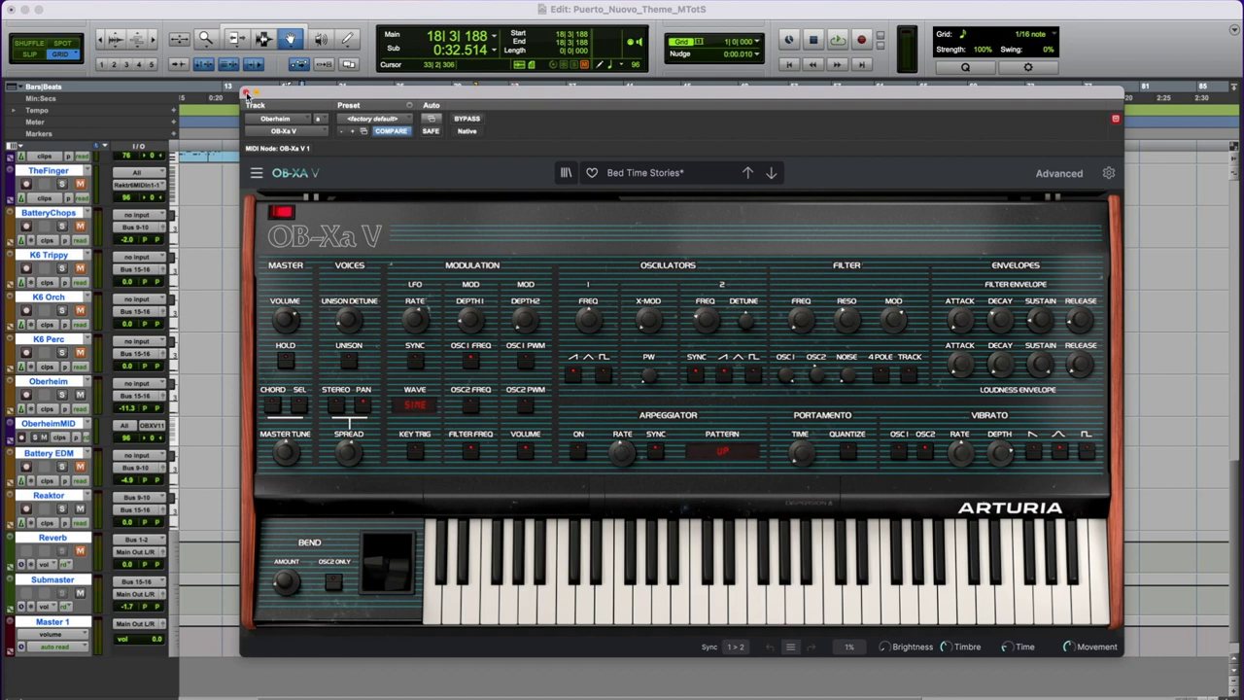
{"action": "left_click", "coordinate": [246, 93]}
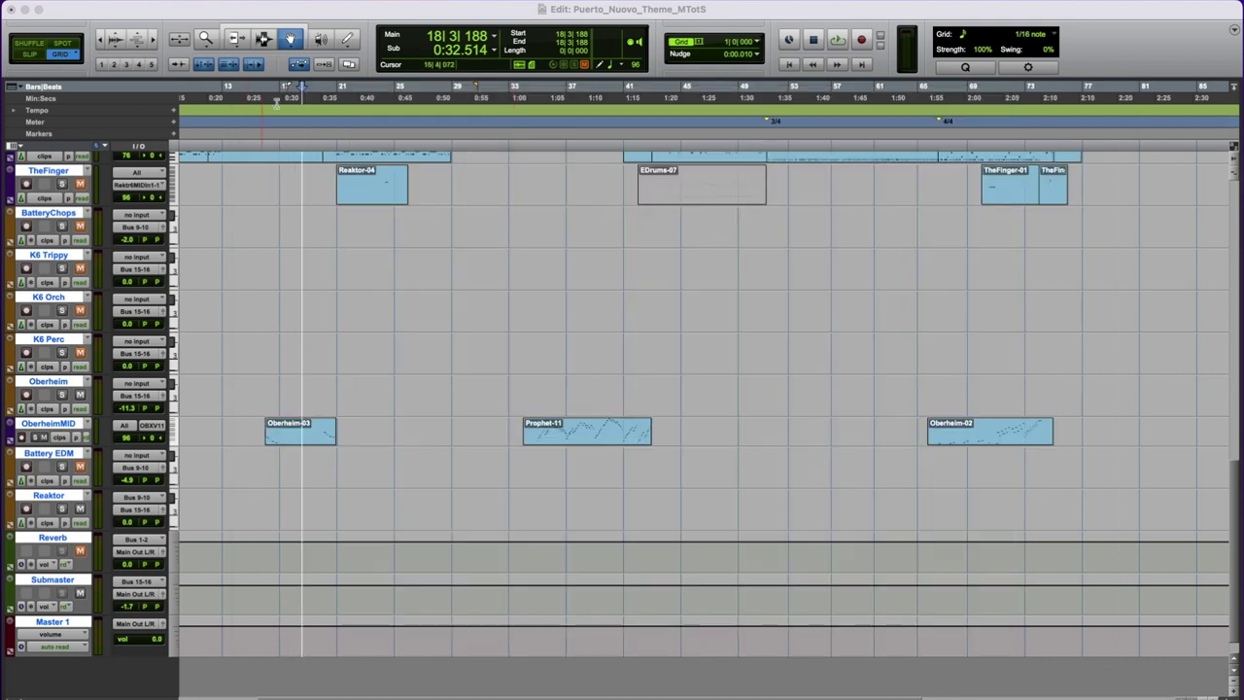
Start playback from bar 35 and scroll through the tracks as it plays.
{"action": "left_click", "coordinate": [537, 146]}
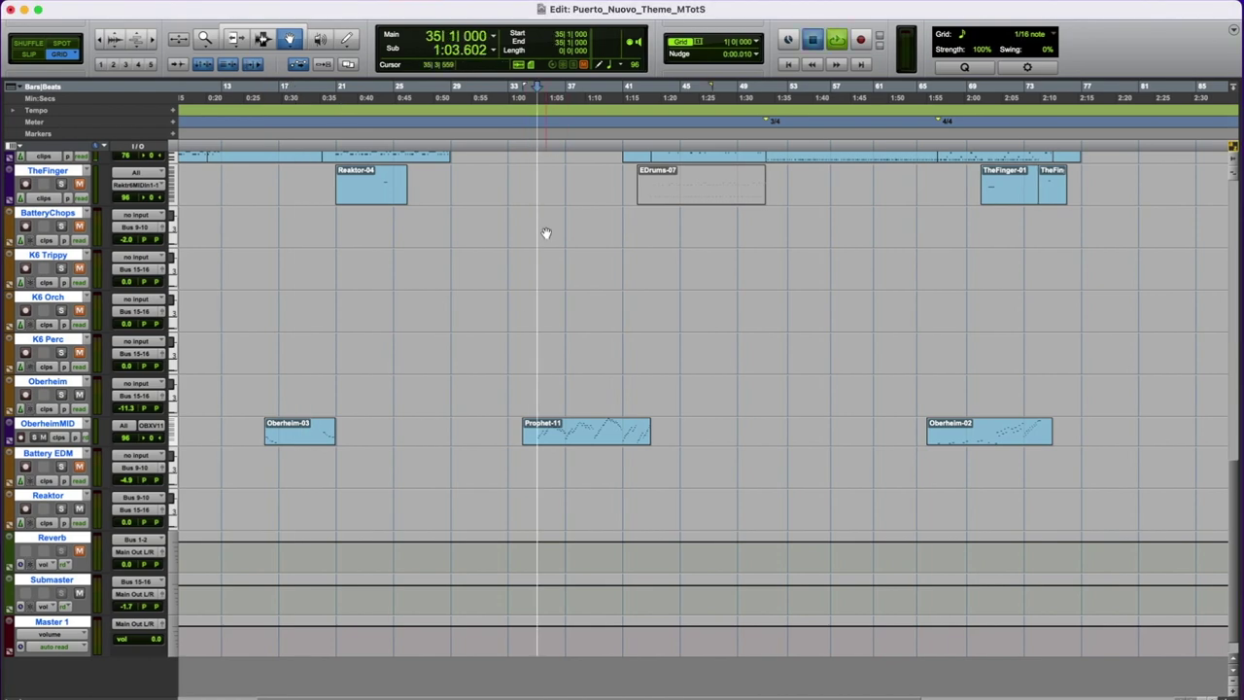
{"action": "key", "text": "space"}
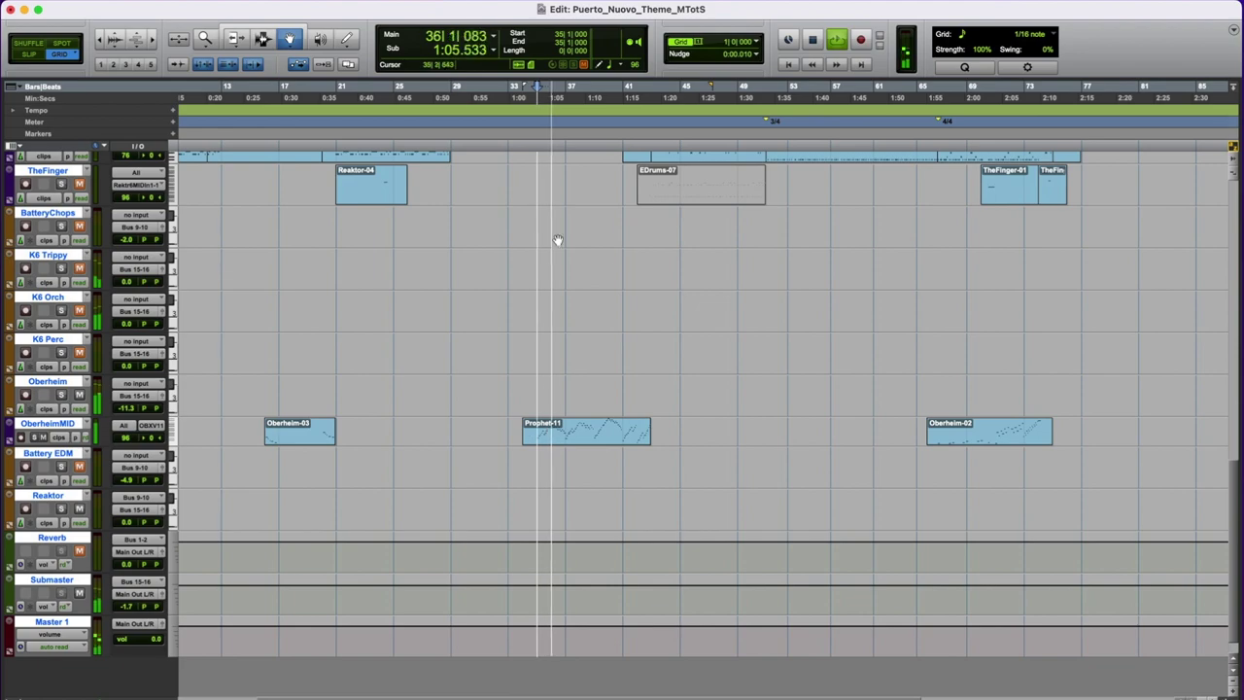
{"action": "scroll", "coordinate": [675, 267], "scroll_direction": "up", "scroll_amount": 5}
{"action": "scroll", "coordinate": [680, 268], "scroll_direction": "up", "scroll_amount": 5}
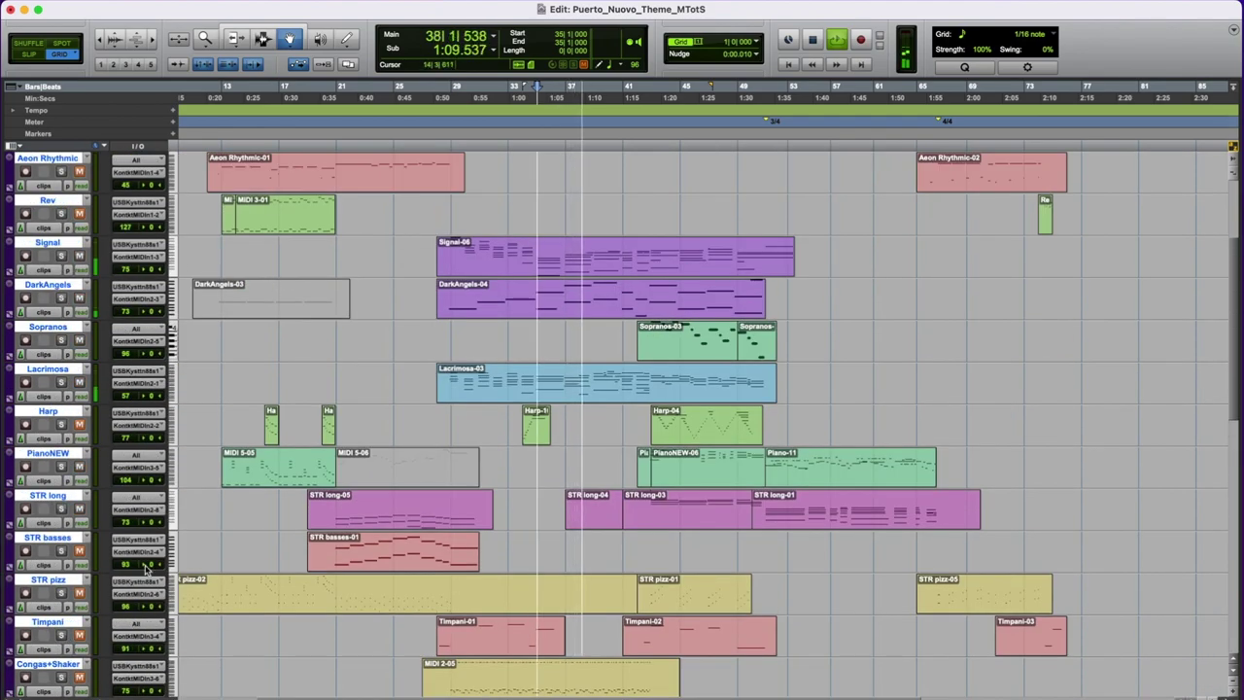
{"action": "scroll", "coordinate": [112, 570], "scroll_direction": "down", "scroll_amount": 9}
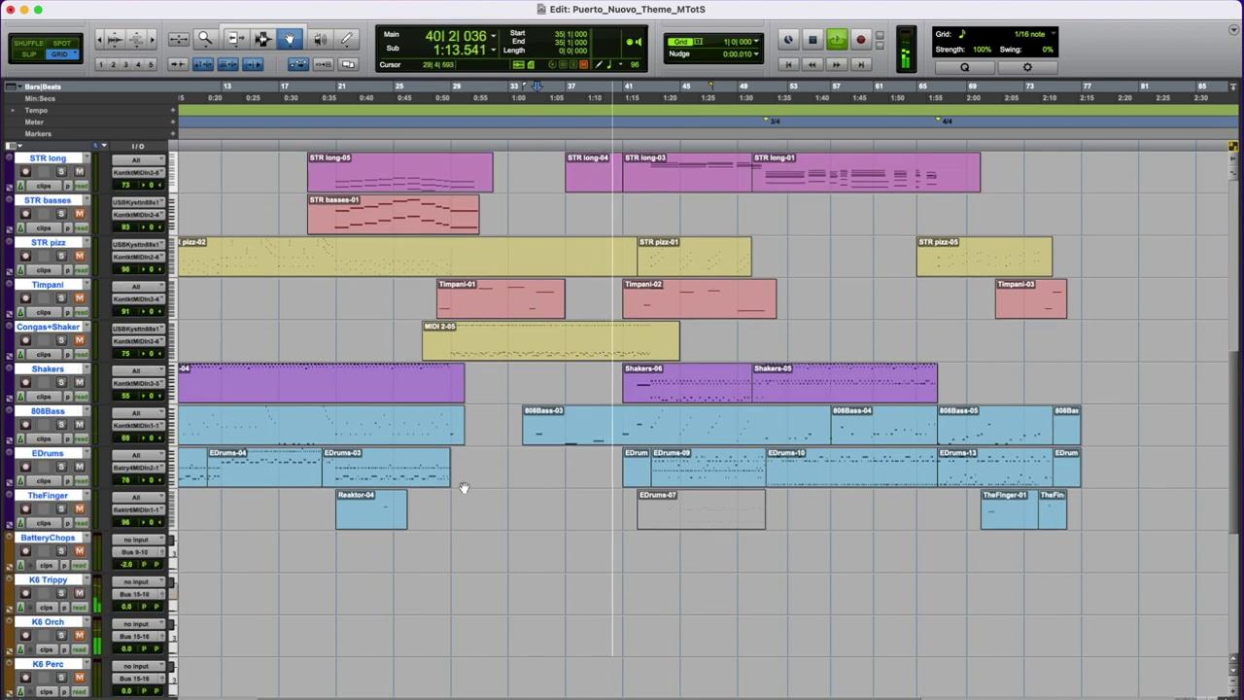
{"action": "scroll", "coordinate": [464, 487], "scroll_direction": "up", "scroll_amount": 2}
{"action": "scroll", "coordinate": [464, 487], "scroll_direction": "down", "scroll_amount": 6}
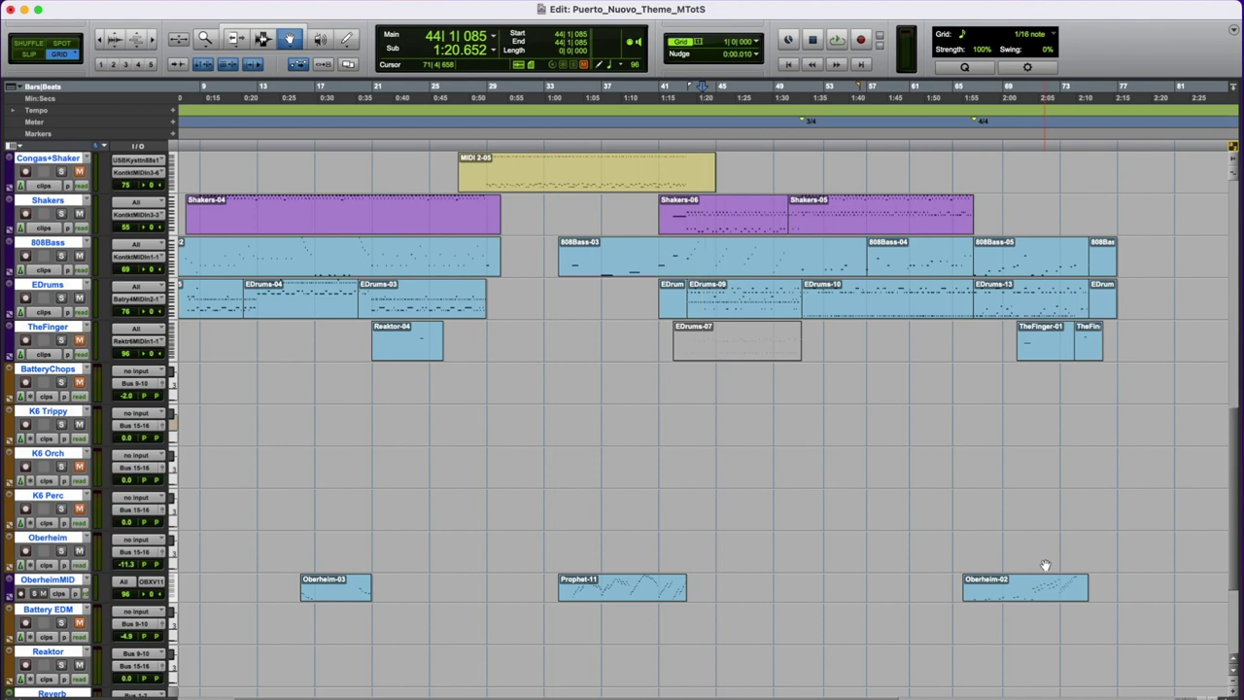
{"action": "scroll", "coordinate": [1040, 566], "scroll_direction": "down", "scroll_amount": 4}
{"action": "scroll", "coordinate": [992, 389], "scroll_direction": "right", "scroll_amount": 5}
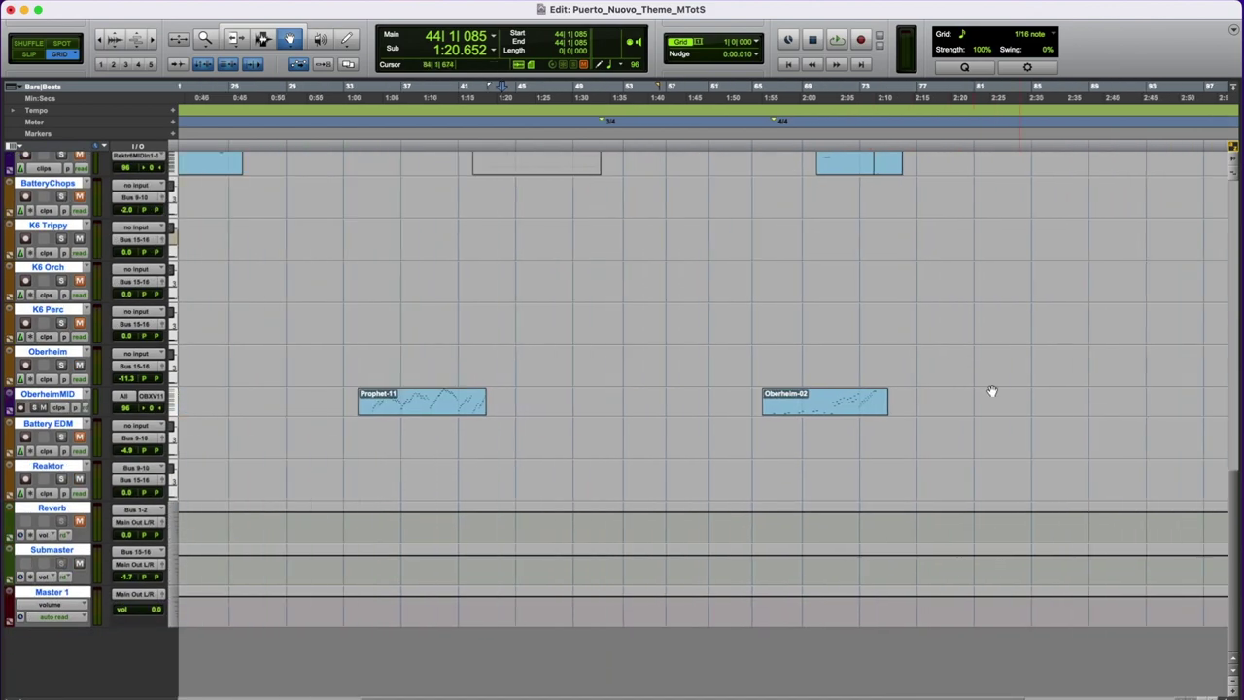
{"action": "scroll", "coordinate": [982, 361], "scroll_direction": "up", "scroll_amount": 10}
{"action": "scroll", "coordinate": [989, 362], "scroll_direction": "up", "scroll_amount": 4}
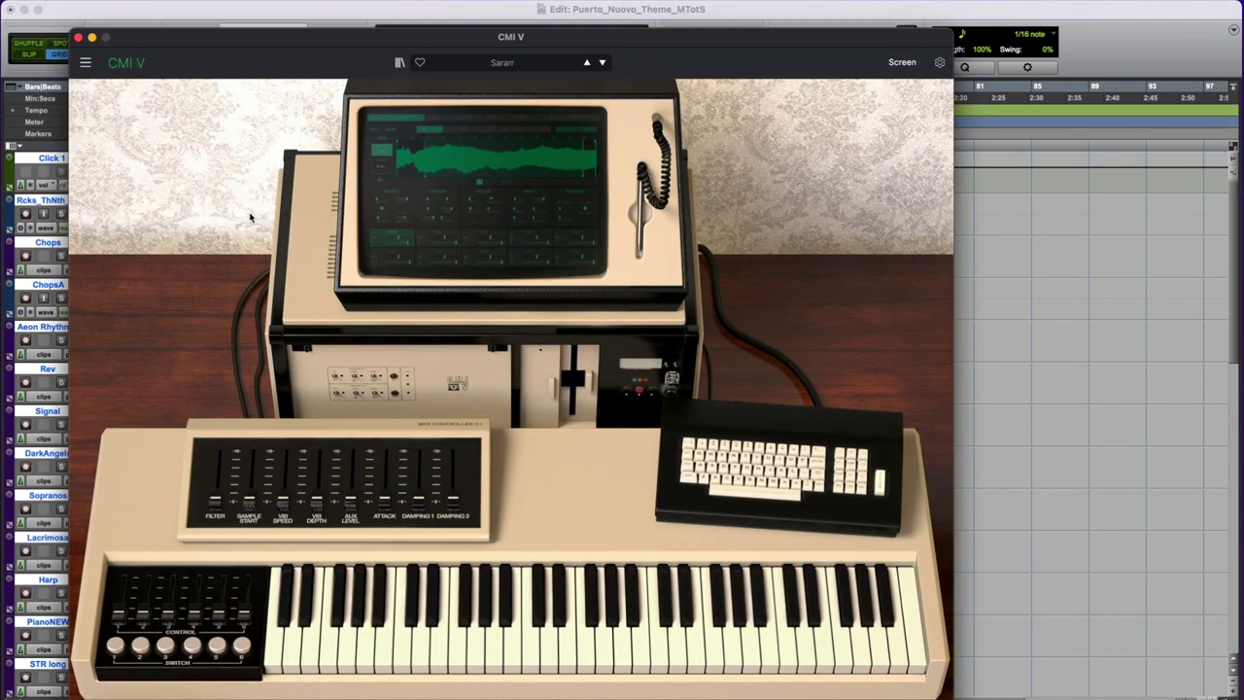
Show the CMI V sound library browser, return to the instrument view, and close CMI V.
{"action": "left_click", "coordinate": [476, 194]}
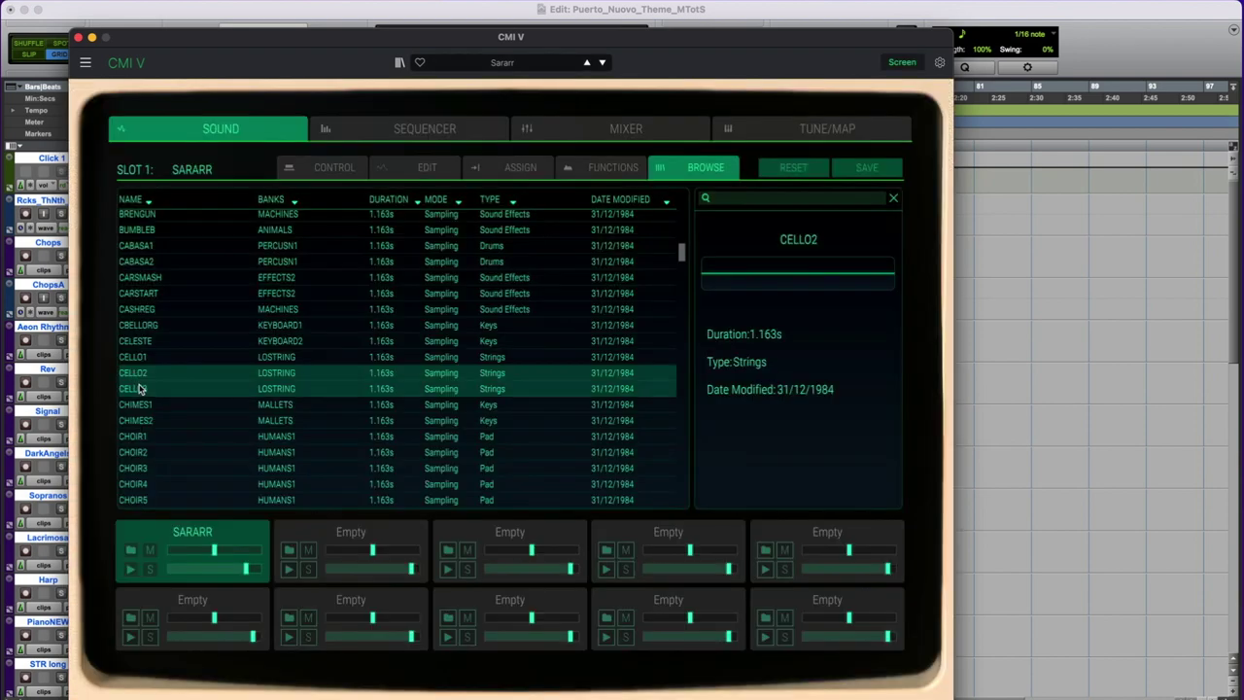
{"action": "left_click", "coordinate": [902, 62]}
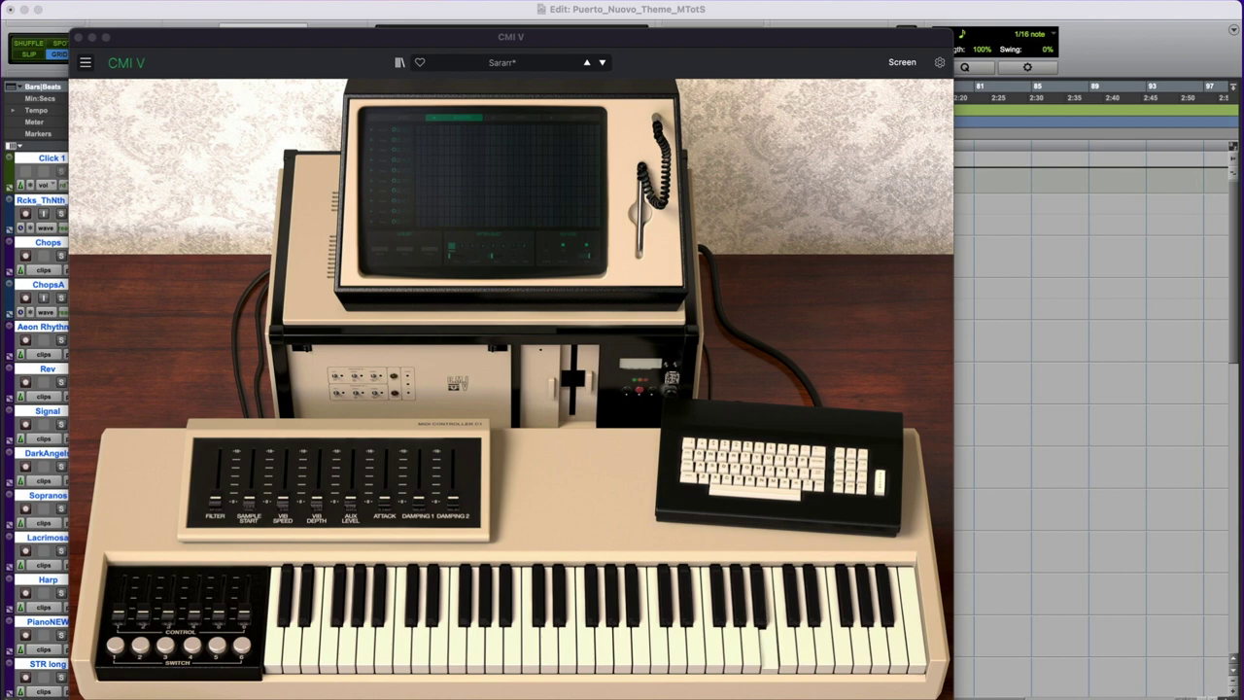
{"action": "key", "text": "super+w"}
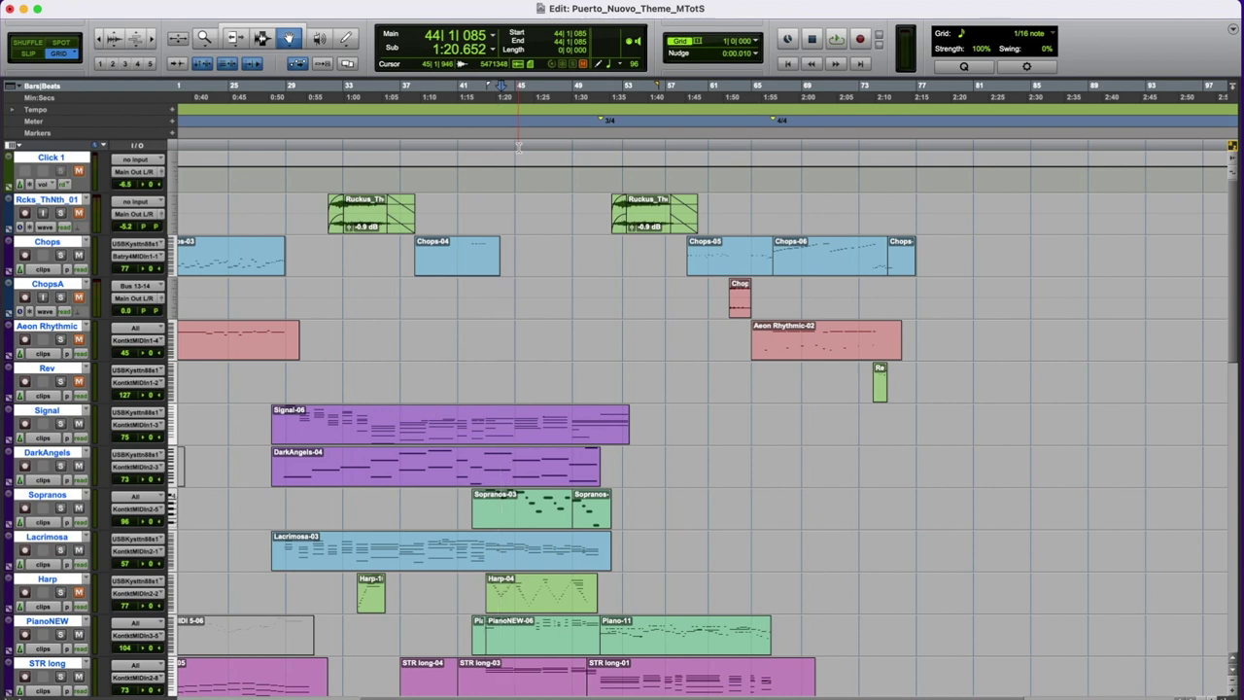
Play from bar 66 with the lower tracks in view, then select the TheFinger track.
{"action": "key", "text": "period"}
{"action": "key", "text": "1"}
{"action": "key", "text": "period"}
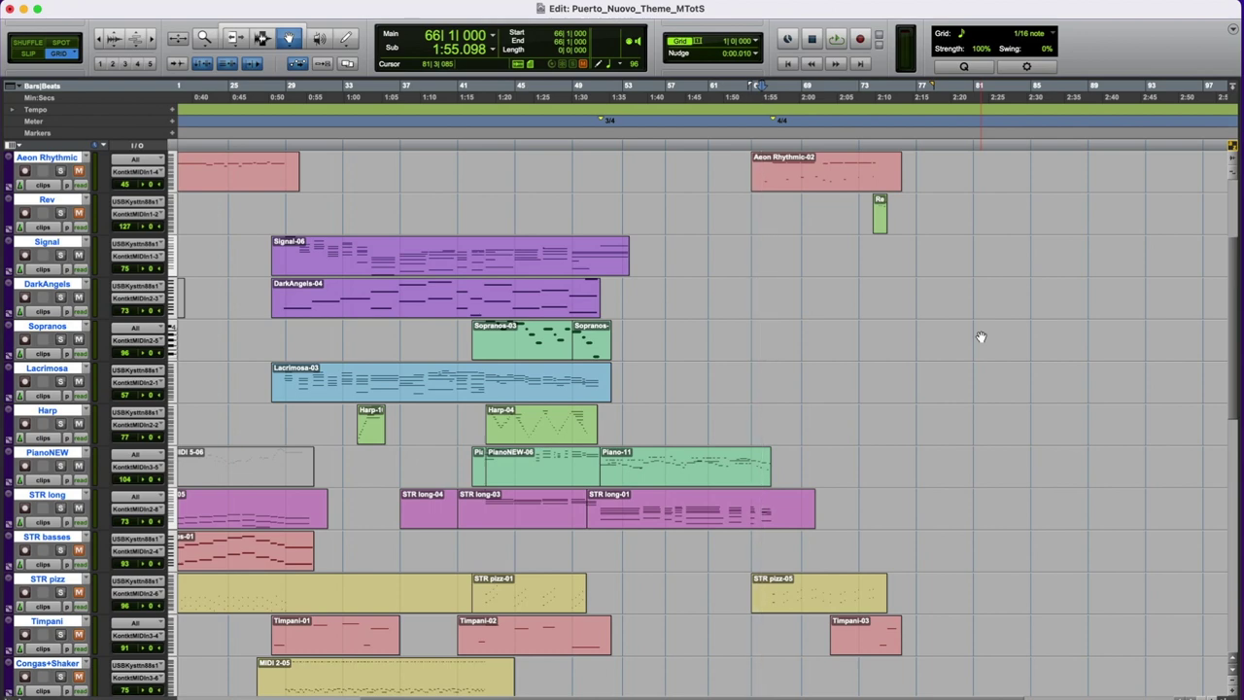
{"action": "key", "text": "space"}
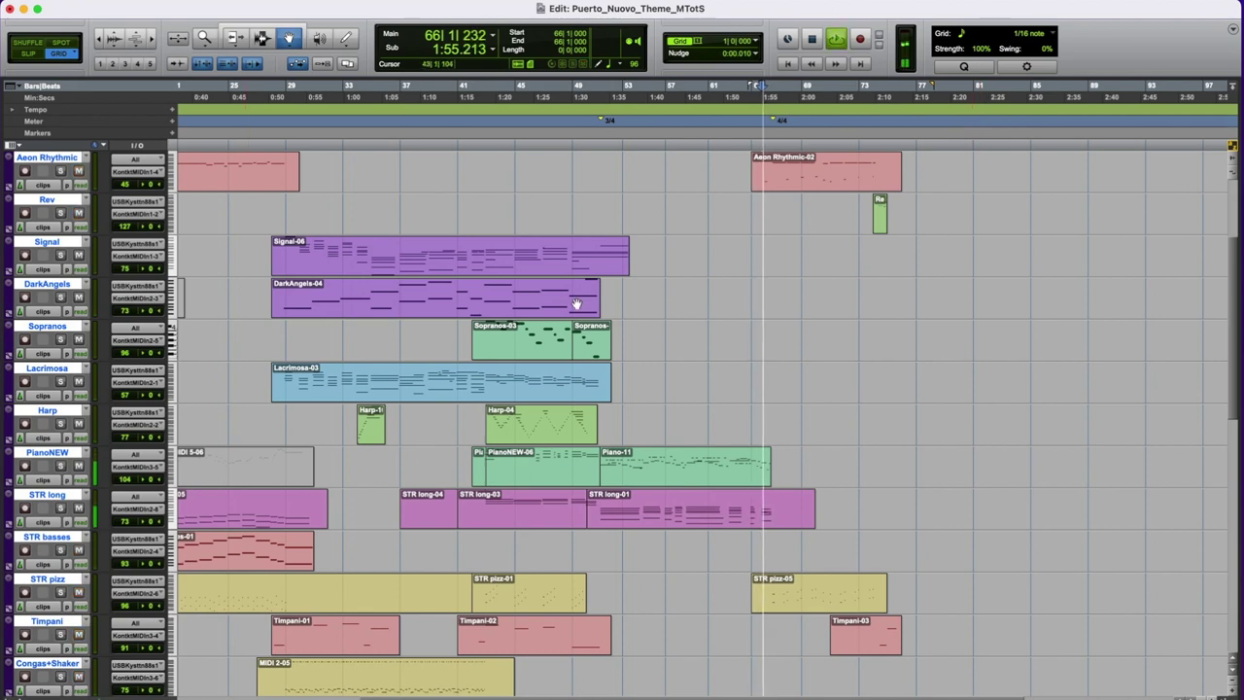
{"action": "scroll", "coordinate": [1072, 258], "scroll_direction": "up", "scroll_amount": 5}
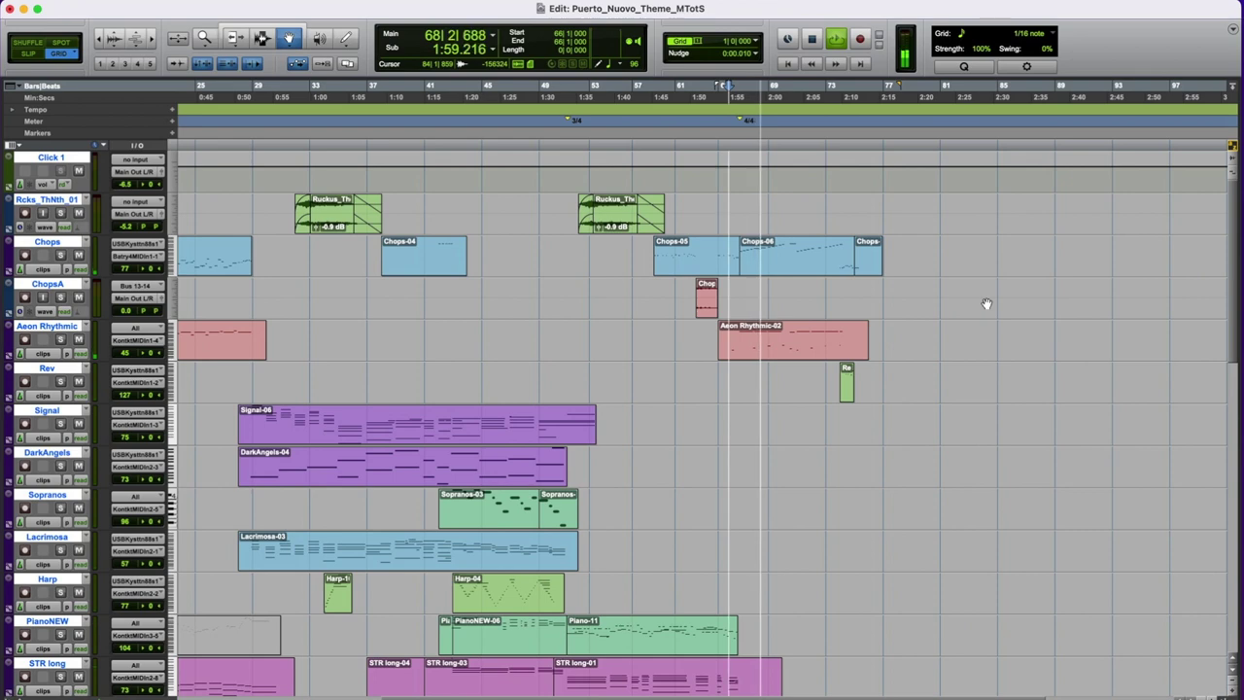
{"action": "scroll", "coordinate": [986, 305], "scroll_direction": "down", "scroll_amount": 2}
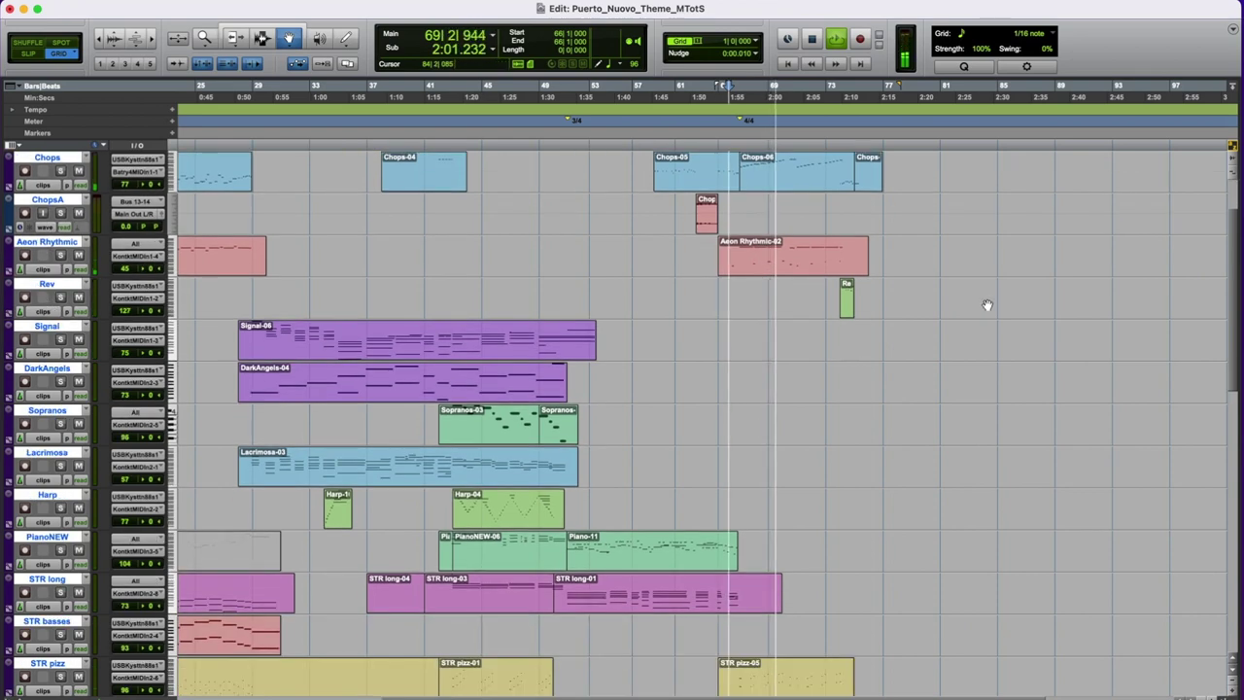
{"action": "scroll", "coordinate": [986, 304], "scroll_direction": "down", "scroll_amount": 8}
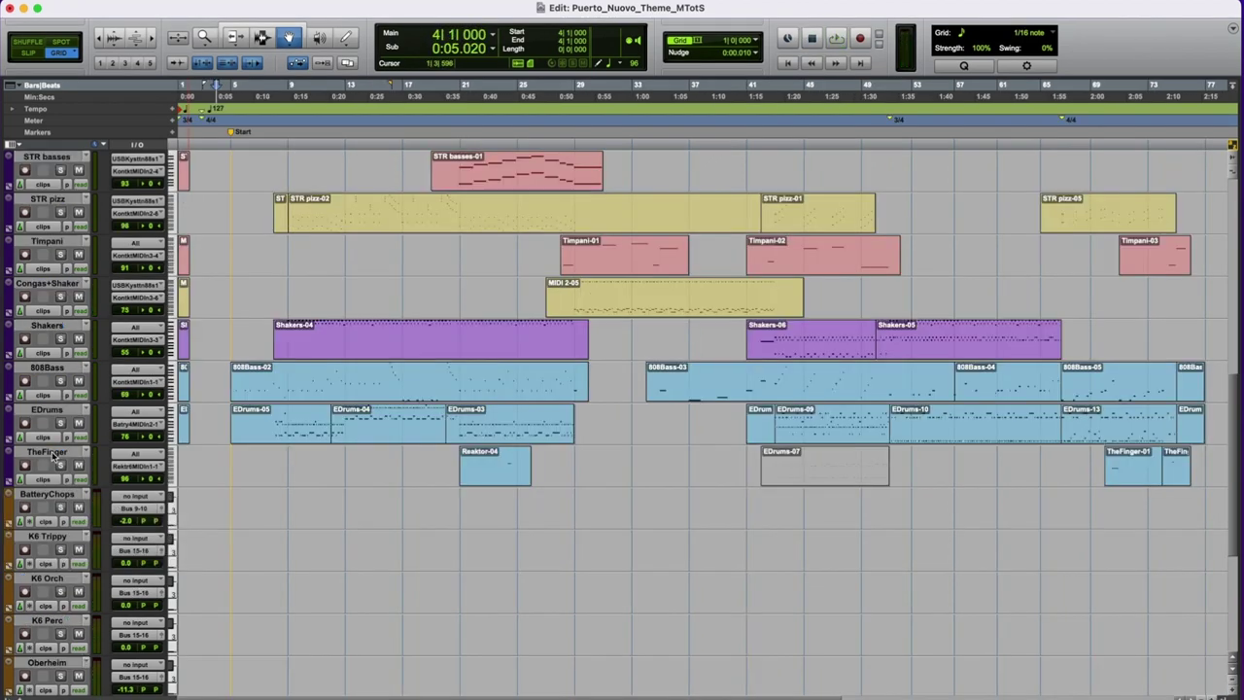
{"action": "left_click", "coordinate": [54, 455]}
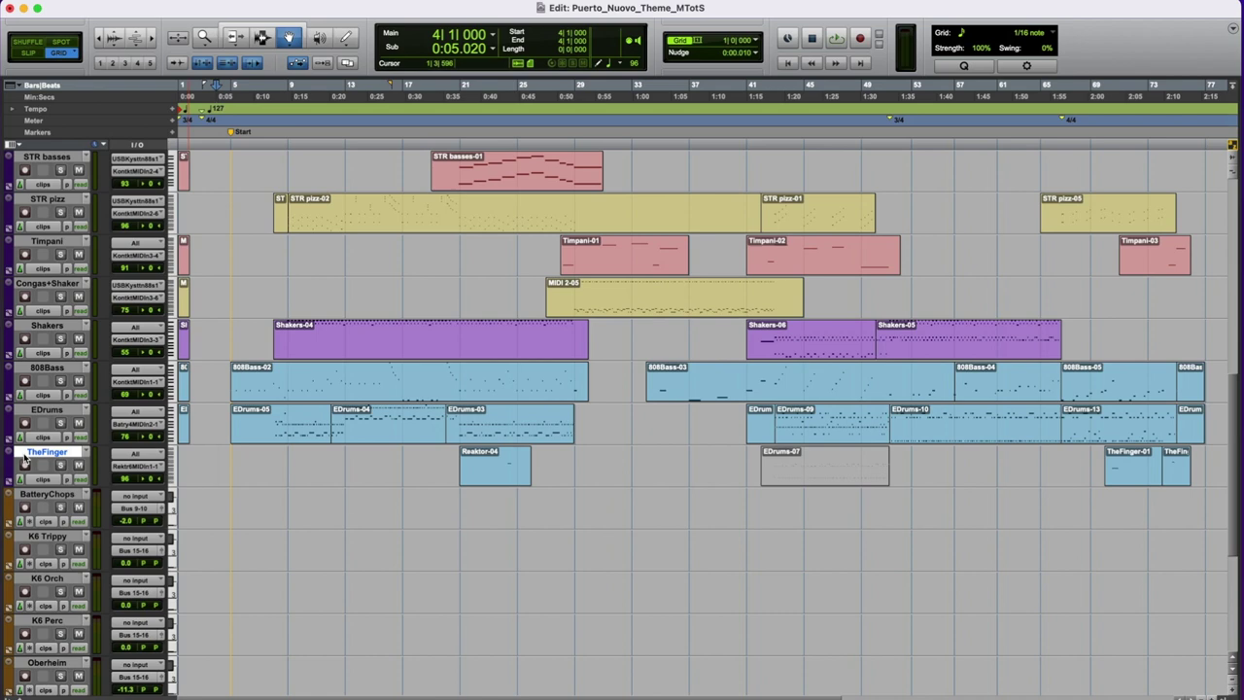
Load The Finger from TheFinger's Reaktor insert and open the bar-21 Reaktor-04 clip in the MIDI Editor.
{"action": "left_click", "coordinate": [25, 463]}
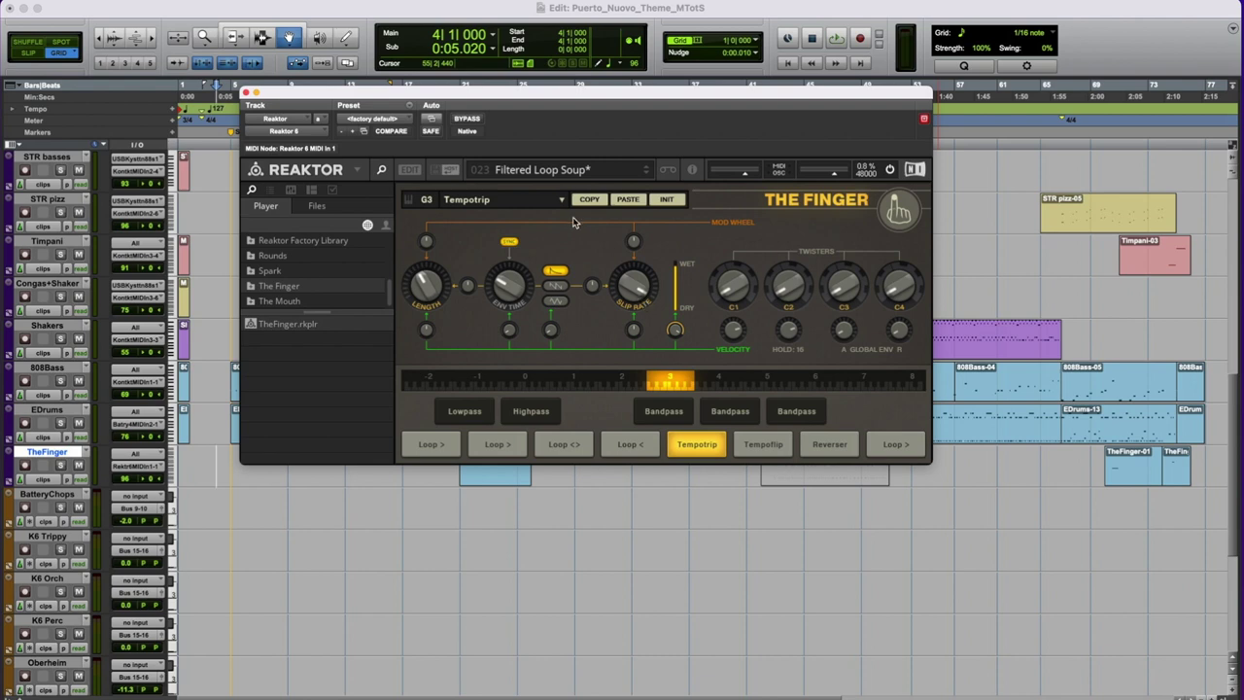
{"action": "left_click_drag", "start_coordinate": [667, 101], "coordinate": [657, 56]}
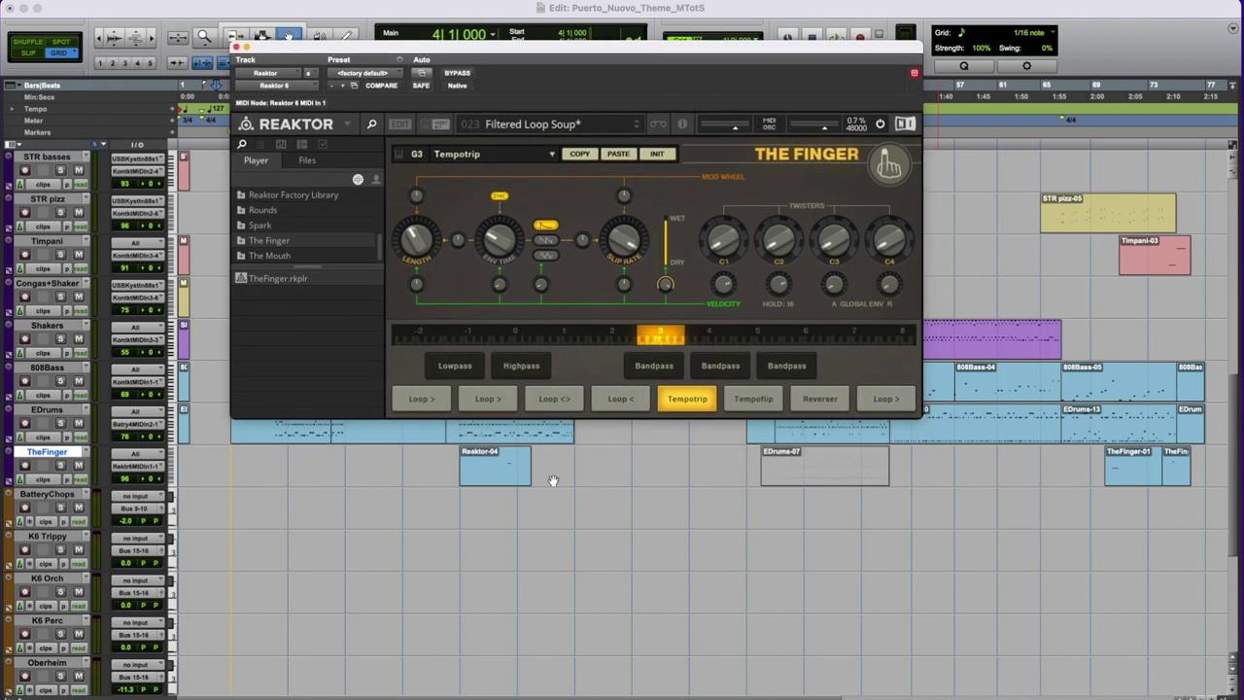
{"action": "left_click", "coordinate": [493, 452]}
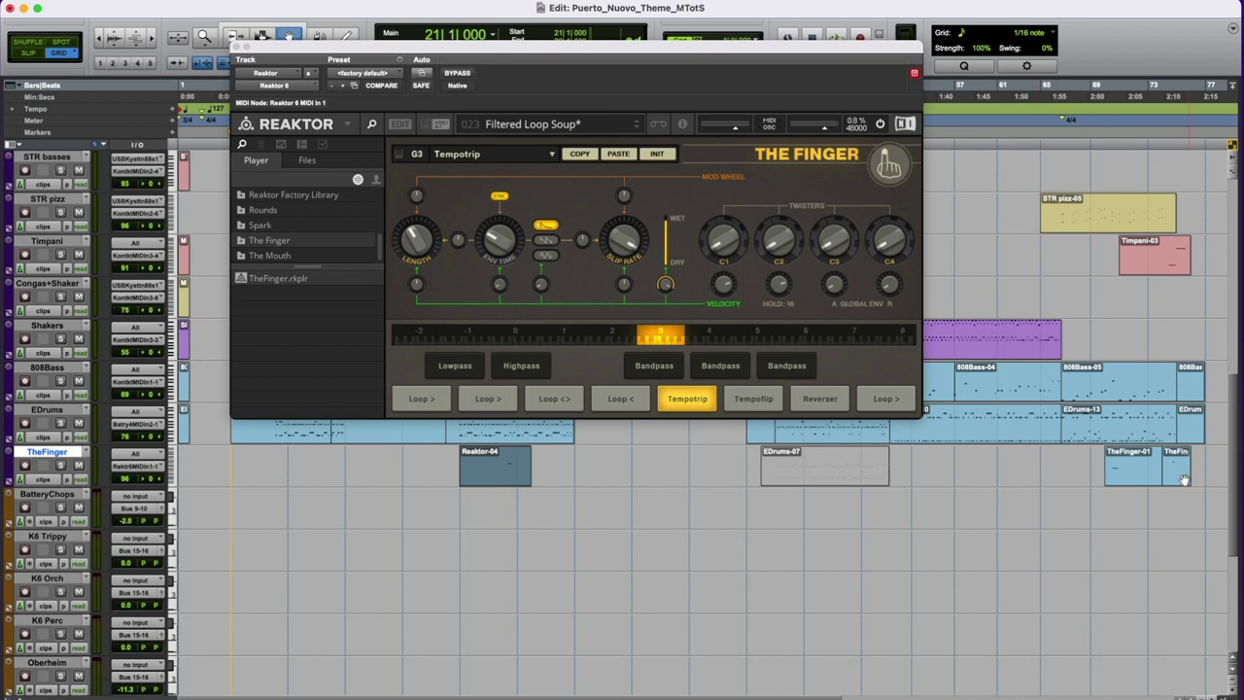
{"action": "left_click", "coordinate": [1122, 481]}
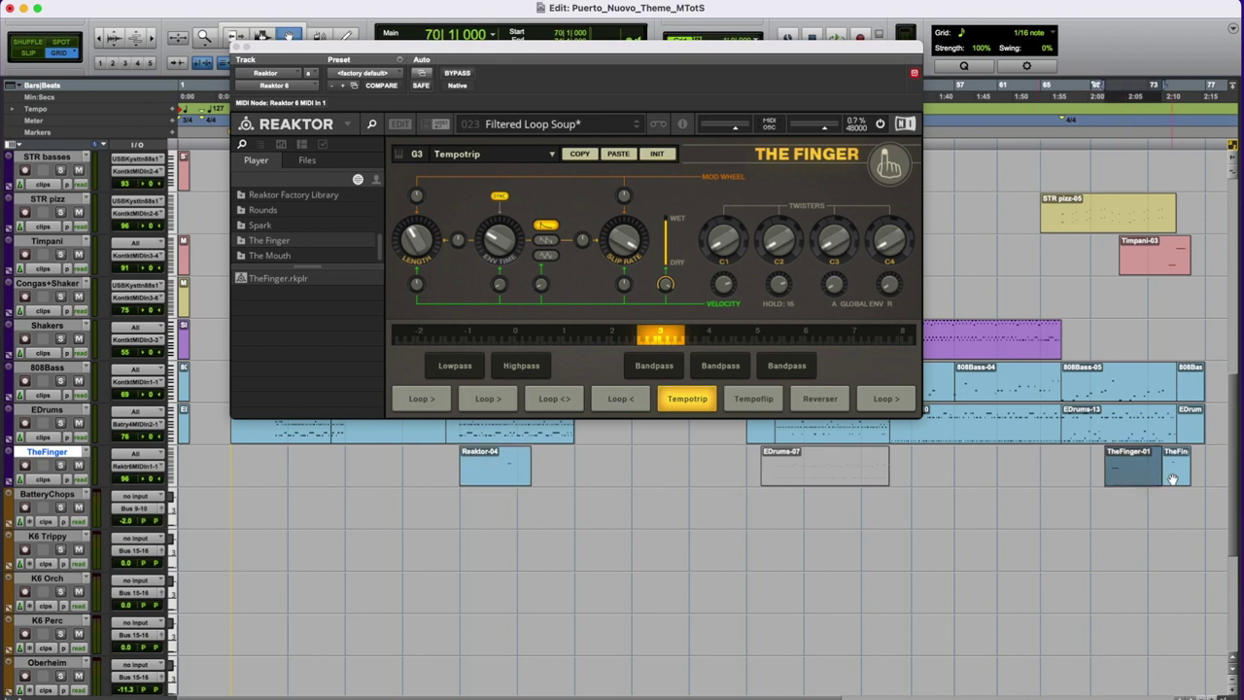
{"action": "left_click", "coordinate": [509, 478]}
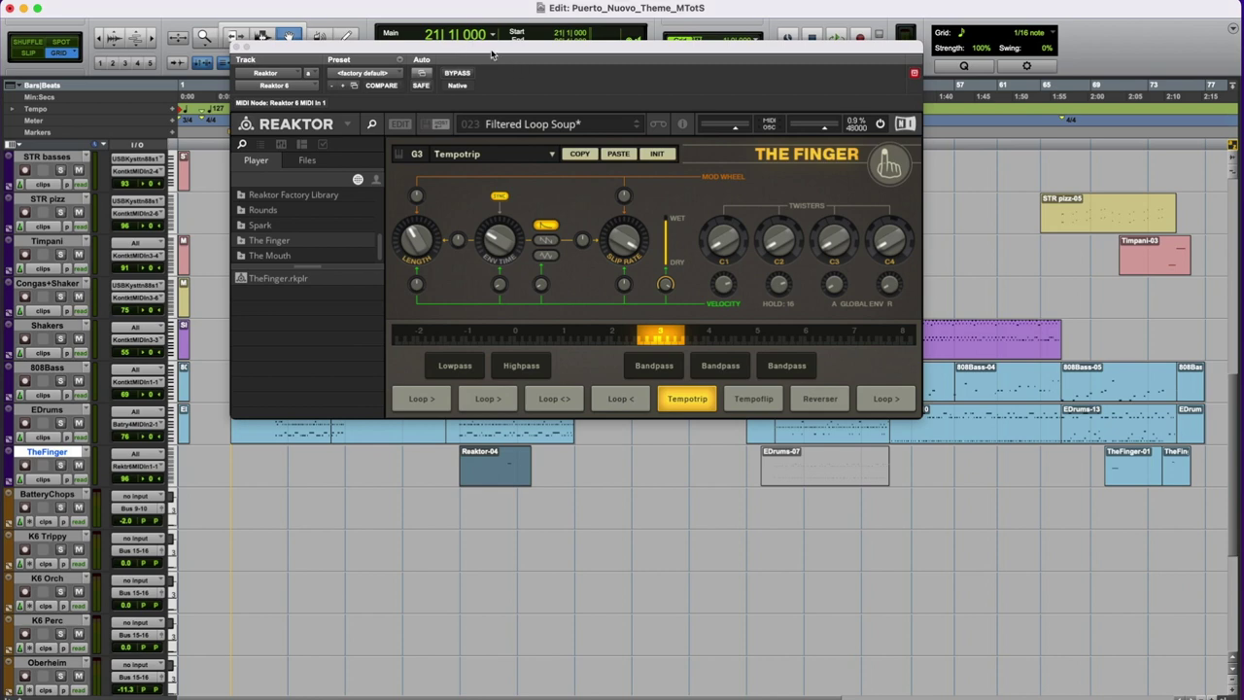
{"action": "left_click_drag", "start_coordinate": [492, 55], "coordinate": [949, 43]}
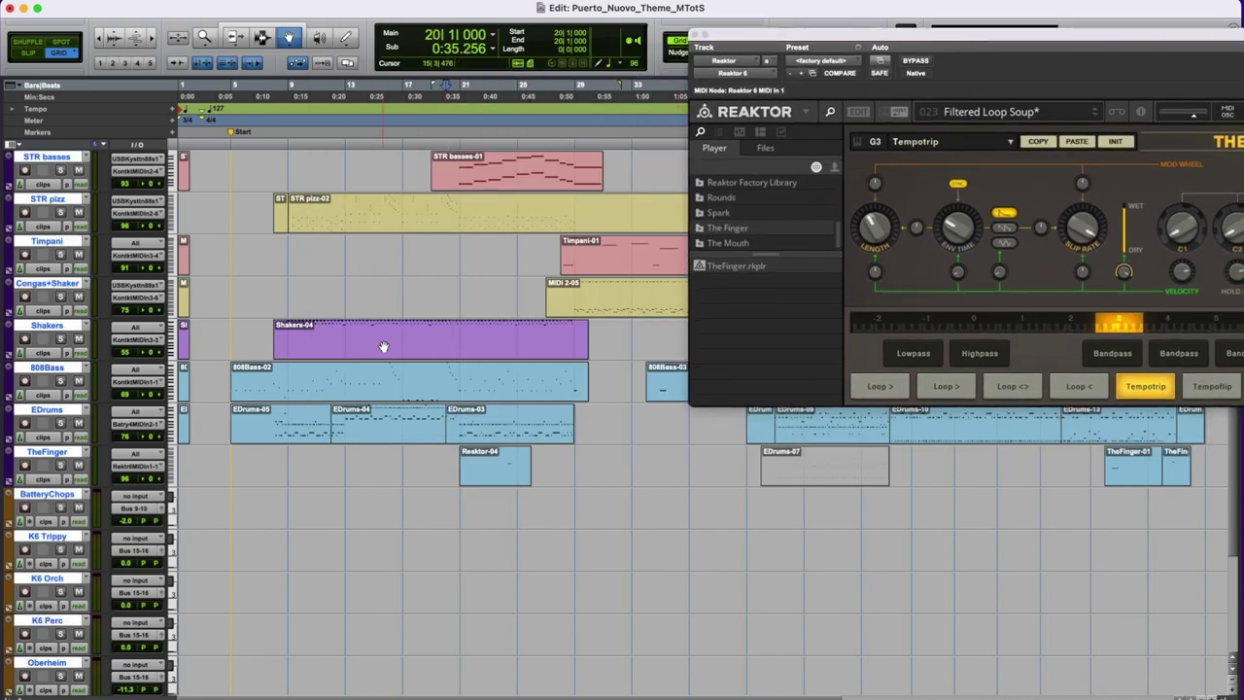
{"action": "key", "text": "ctrl+equal"}
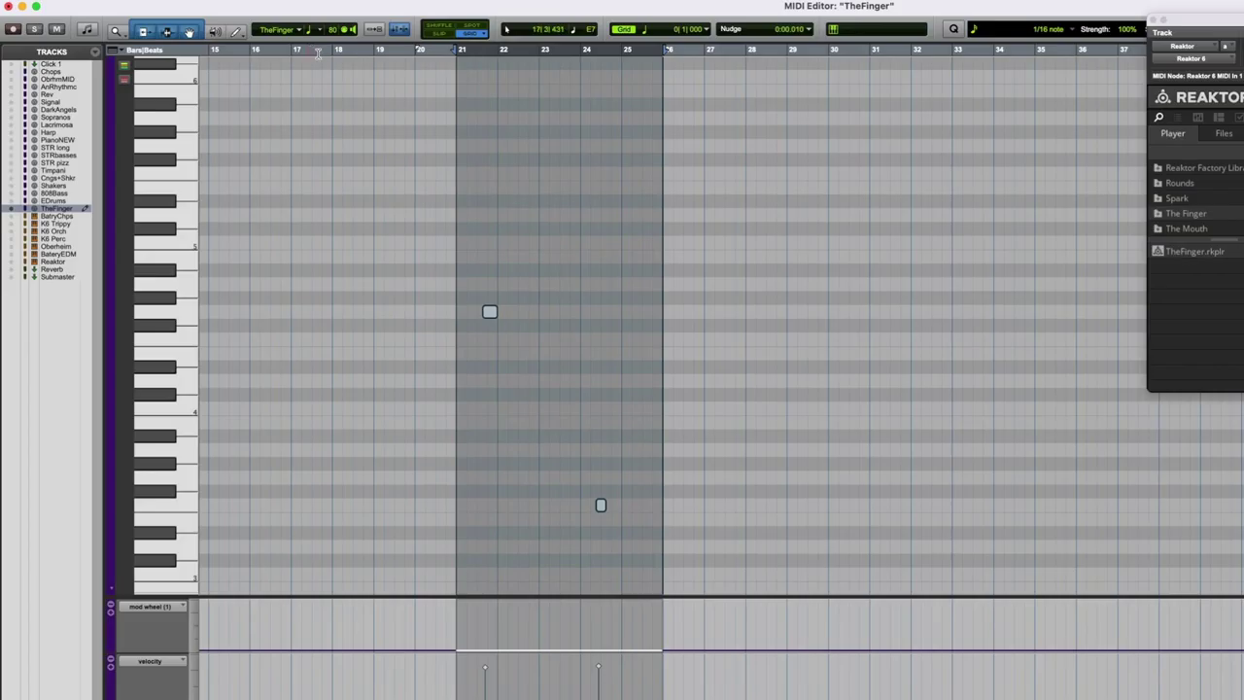
Play from bar 21 with Reaktor-04's notes in the MIDI Editor and The Finger moved left.
{"action": "left_click", "coordinate": [8, 7]}
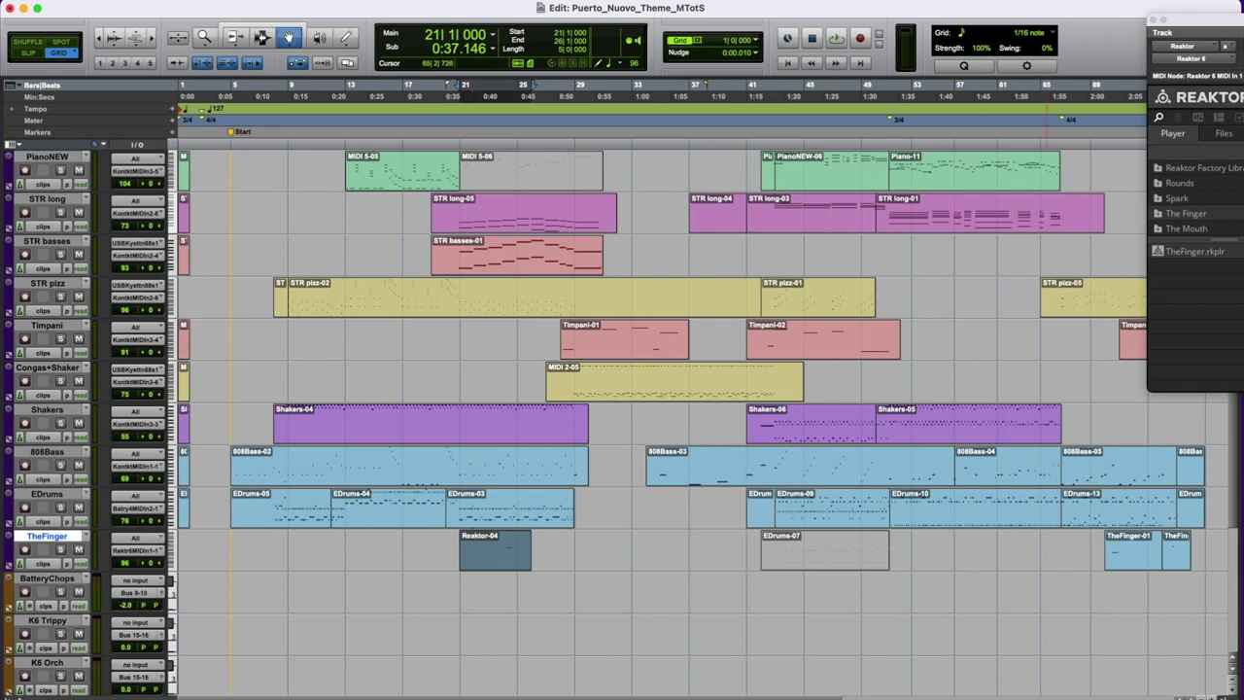
{"action": "key", "text": "space"}
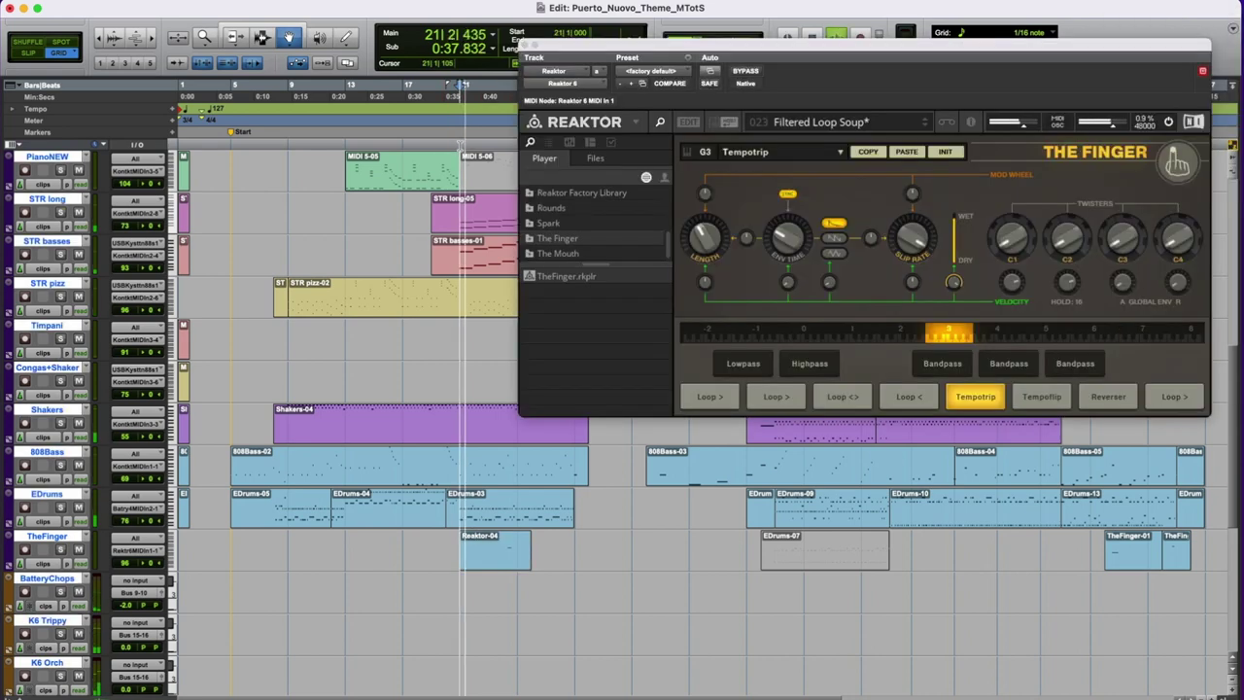
{"action": "double_click", "coordinate": [504, 565]}
{"action": "left_click_drag", "start_coordinate": [678, 63], "coordinate": [269, 188]}
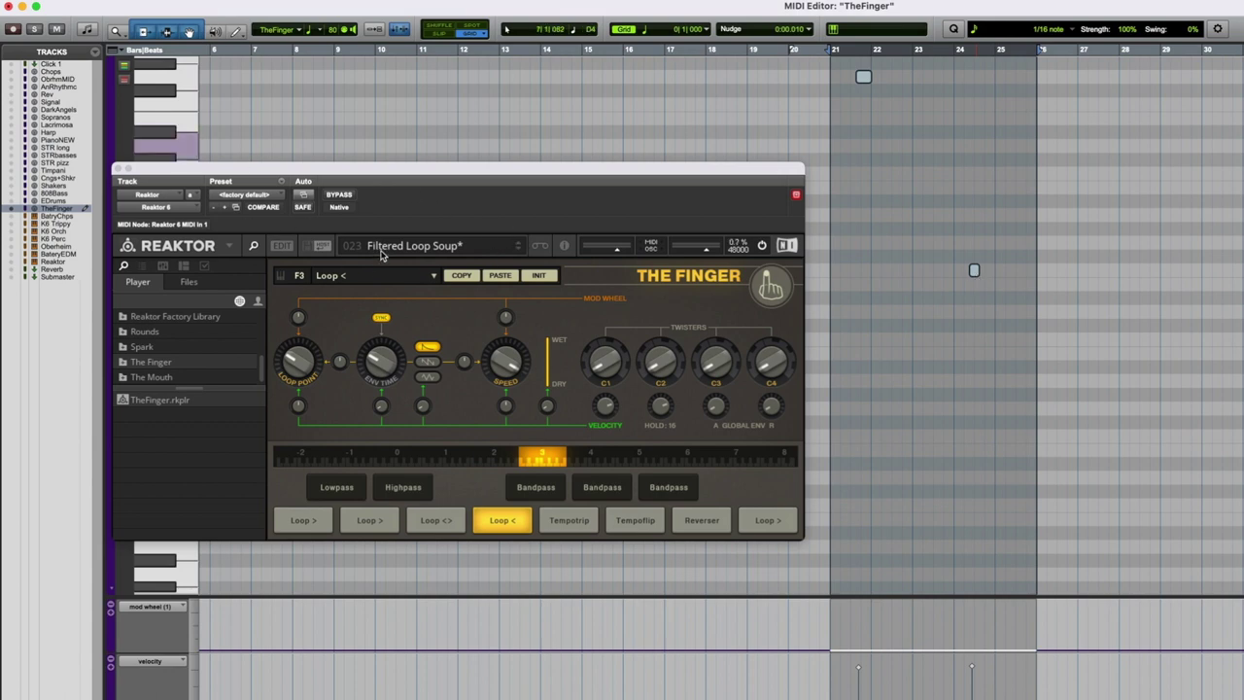
{"action": "left_click", "coordinate": [822, 49]}
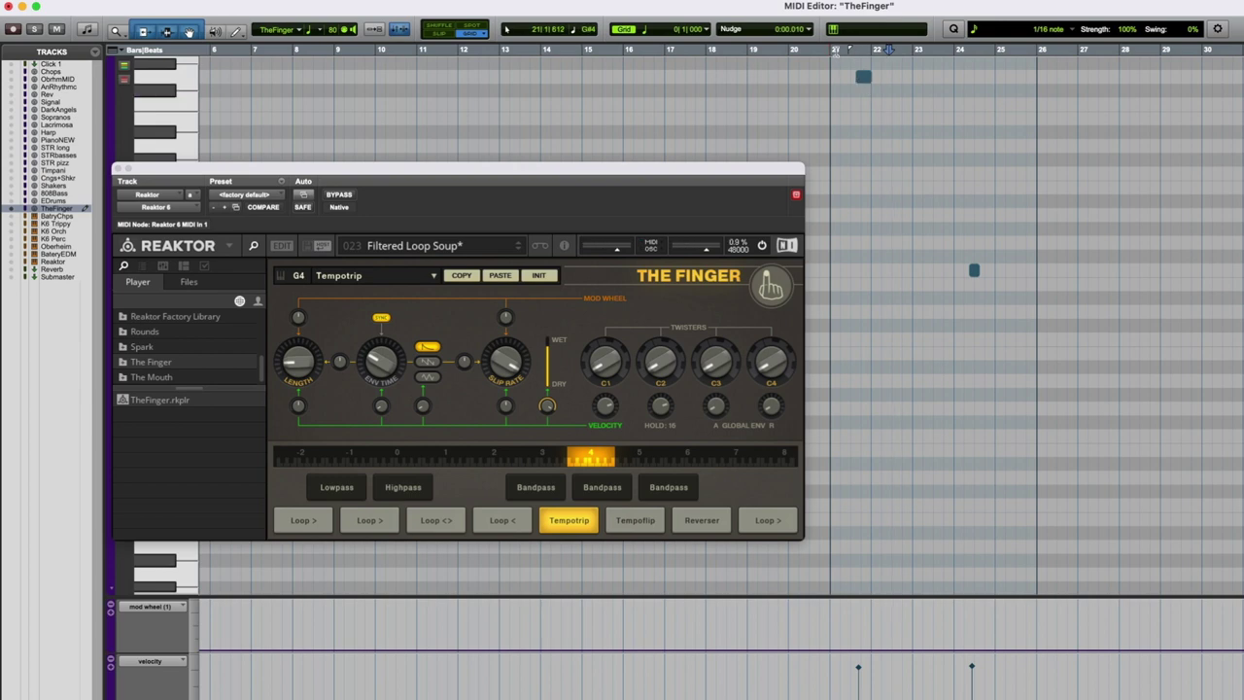
{"action": "left_click", "coordinate": [832, 51]}
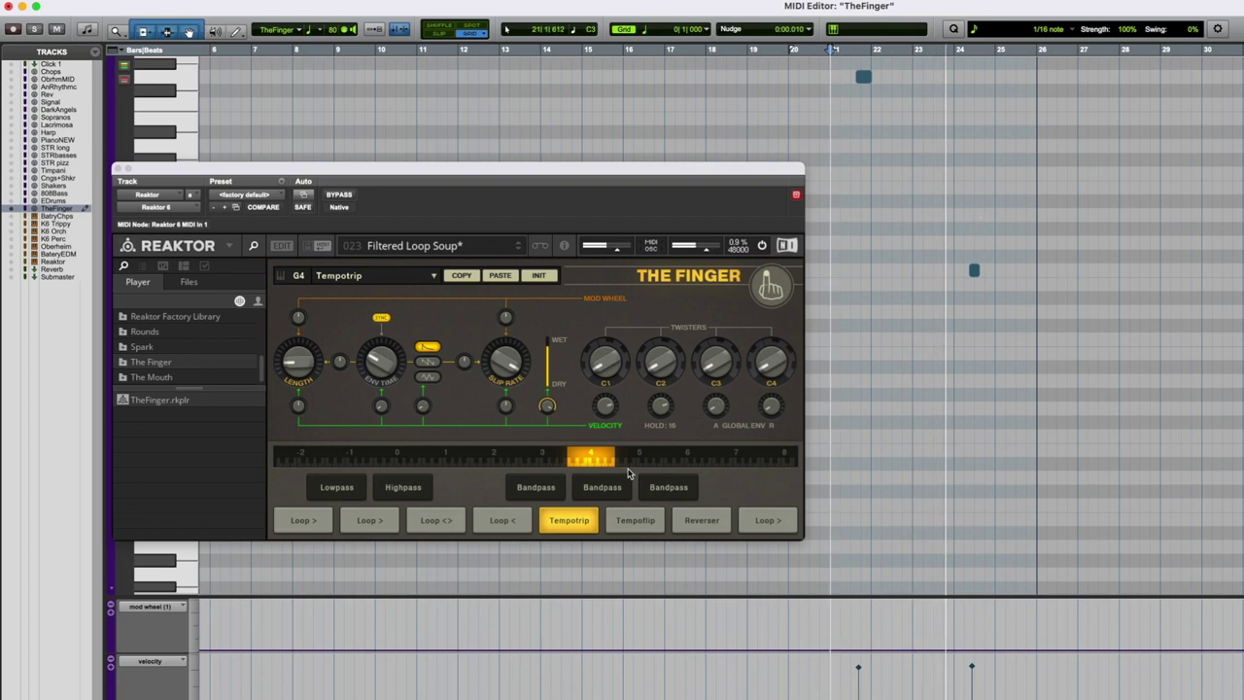
{"action": "key", "text": "space"}
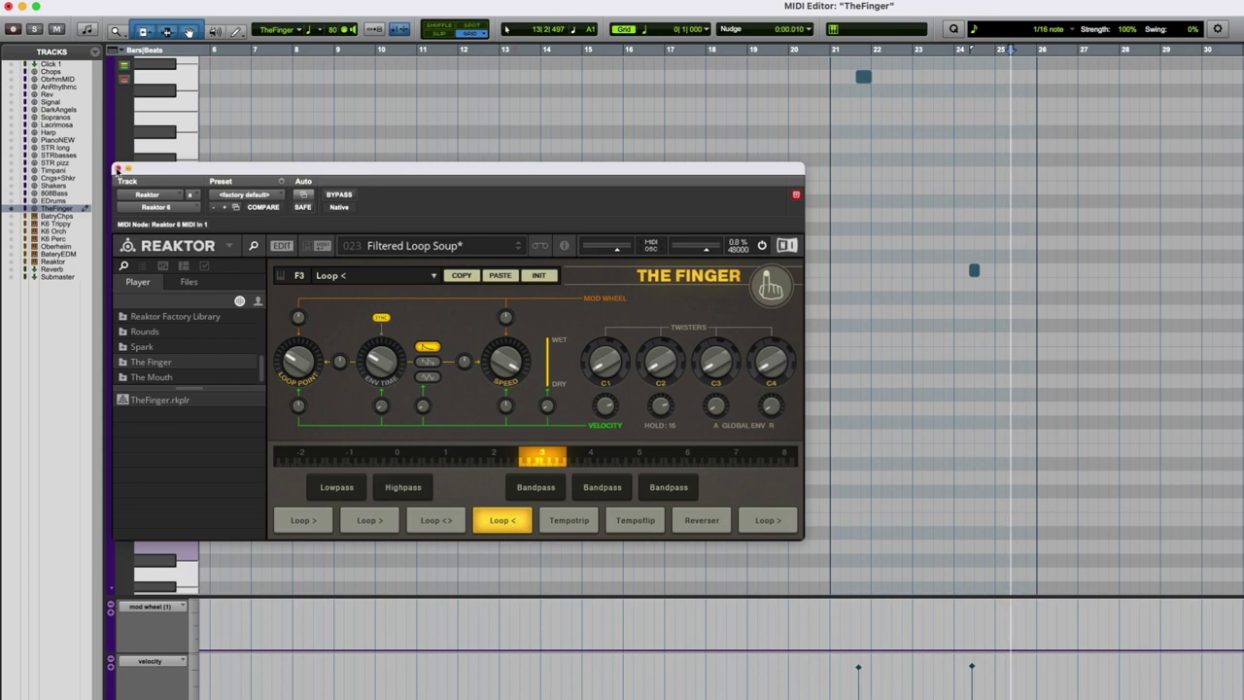
{"action": "left_click", "coordinate": [117, 170]}
{"action": "left_click_drag", "start_coordinate": [1241, 696], "coordinate": [1178, 665]}
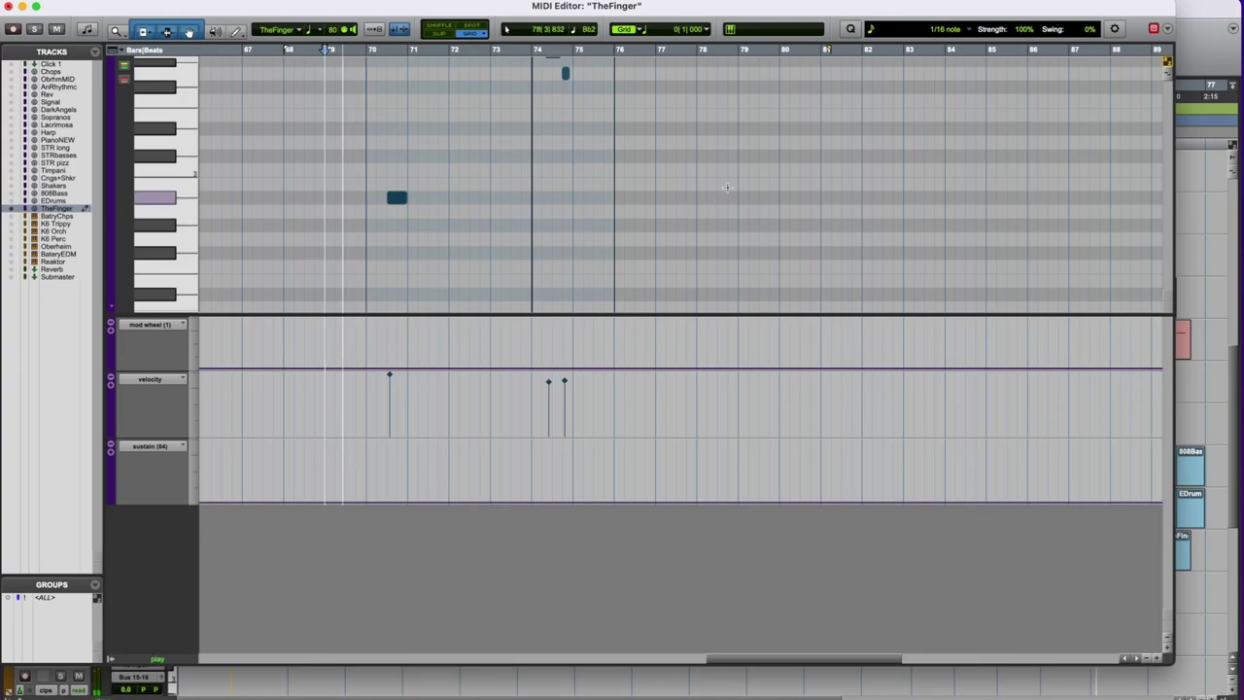
Enlarge the TheFinger note pane to show more keys, then close the MIDI Editor.
{"action": "scroll", "coordinate": [732, 183], "scroll_direction": "up", "scroll_amount": 3}
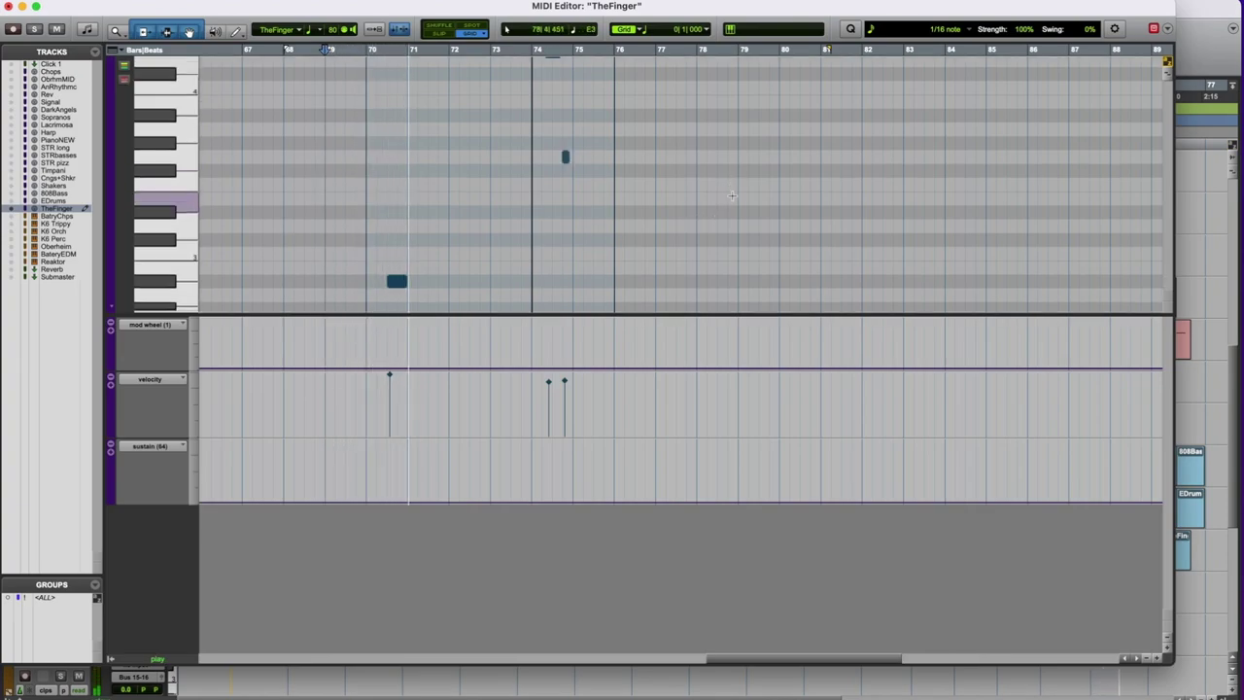
{"action": "scroll", "coordinate": [729, 194], "scroll_direction": "up", "scroll_amount": 2}
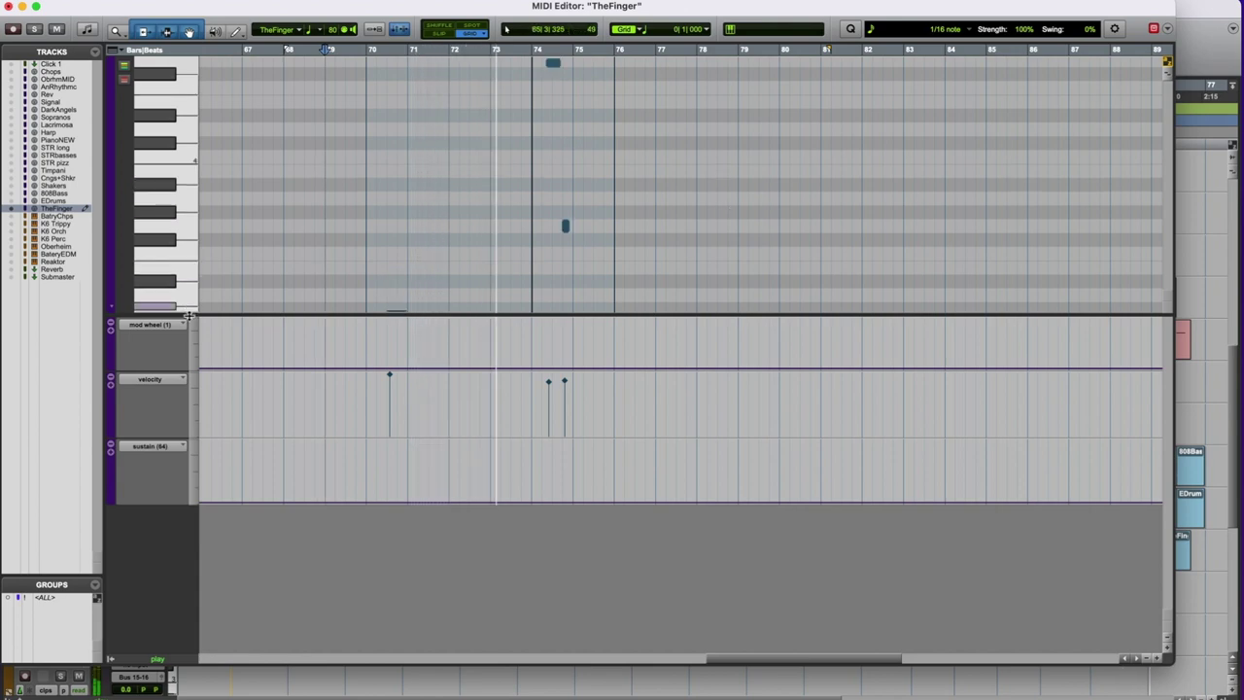
{"action": "left_click_drag", "start_coordinate": [186, 390], "coordinate": [186, 483]}
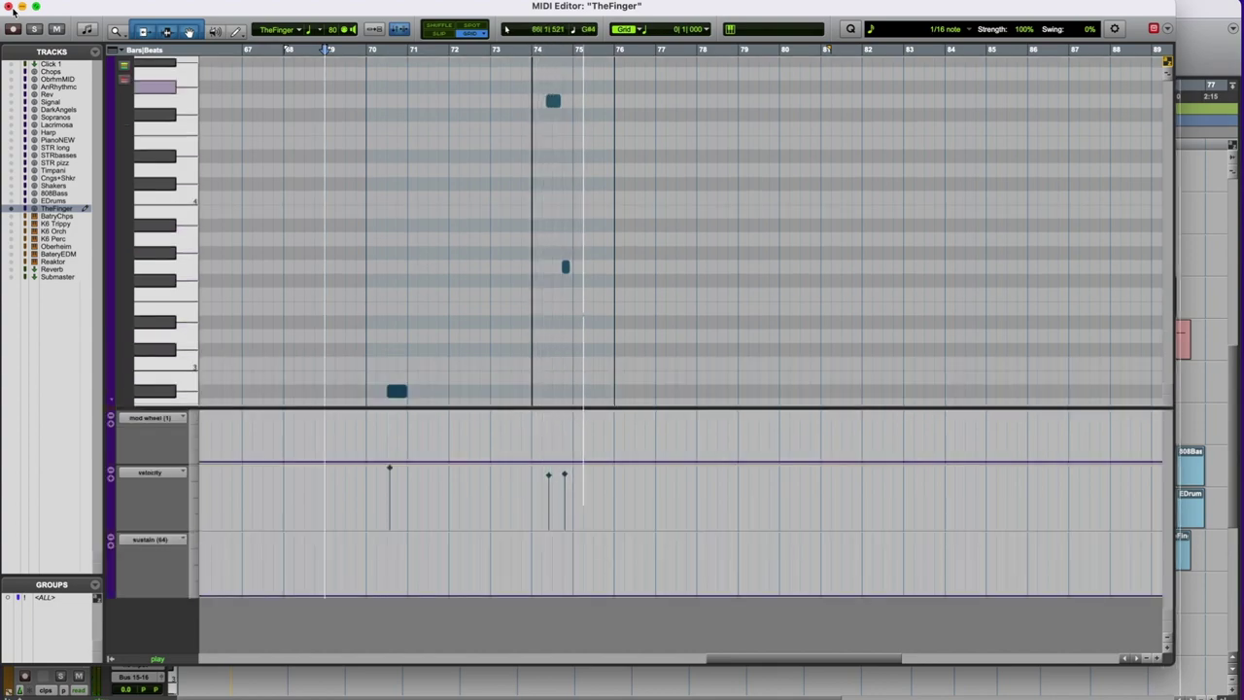
{"action": "key", "text": "super+w"}
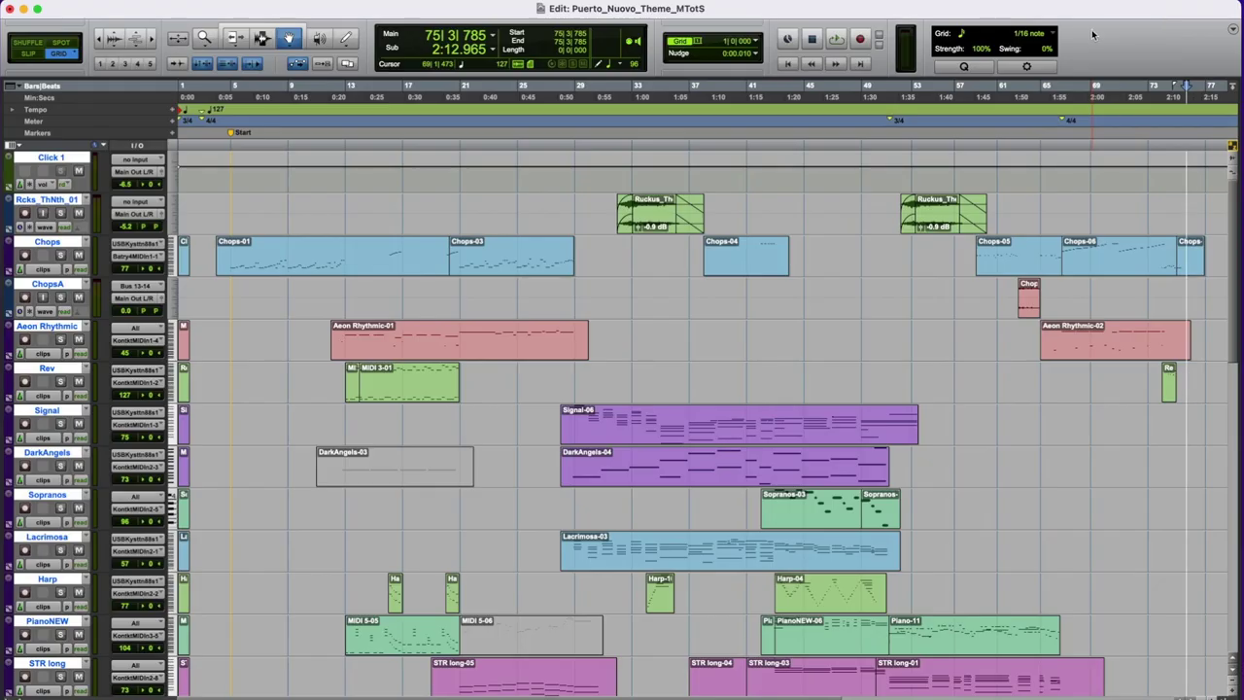